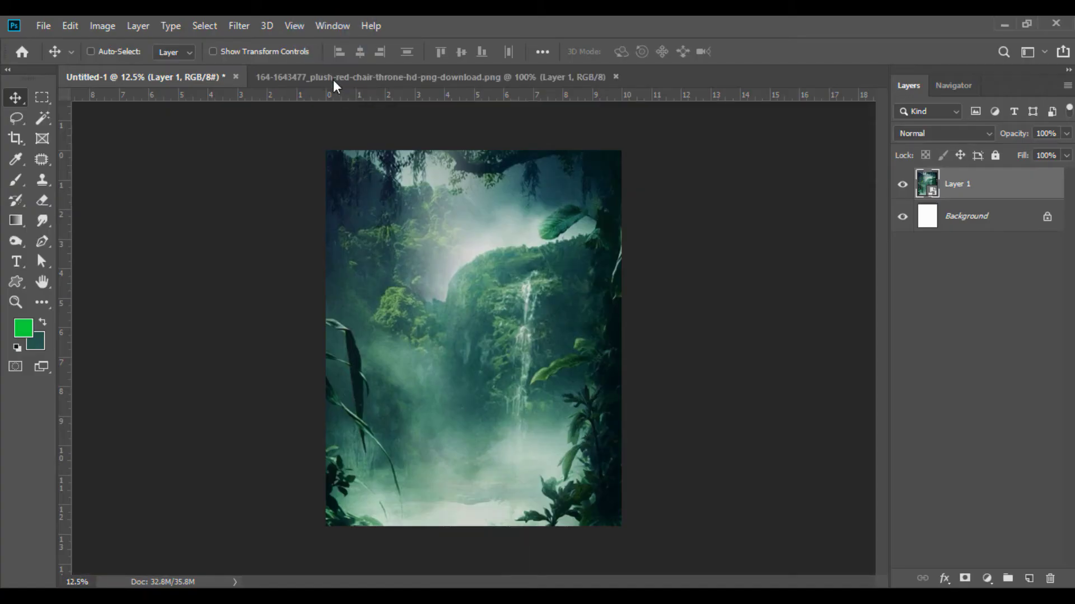
Convert the throne image's layer to a smart object and place it in the Untitled-1 jungle composition
right_click(944, 188)
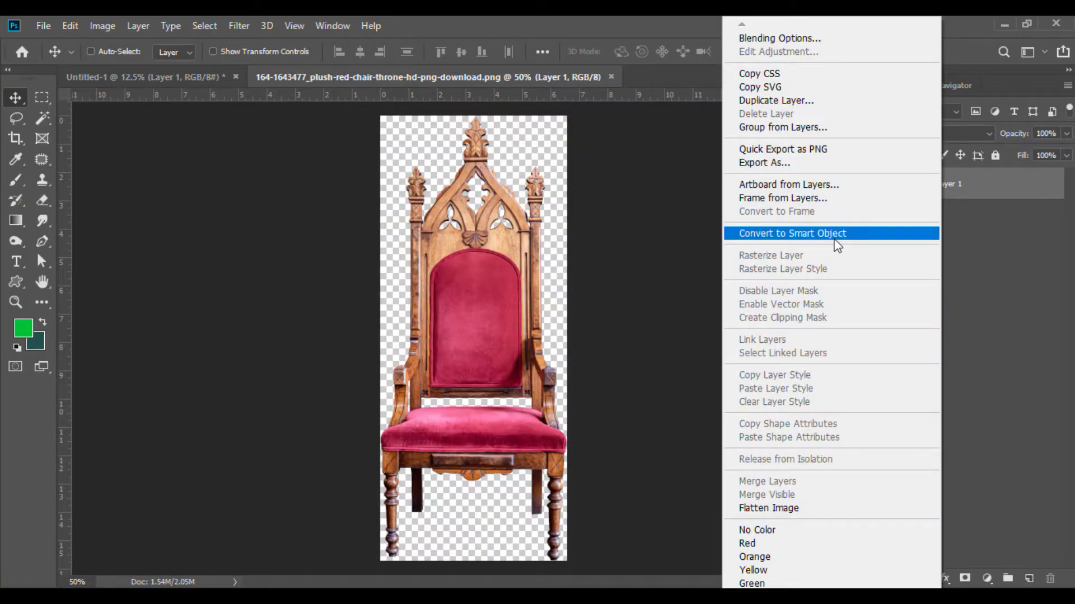
click(837, 244)
drag(549, 295, 247, 127)
drag(481, 405, 479, 405)
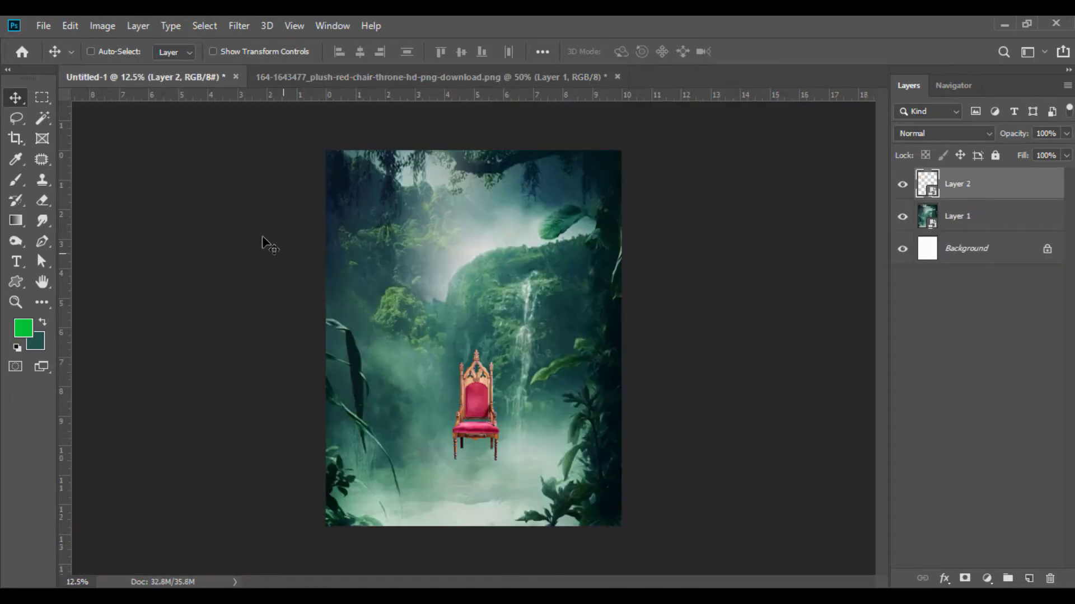
Enlarge the throne with Free Transform and position it at the bottom centre of the jungle scene
click(71, 26)
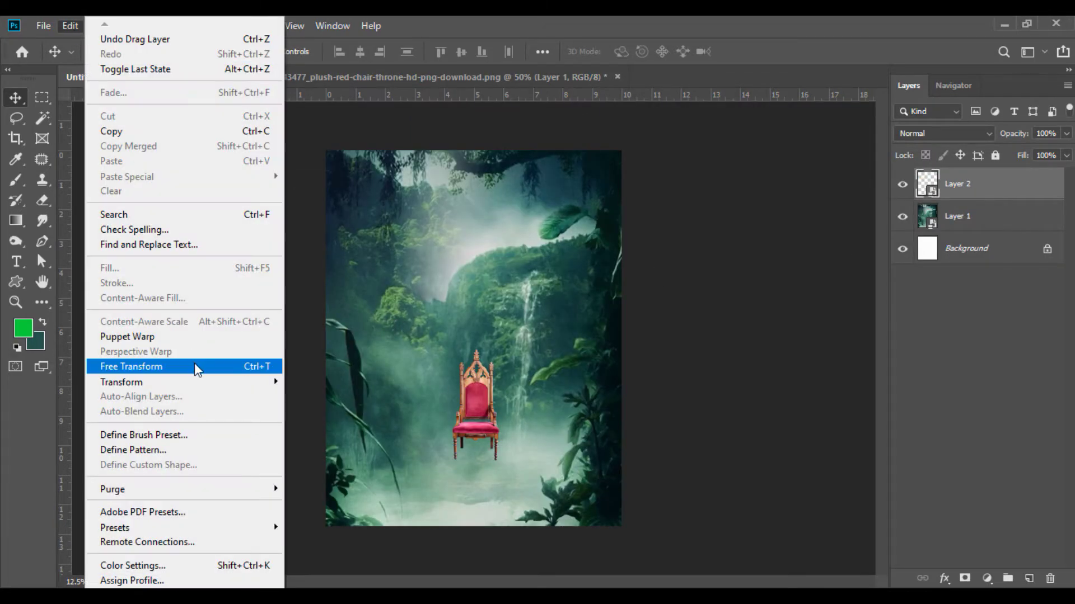
click(193, 364)
drag(353, 51, 386, 56)
mouse_move(481, 405)
mouse_down()
mouse_move(466, 424)
mouse_move(470, 389)
mouse_move(468, 411)
mouse_move(479, 411)
mouse_up()
click(15, 97)
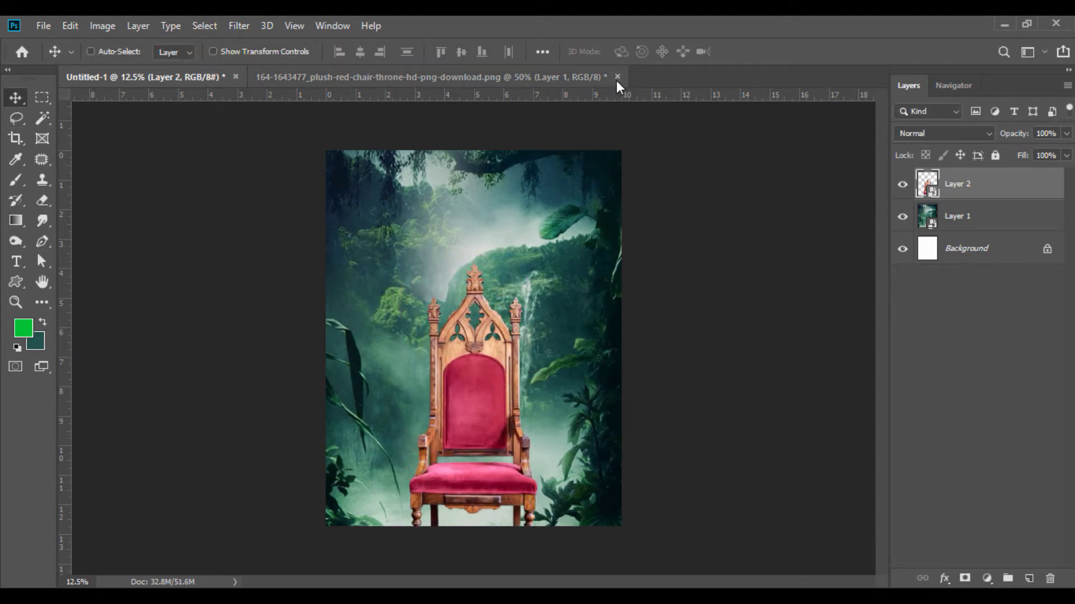
Close the throne source image and open Model.png as a separate document
click(617, 78)
click(525, 243)
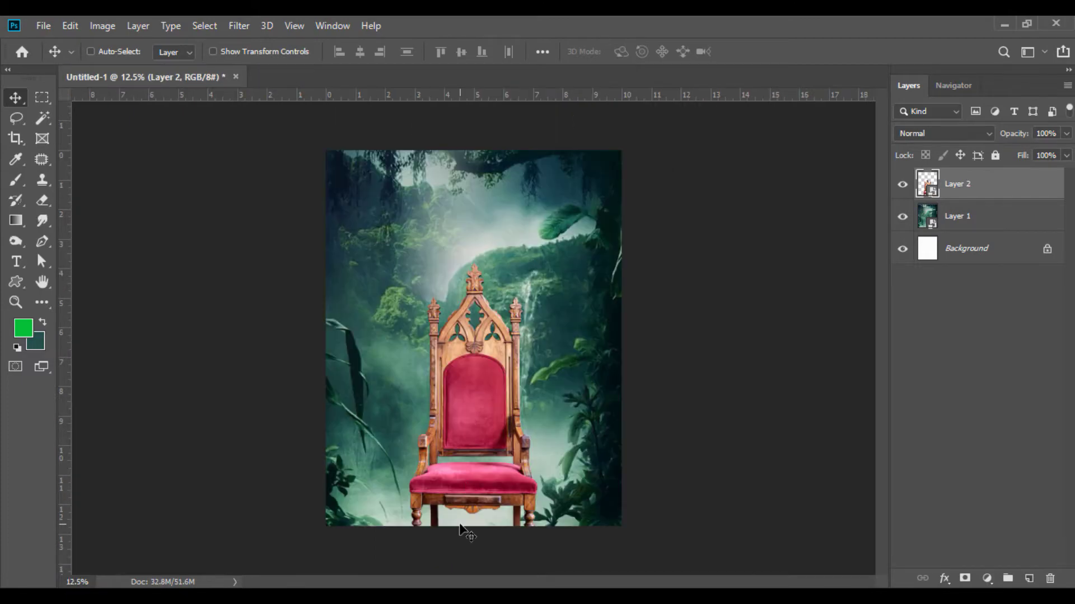
click(394, 600)
click(396, 446)
drag(859, 210, 444, 337)
drag(405, 108, 395, 79)
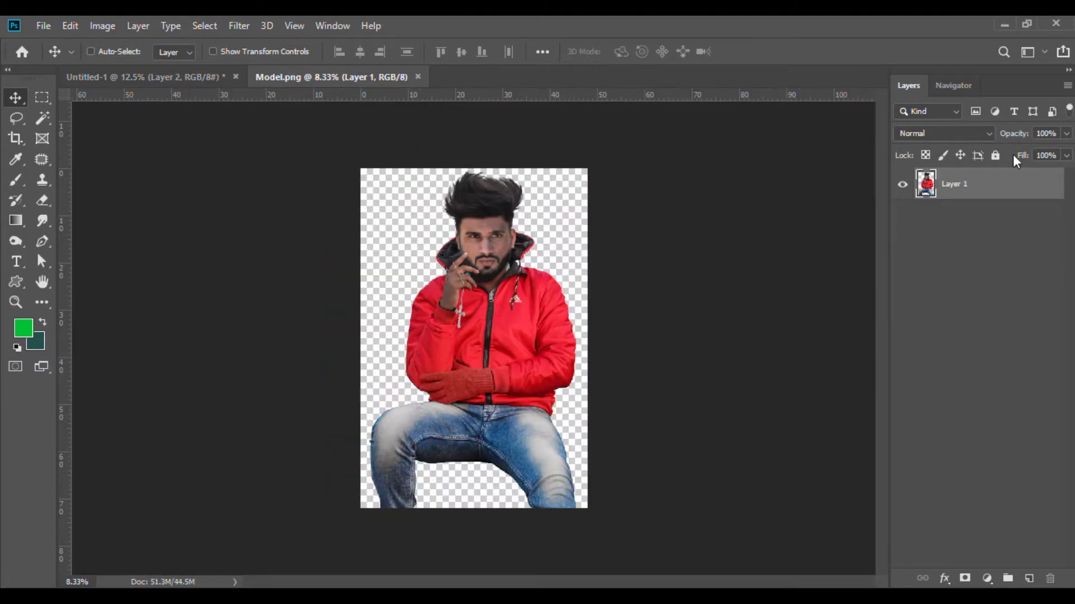
Convert the model's layer to a smart object and place it in the Untitled-1 composition
right_click(968, 191)
click(851, 230)
drag(524, 327, 468, 388)
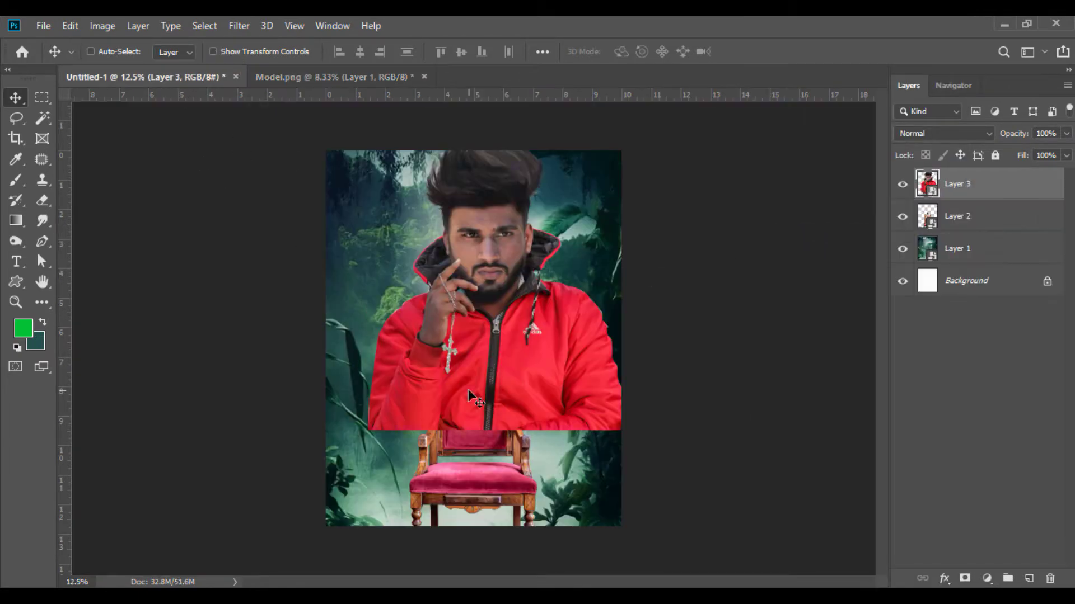
Scale the model to 10% with Free Transform and position him seated on the throne at the bottom of the canvas
click(73, 28)
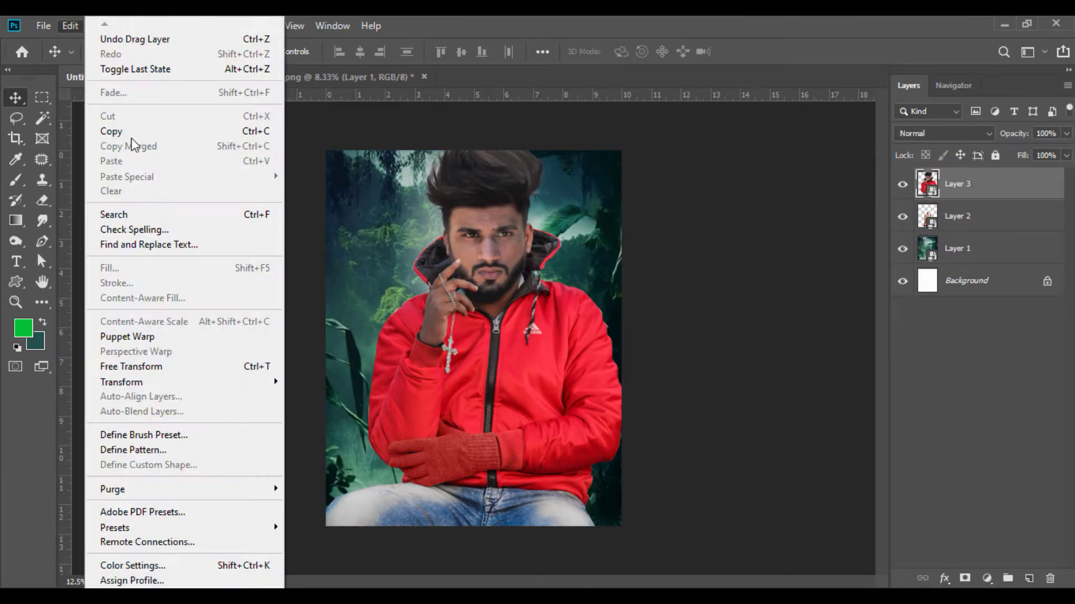
click(177, 364)
drag(353, 53, 343, 54)
drag(477, 367, 487, 420)
drag(353, 53, 354, 52)
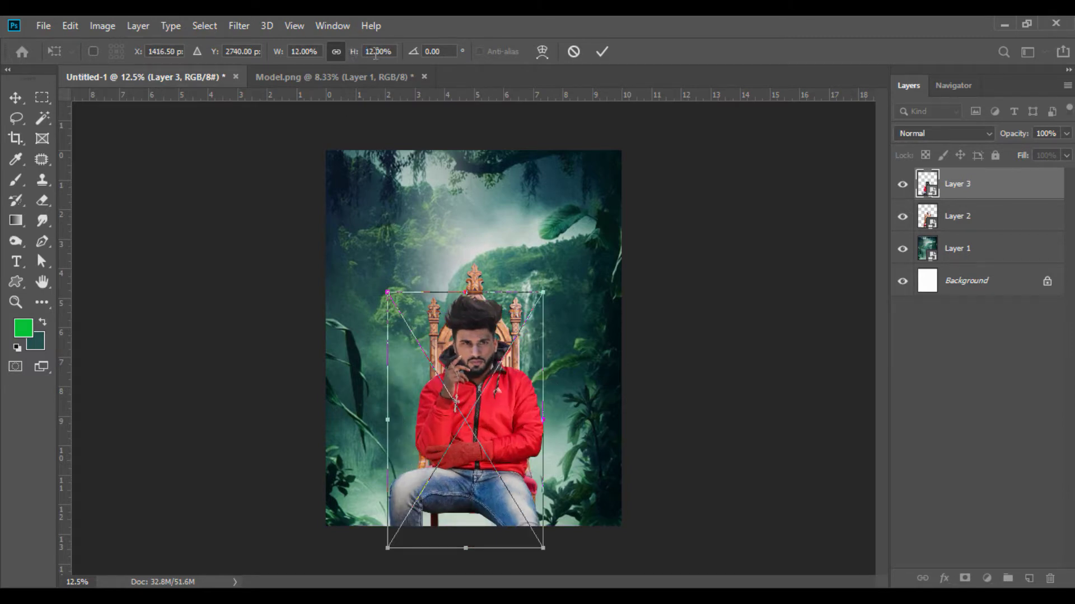
key(Down)
drag(477, 426, 478, 415)
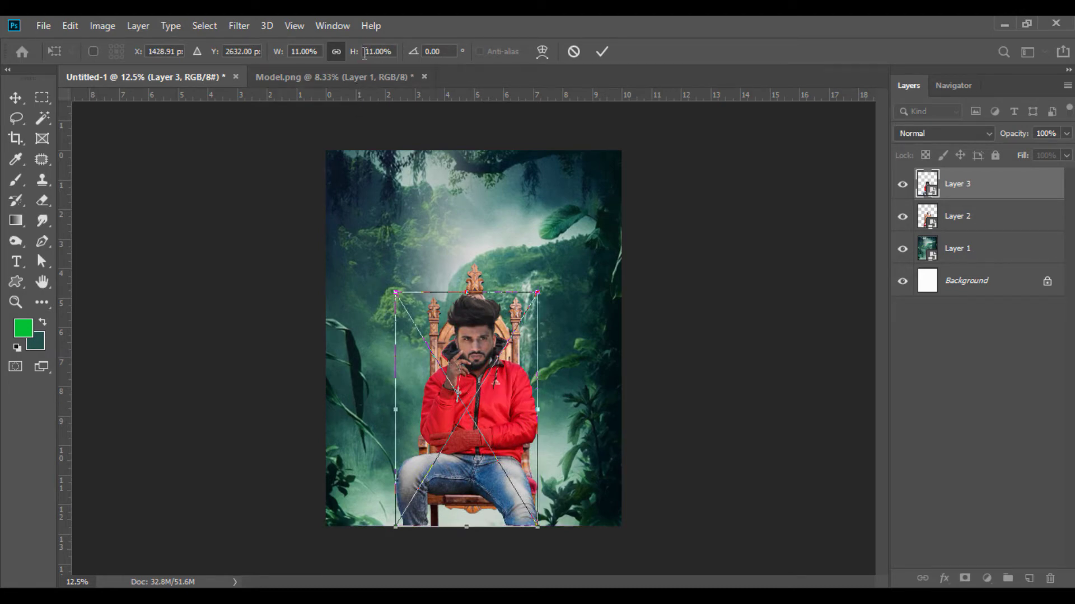
key(Down)
drag(486, 480, 492, 487)
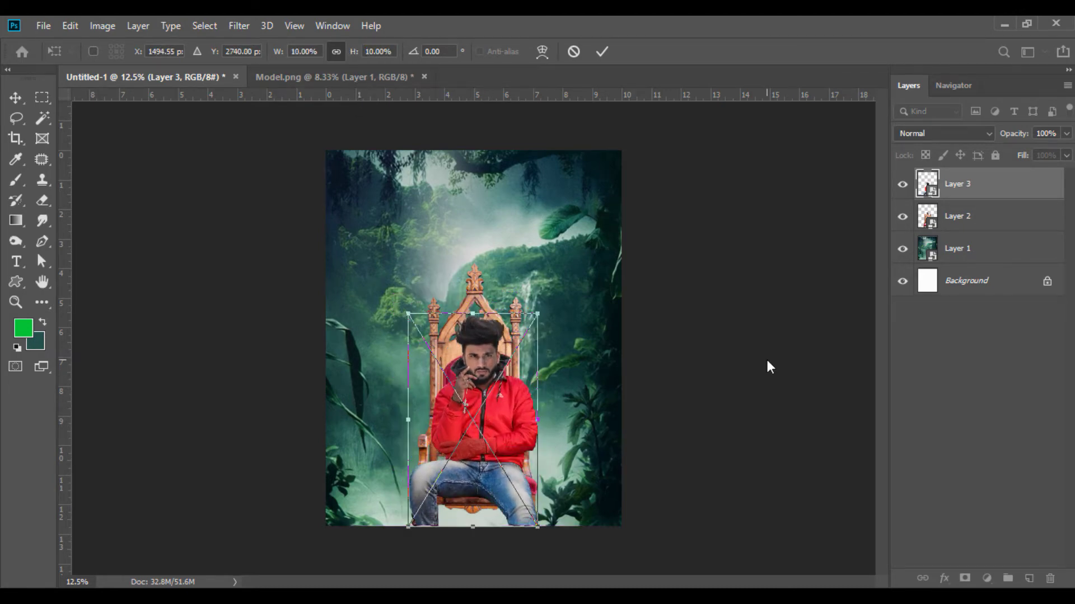
key(Return)
Shift the throne layer slightly down behind the model, keeping it centred on the canvas
click(956, 221)
drag(484, 315, 485, 314)
key(shift+Down)
key(shift+Down)
key(shift+Down)
key(shift+Down)
key(shift+Down)
key(shift+Left)
key(shift+Left)
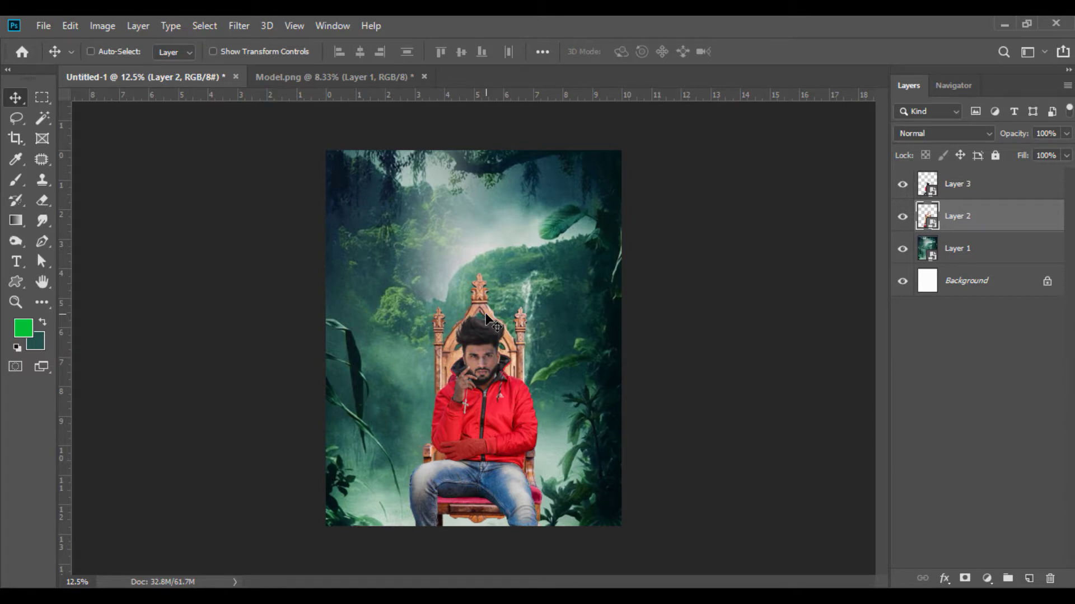
key(shift+Left)
key(shift+Left)
key(shift+Left)
key(shift+Left)
key(shift+Left)
key(shift+Left)
Move the model slightly left to centre him on the throne, and close the Model.png document
click(952, 190)
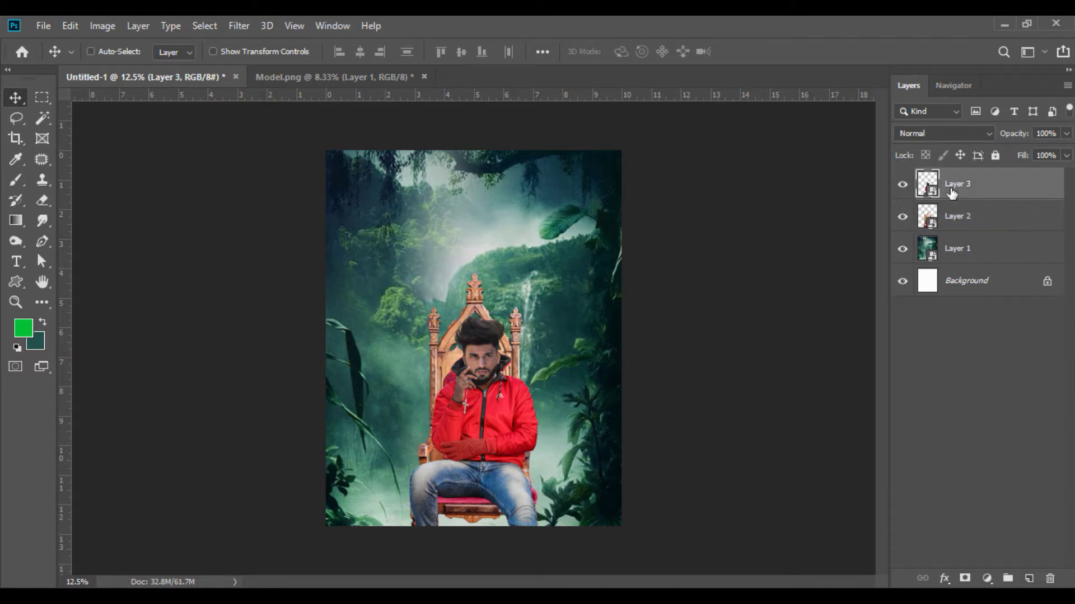
drag(474, 404, 468, 402)
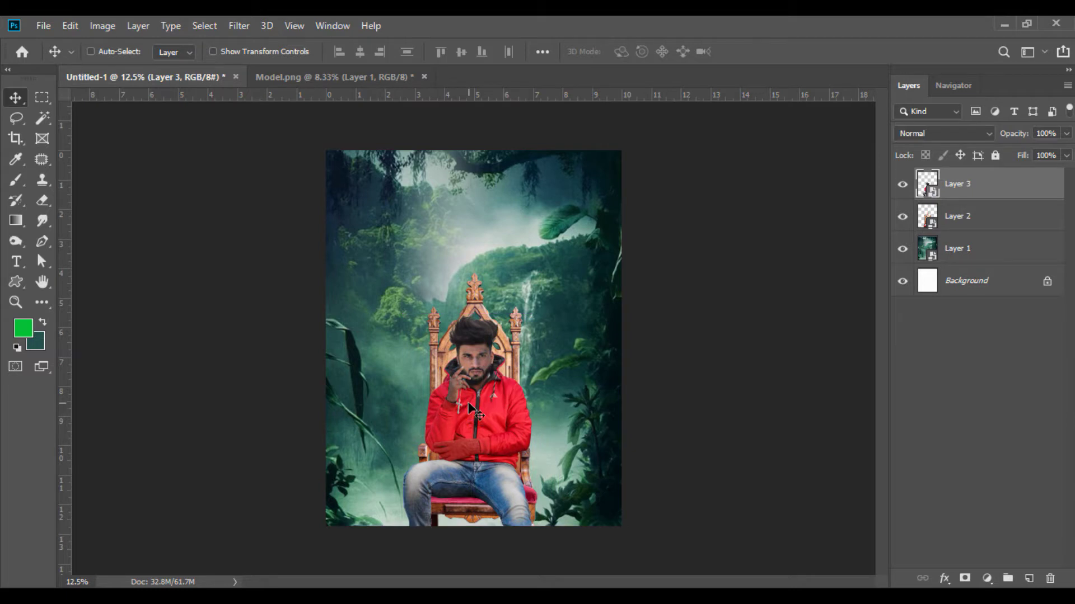
click(424, 77)
click(515, 242)
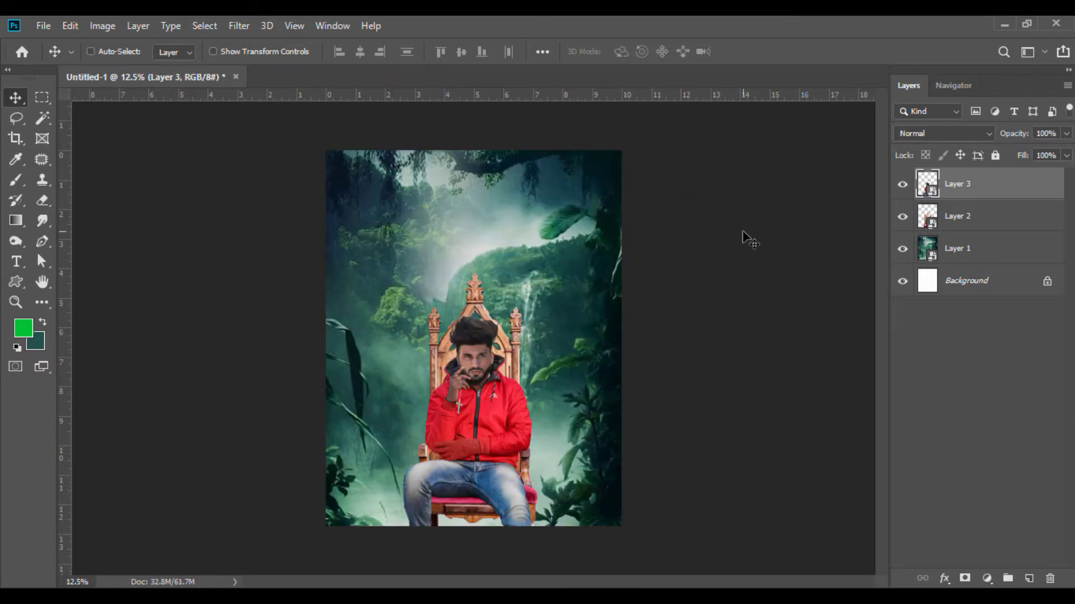
Add a new layer directly above the throne layer and set its blend mode to Color
click(962, 227)
click(1029, 578)
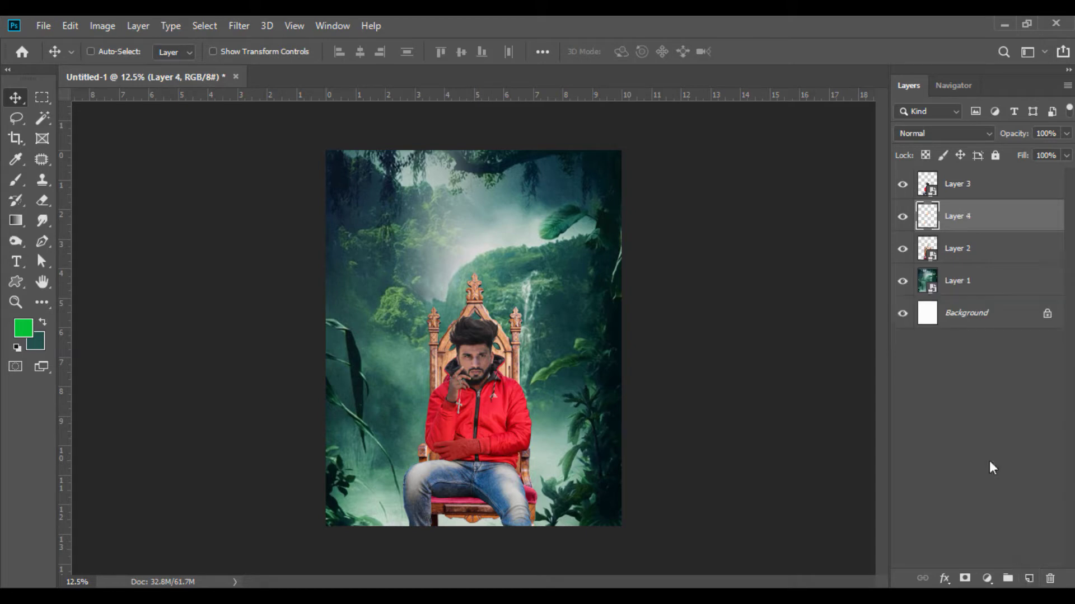
click(922, 133)
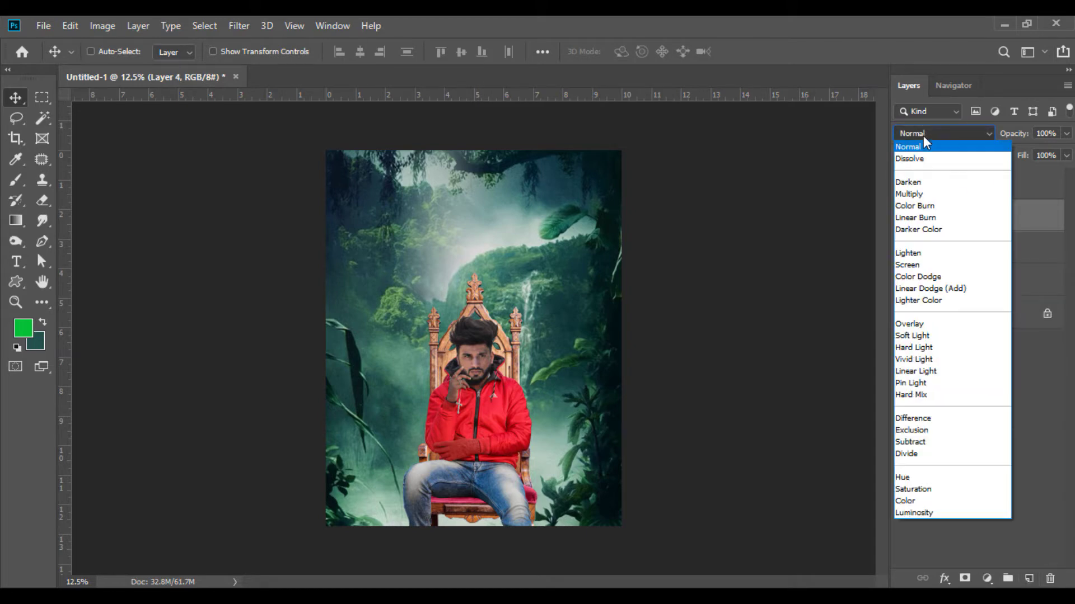
click(918, 498)
Load the throne's outline as a selection, brush dark teal #24504c over it at 20% opacity, and deselect
key(b)
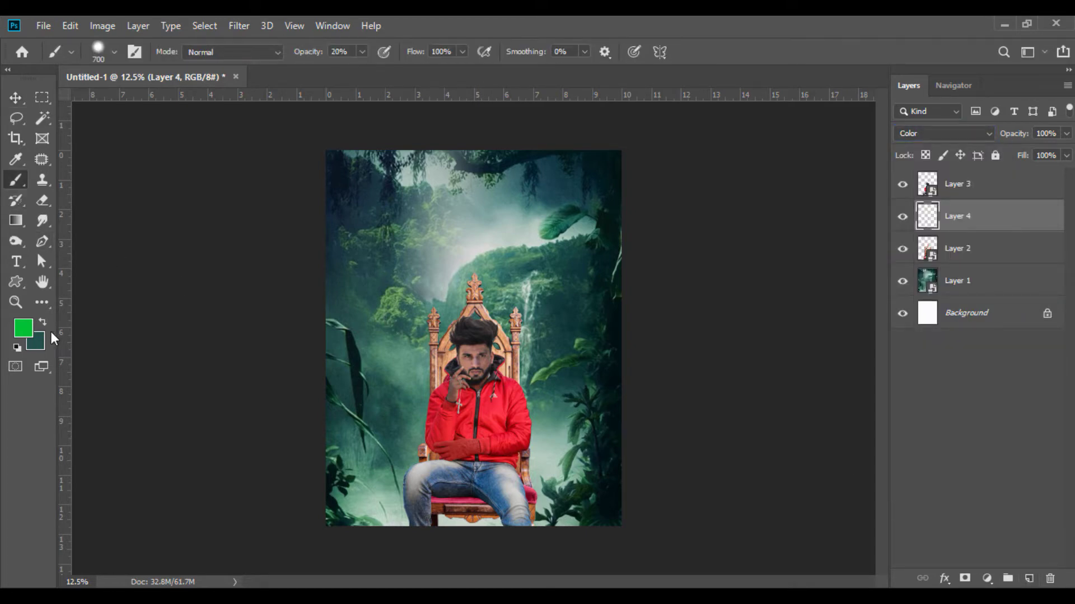
click(24, 329)
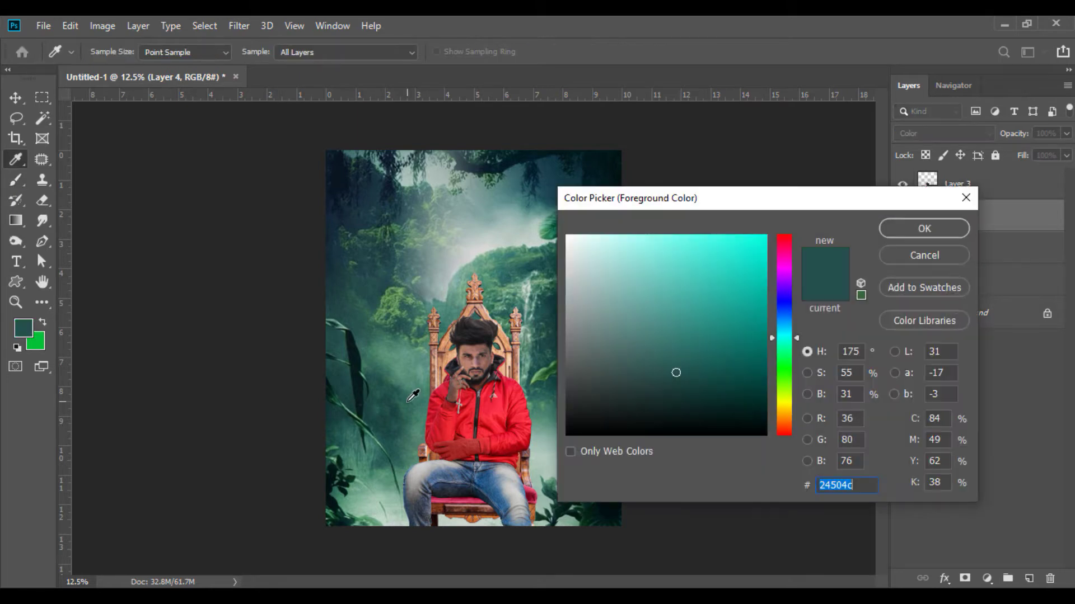
click(895, 227)
drag(924, 219, 926, 190)
ctrl+click(927, 249)
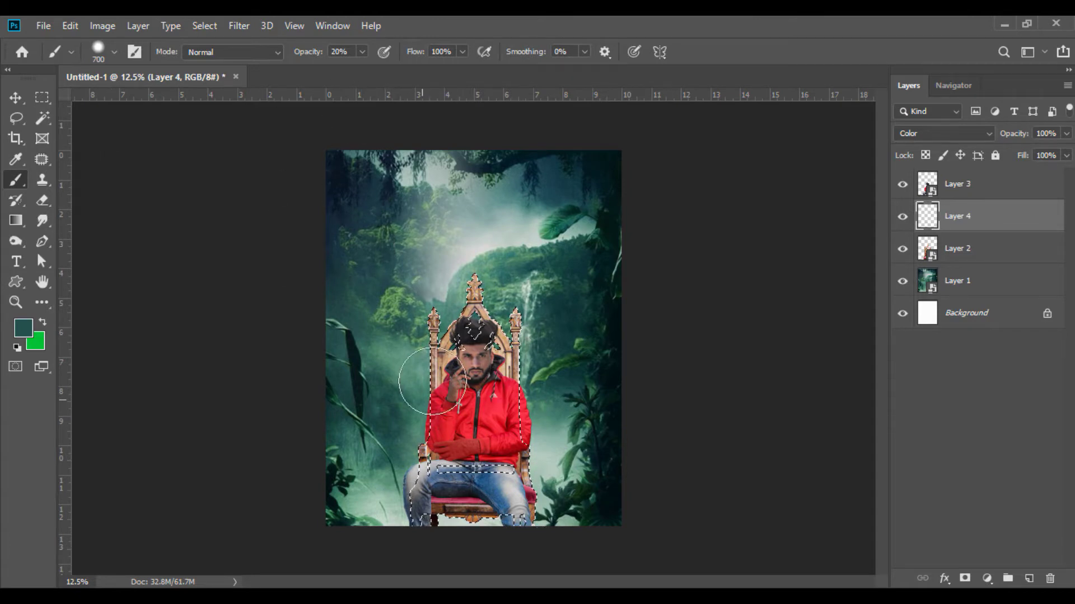
mouse_move(438, 375)
mouse_down()
mouse_move(515, 362)
mouse_move(414, 454)
mouse_move(504, 391)
mouse_move(543, 474)
mouse_up()
click(15, 97)
click(204, 26)
click(220, 58)
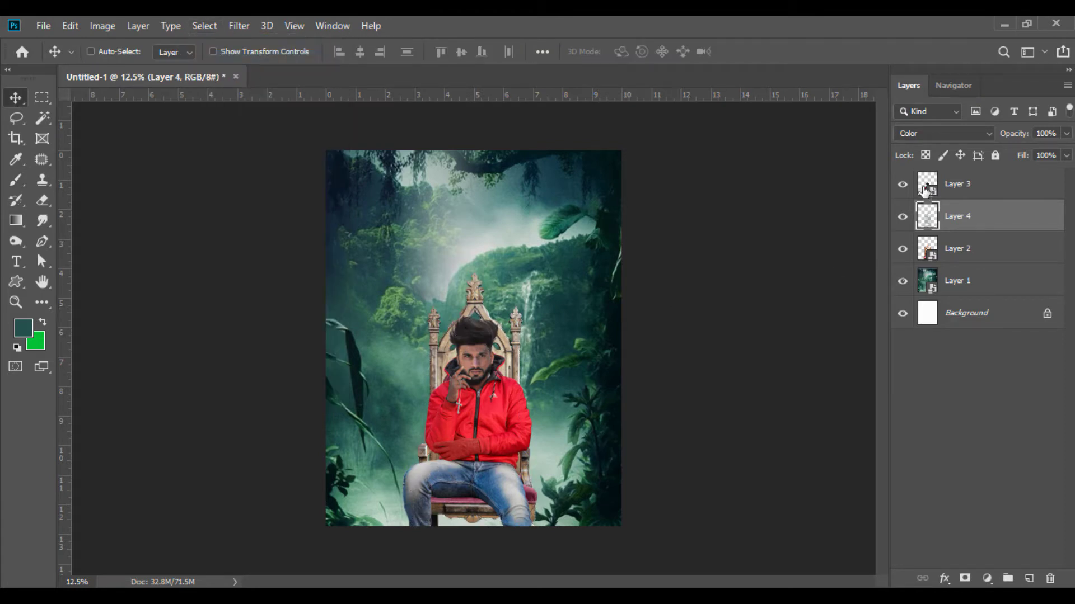
Tint the model by brushing dark teal inside his outline selection on a new Color-mode layer above him
click(951, 184)
ctrl+click(928, 180)
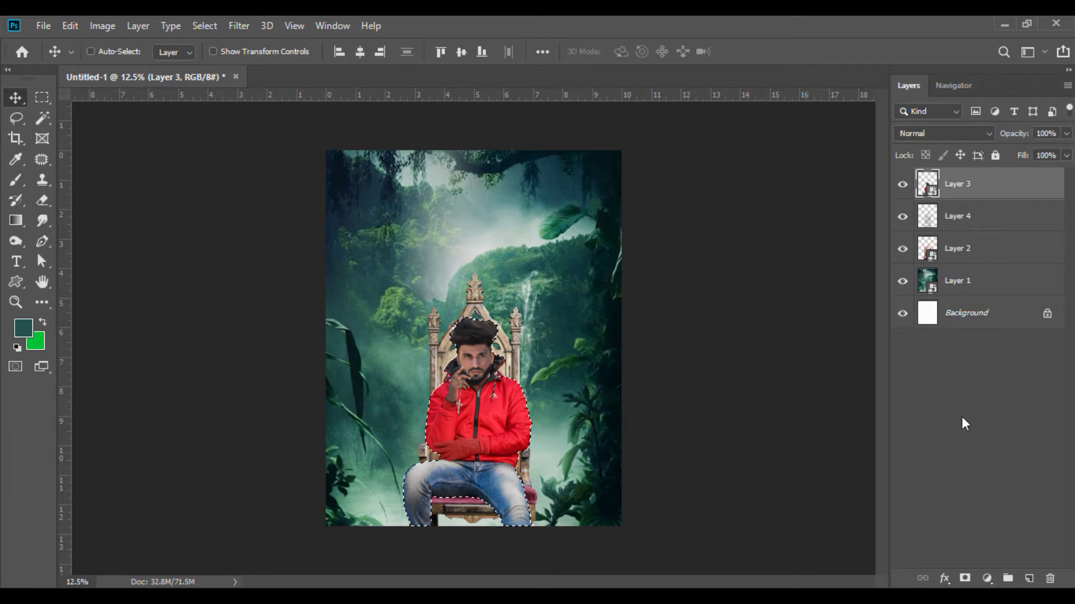
click(1029, 578)
click(942, 133)
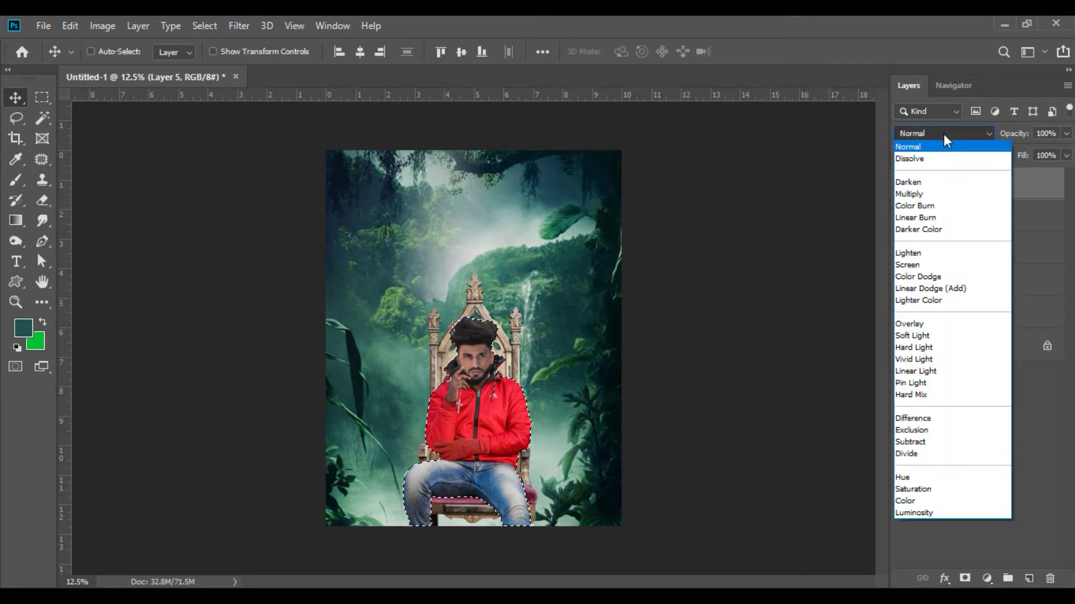
click(918, 501)
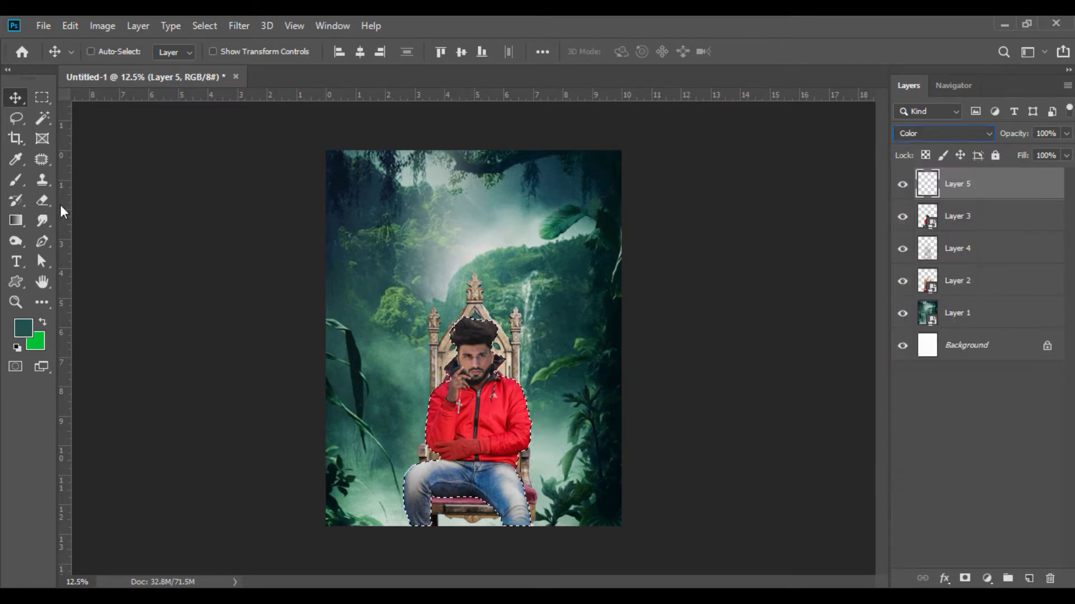
click(15, 180)
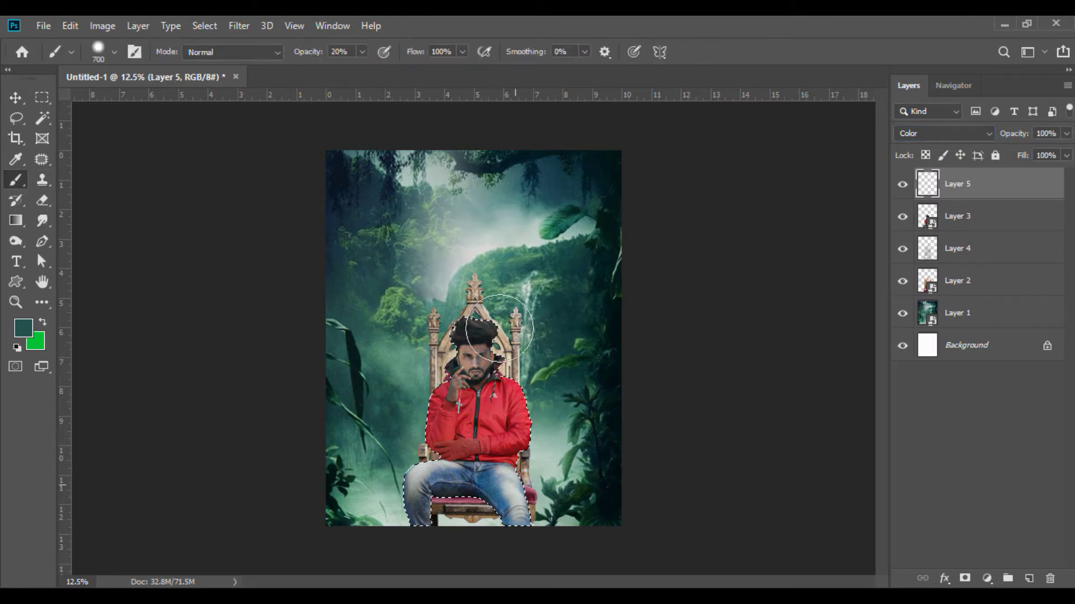
mouse_move(409, 506)
mouse_down()
mouse_move(476, 426)
mouse_move(384, 516)
mouse_up()
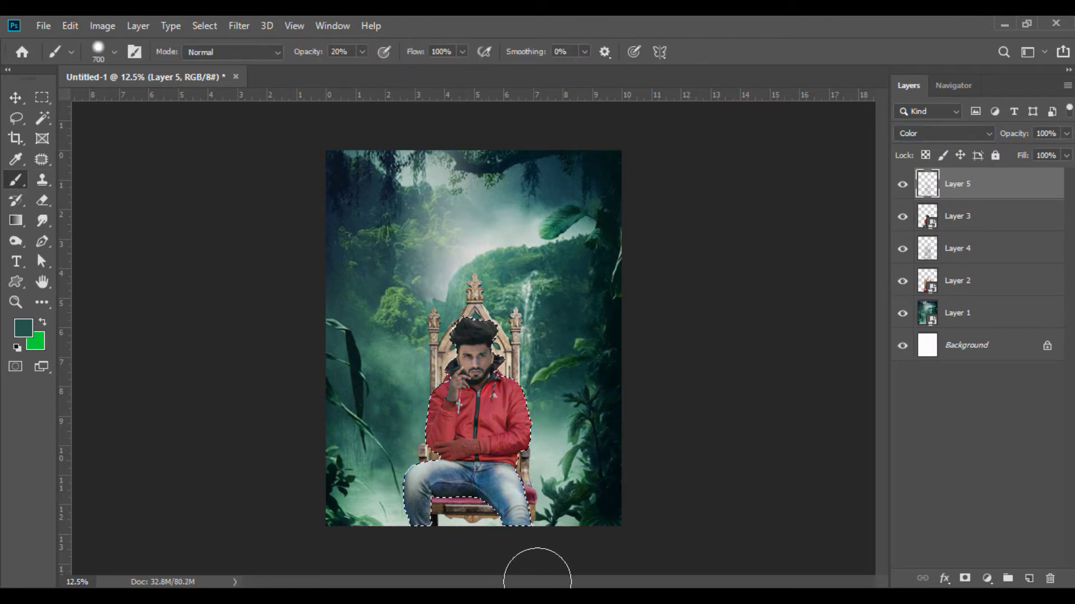
Deselect, and reduce the fill to 70% on the model's tint layer and 80% on the throne's tint layer
click(16, 98)
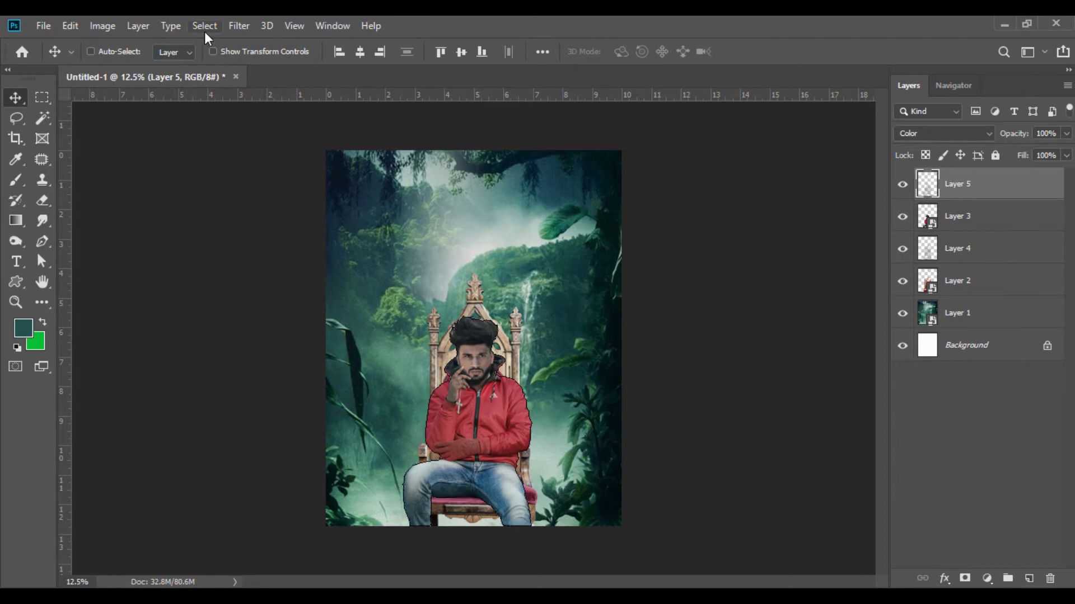
click(204, 28)
click(224, 57)
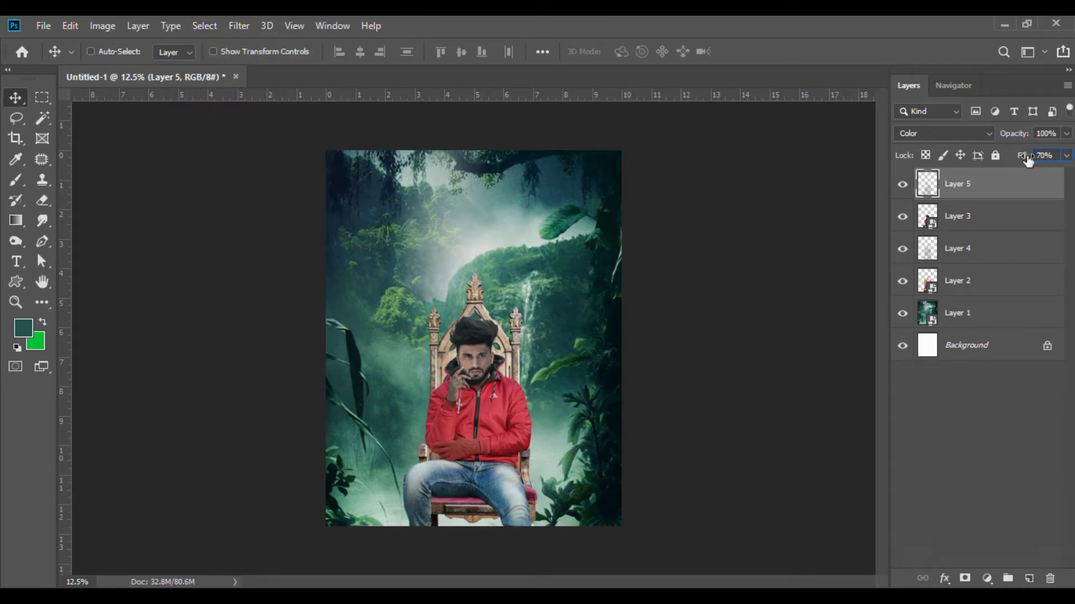
click(964, 249)
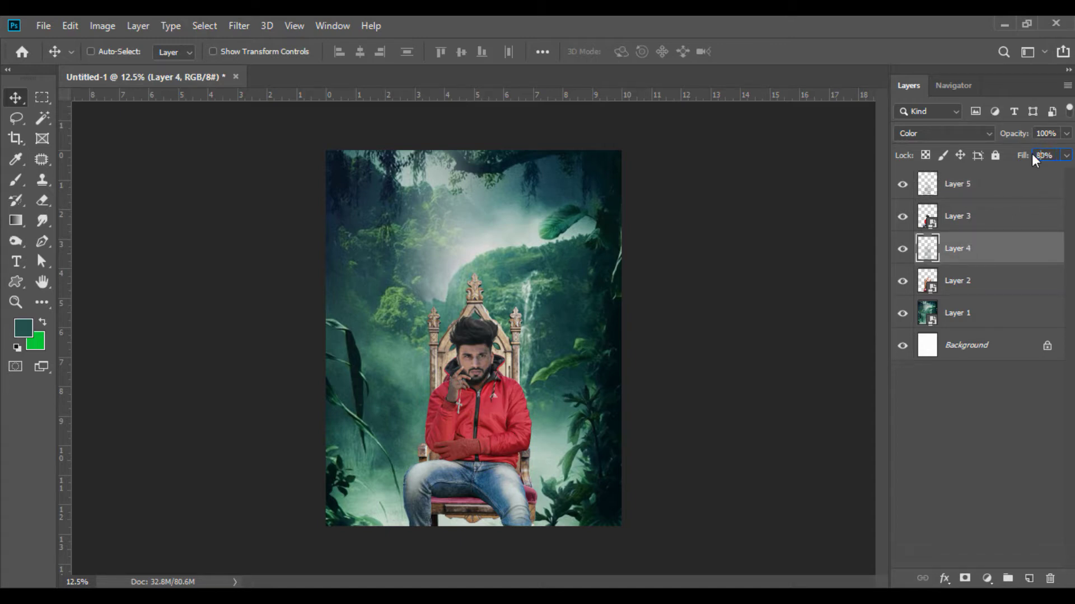
Open Grass.png and place the grass in the Untitled-1 composition
click(409, 597)
click(530, 460)
drag(692, 228, 375, 77)
drag(484, 450, 449, 454)
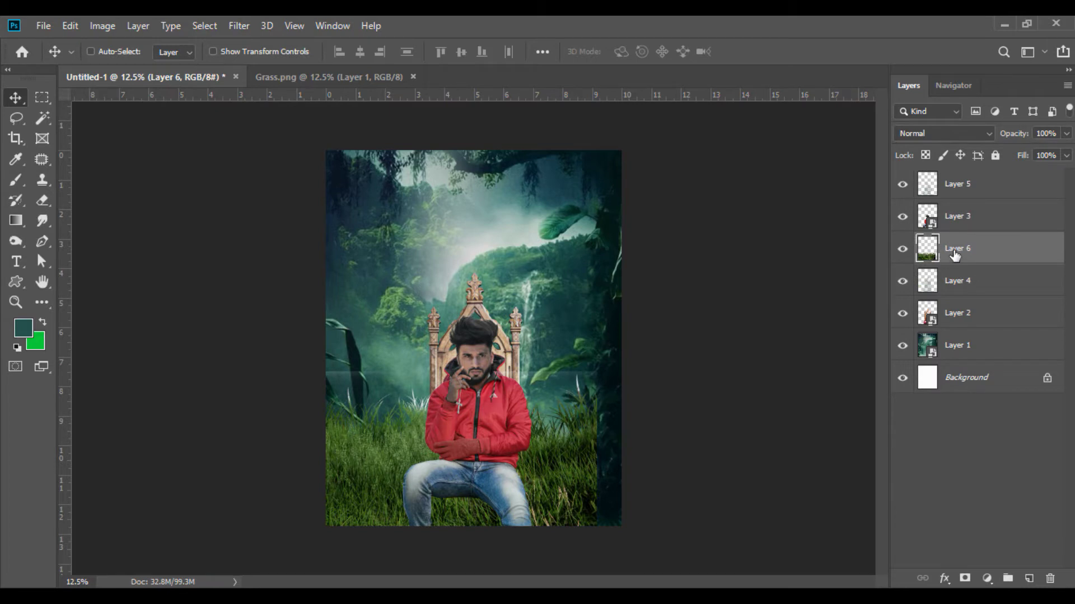
Convert the grass layer to a smart object and position it beneath the throne layer along the canvas's bottom edge
right_click(953, 250)
click(802, 233)
drag(955, 260, 953, 322)
drag(567, 472, 590, 539)
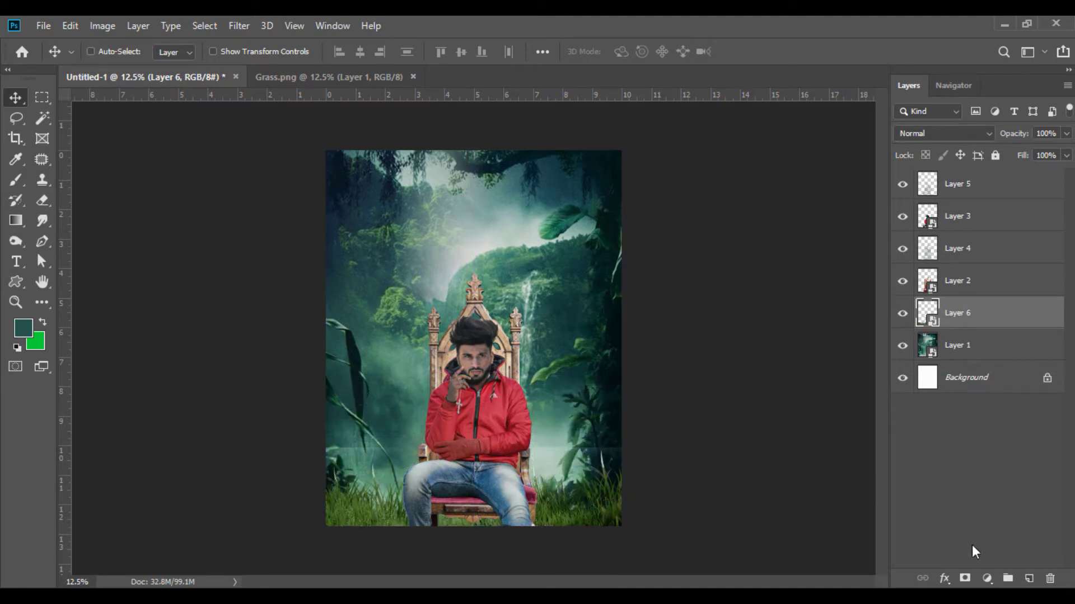
Add a layer mask to the grass layer and brush black over the grass's upper edge to blend it into the background
click(965, 578)
click(16, 181)
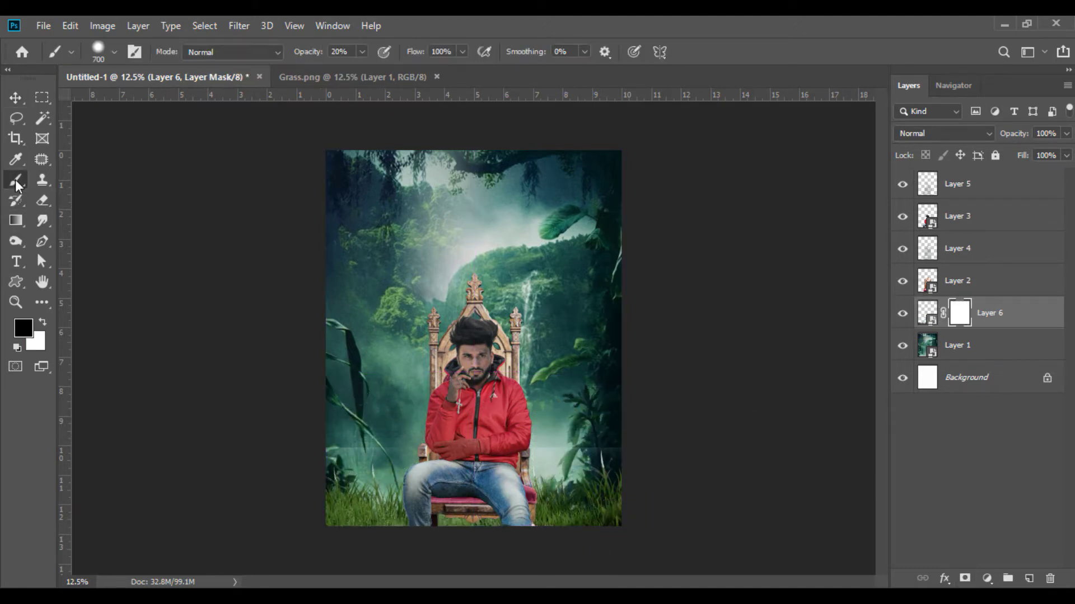
drag(363, 52, 395, 69)
mouse_move(339, 431)
mouse_down()
mouse_move(567, 429)
mouse_move(623, 415)
mouse_move(393, 352)
mouse_up()
click(17, 99)
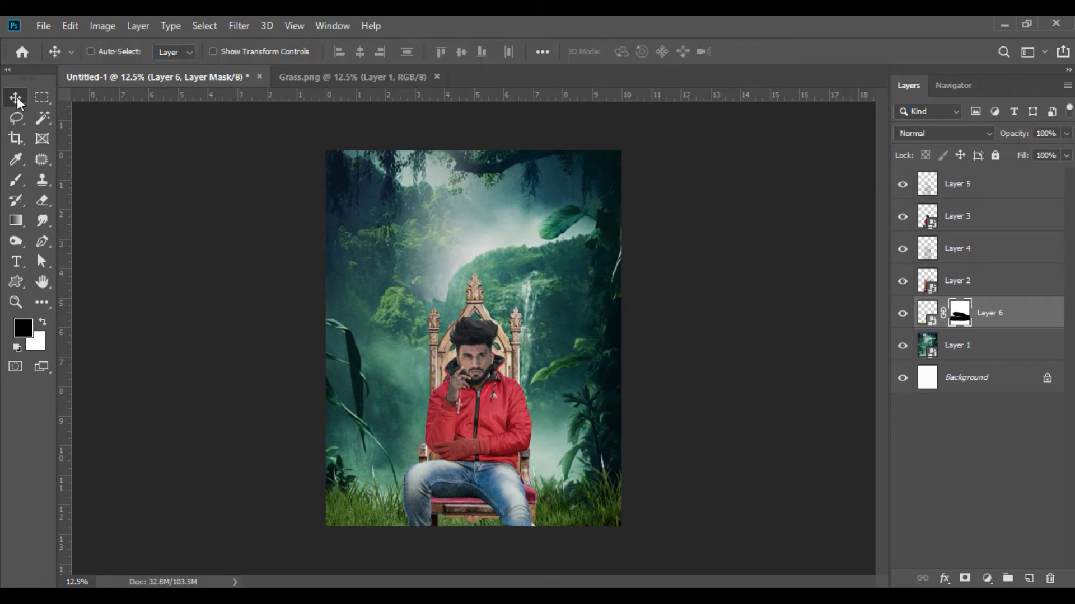
Adjust the grass image's hue slightly and lower its saturation with Hue/Saturation
click(926, 315)
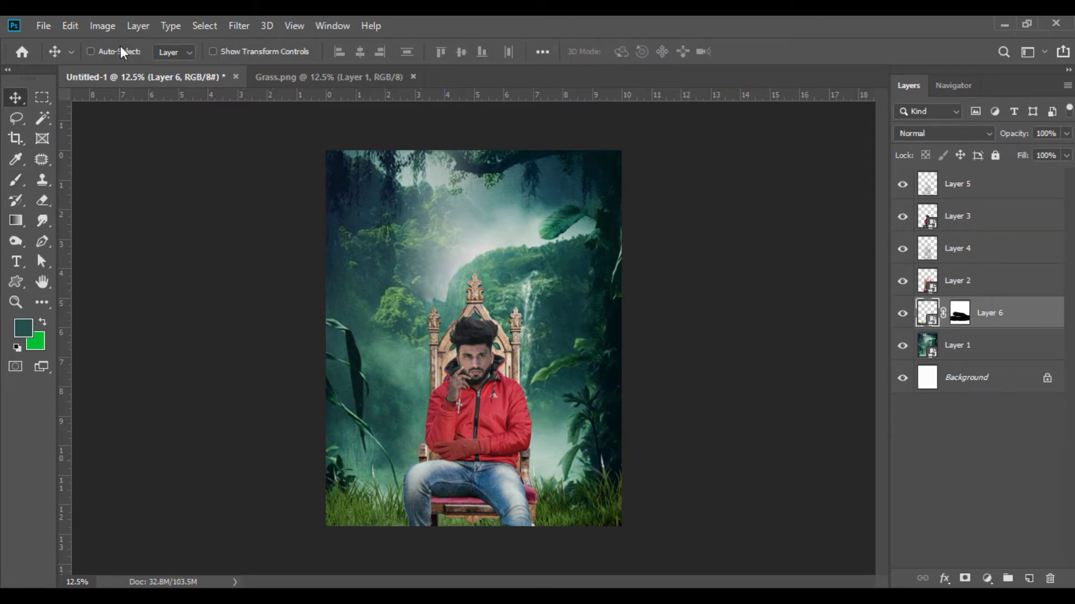
click(103, 26)
mouse_move(143, 67)
click(287, 149)
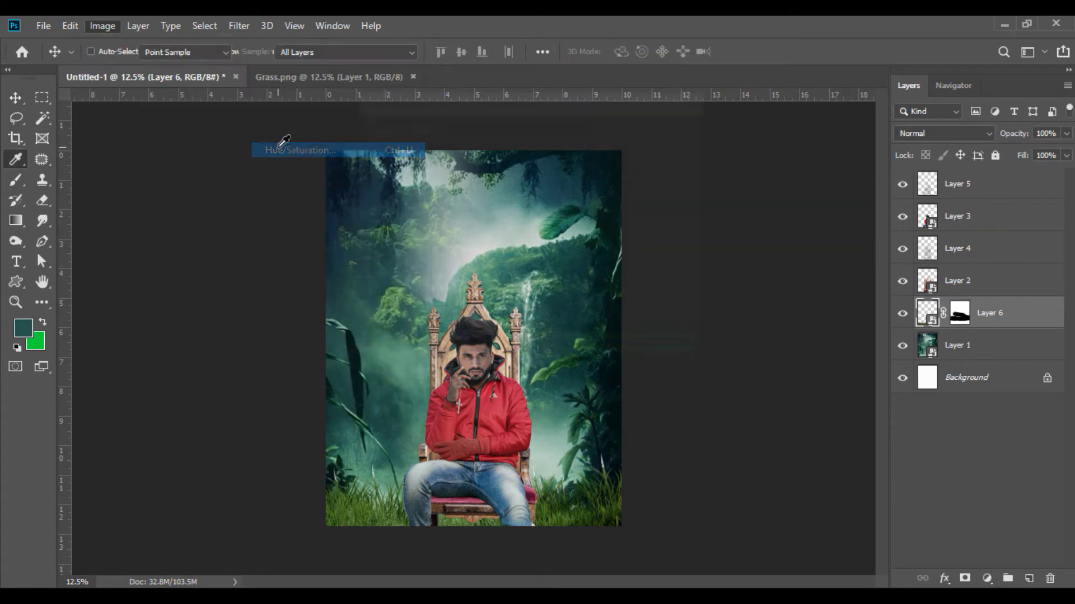
drag(495, 243, 472, 244)
drag(495, 206, 500, 206)
click(665, 126)
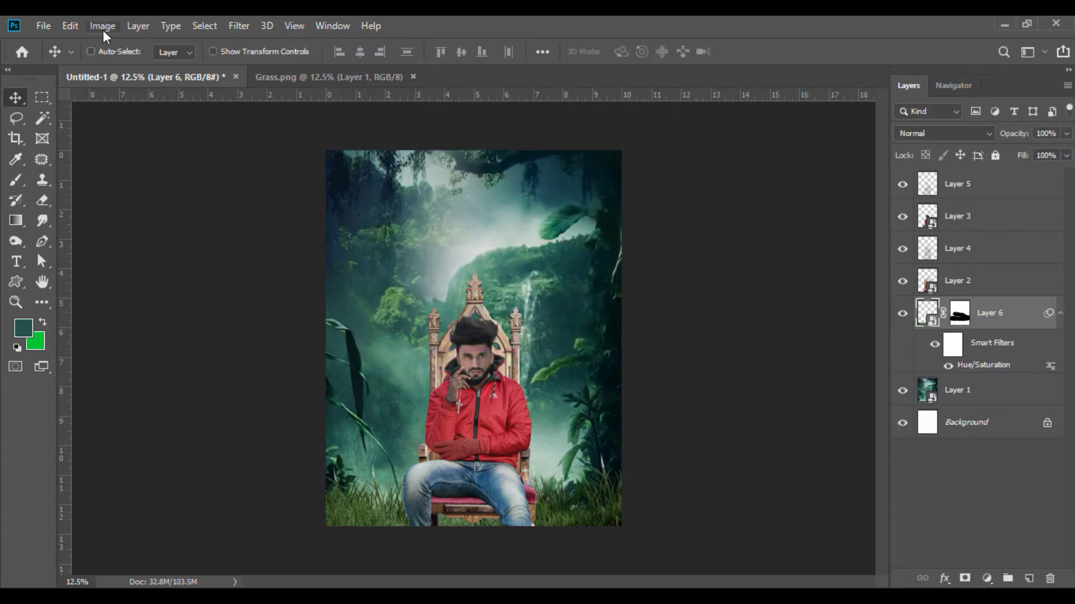
Apply Brightness/Contrast to the grass layer with brightness -18 and contrast 15, and close the Grass.png document
click(103, 29)
mouse_move(139, 66)
click(273, 67)
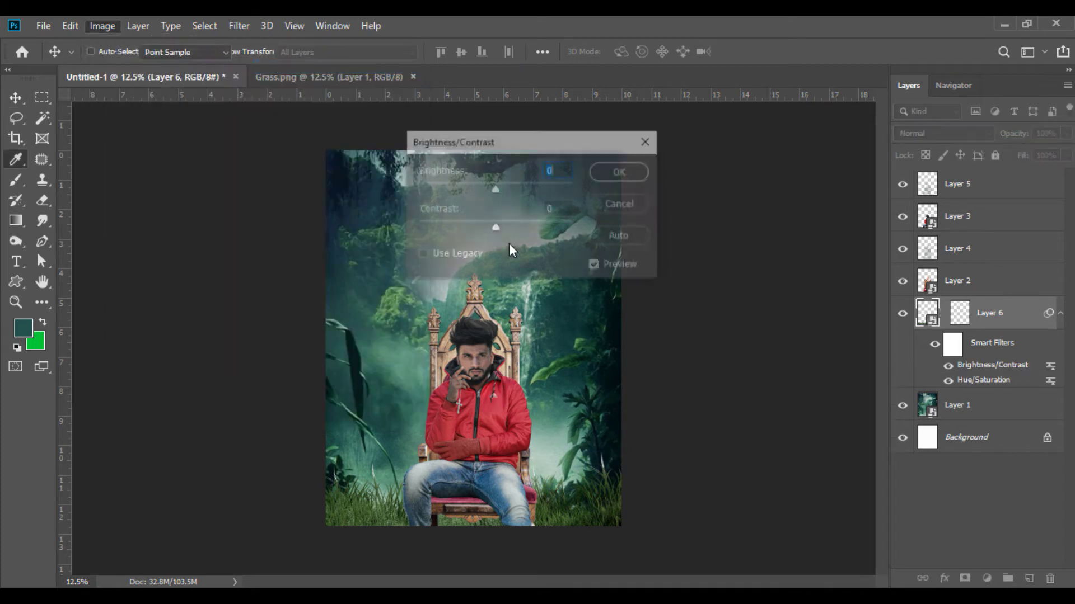
drag(494, 187, 486, 188)
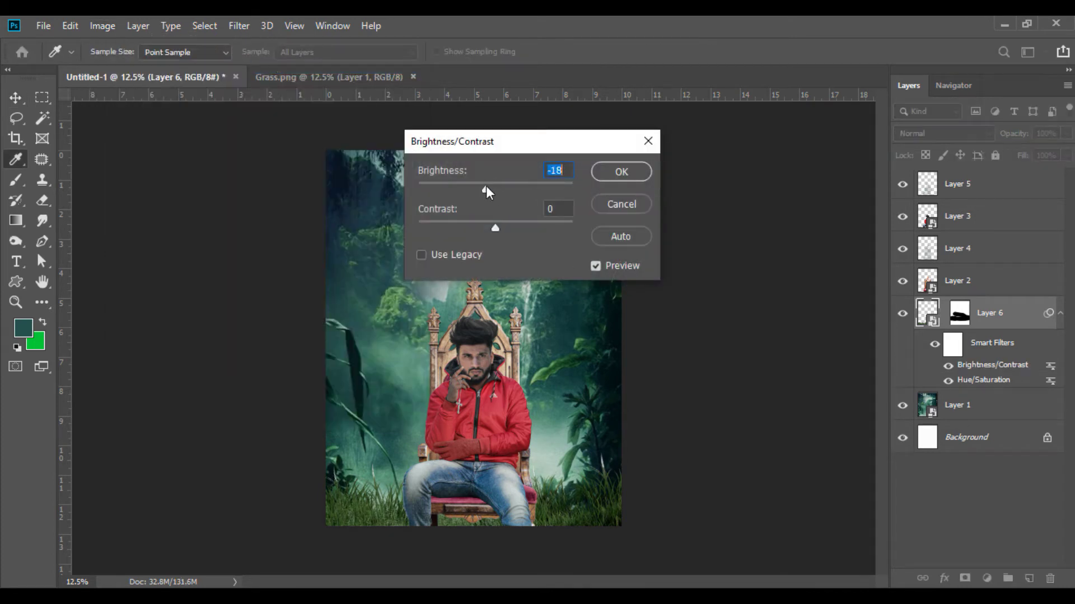
mouse_move(507, 226)
mouse_down()
mouse_move(492, 226)
mouse_move(507, 229)
mouse_up()
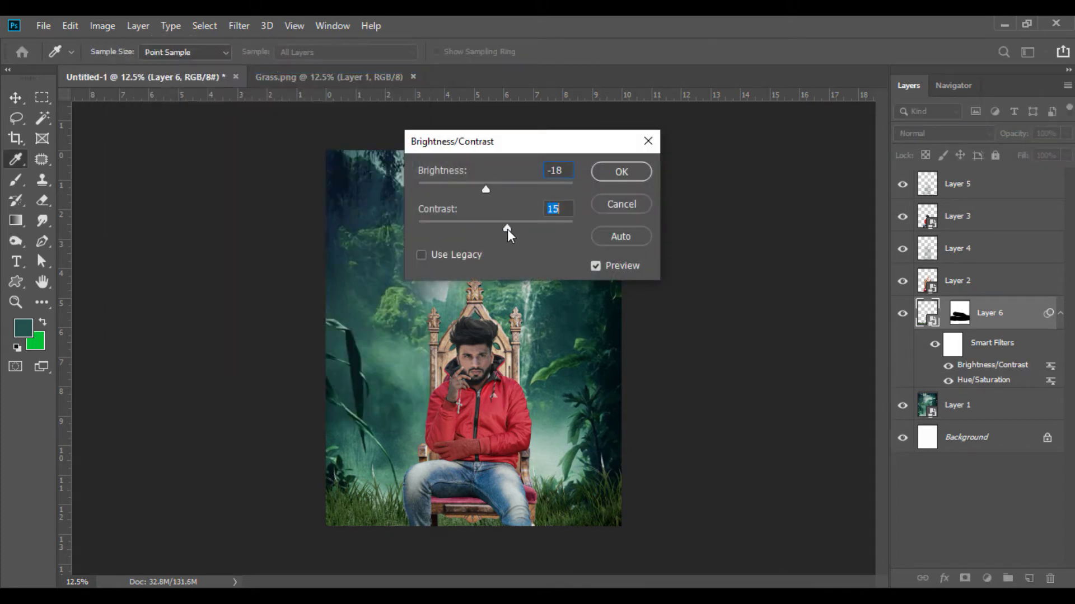
click(600, 176)
key(v)
click(413, 77)
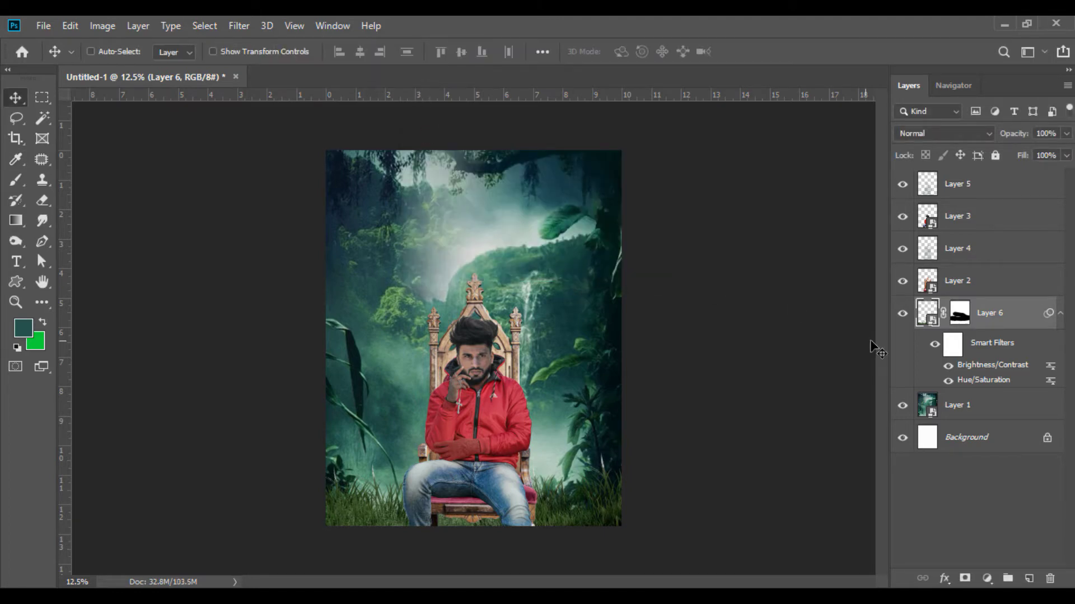
Rasterize the grass layer with its smart filters and apply its layer mask
right_click(983, 315)
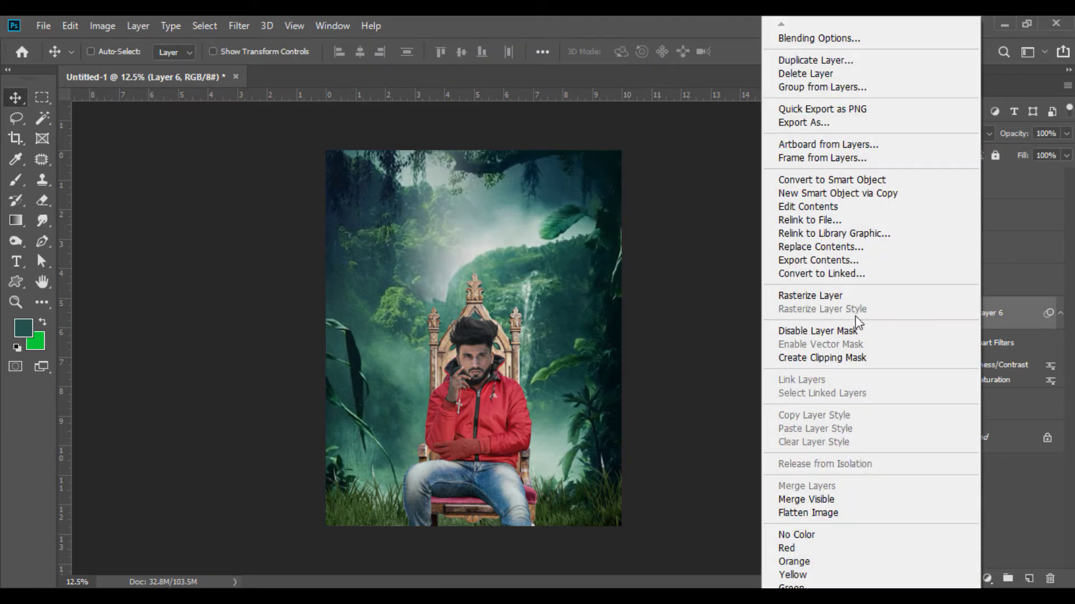
click(830, 294)
right_click(964, 315)
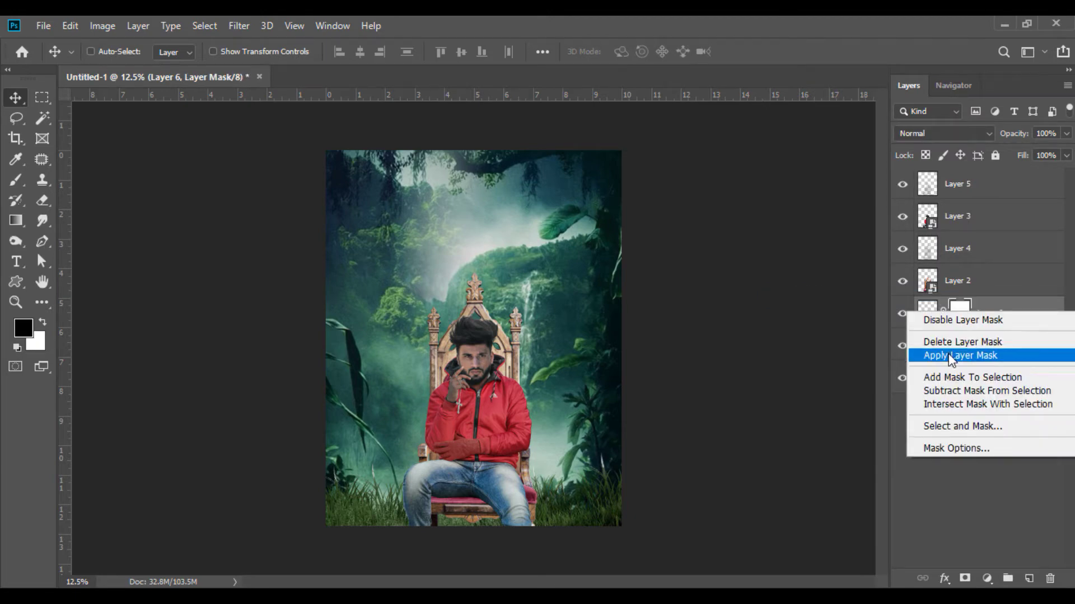
click(954, 353)
Load the grass outline as a selection and add a new layer above the grass in Color blending mode
ctrl+click(927, 318)
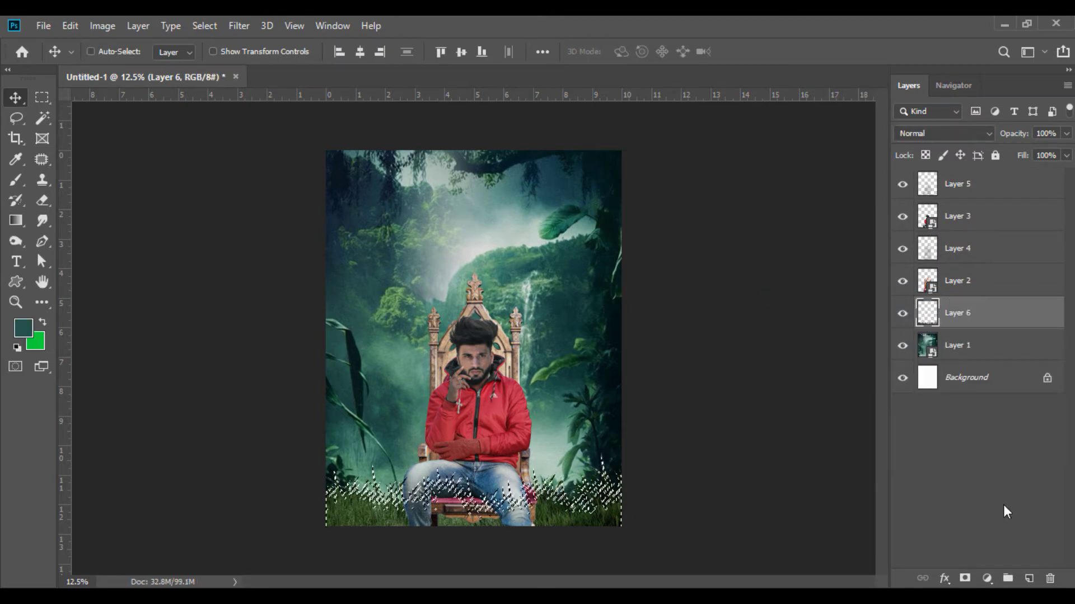
click(1029, 578)
click(916, 132)
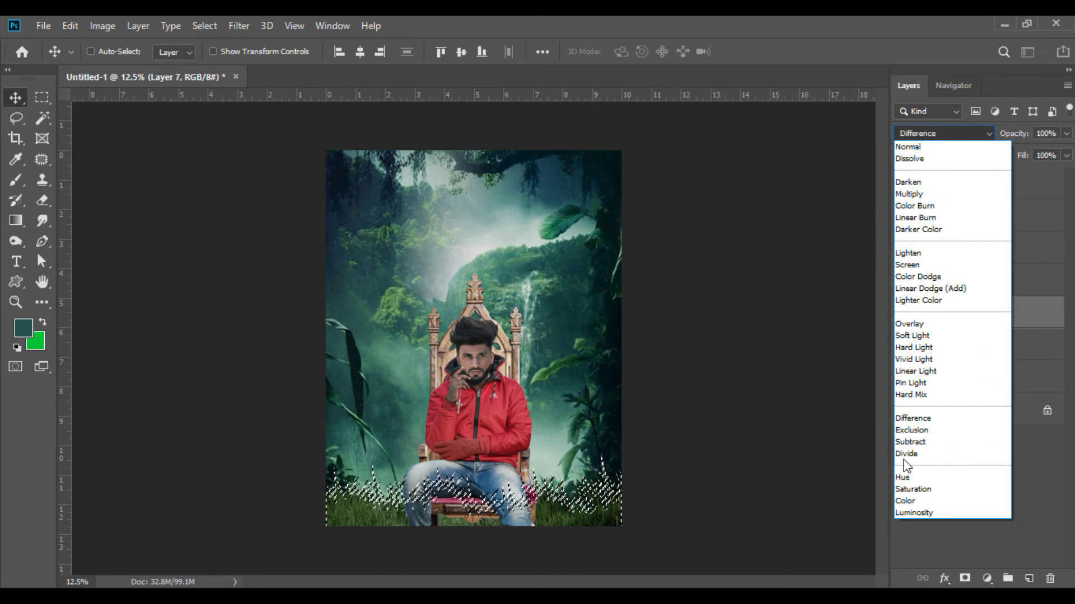
click(906, 498)
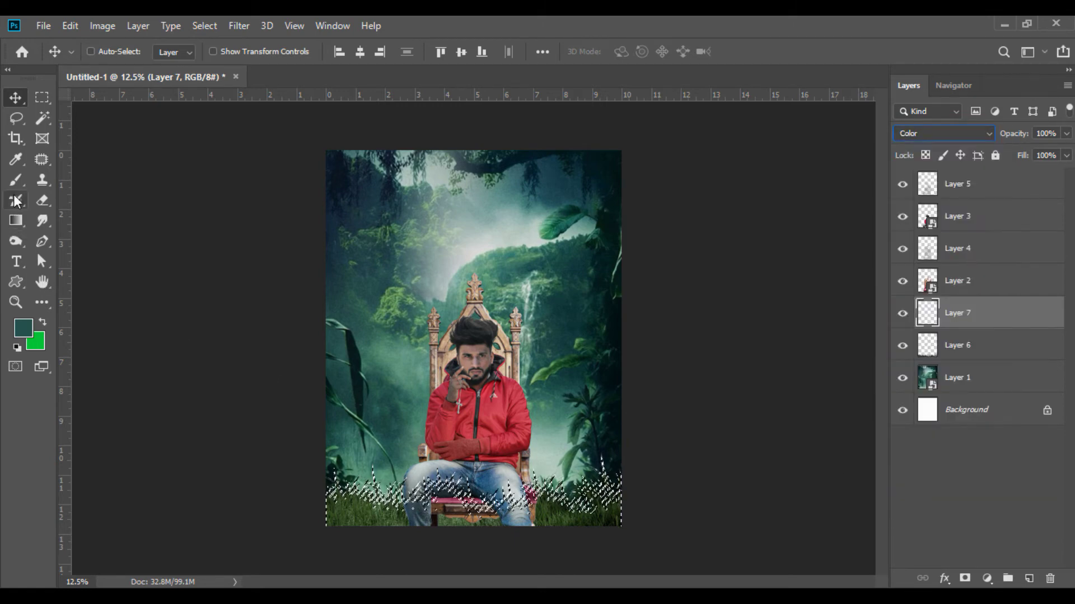
Brush the dark teal foreground colour over the selected grass at 10% opacity, and deselect
click(16, 180)
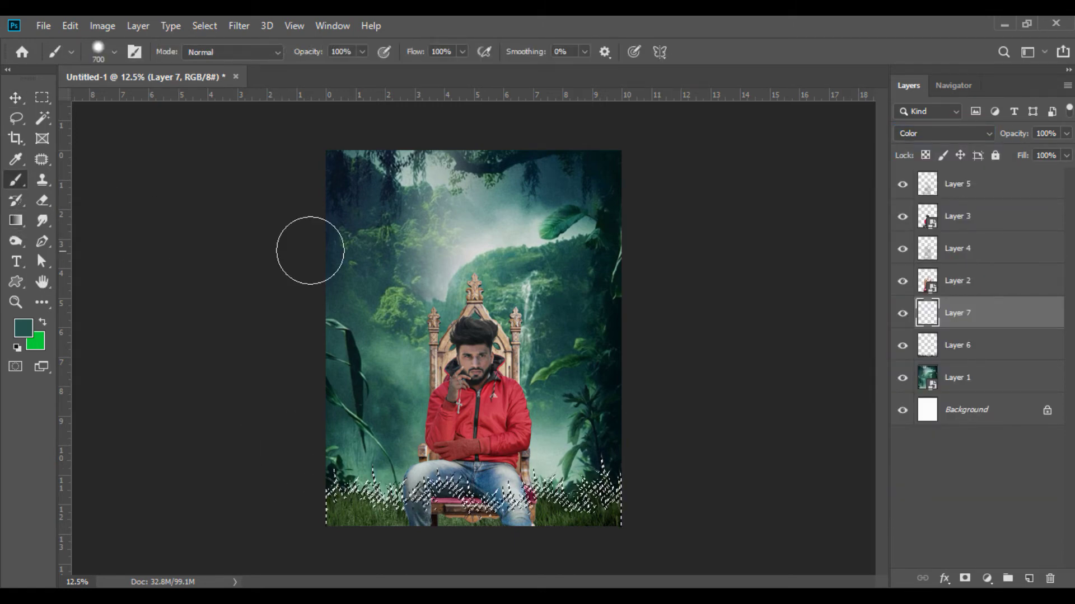
click(319, 54)
text(10)
key(Return)
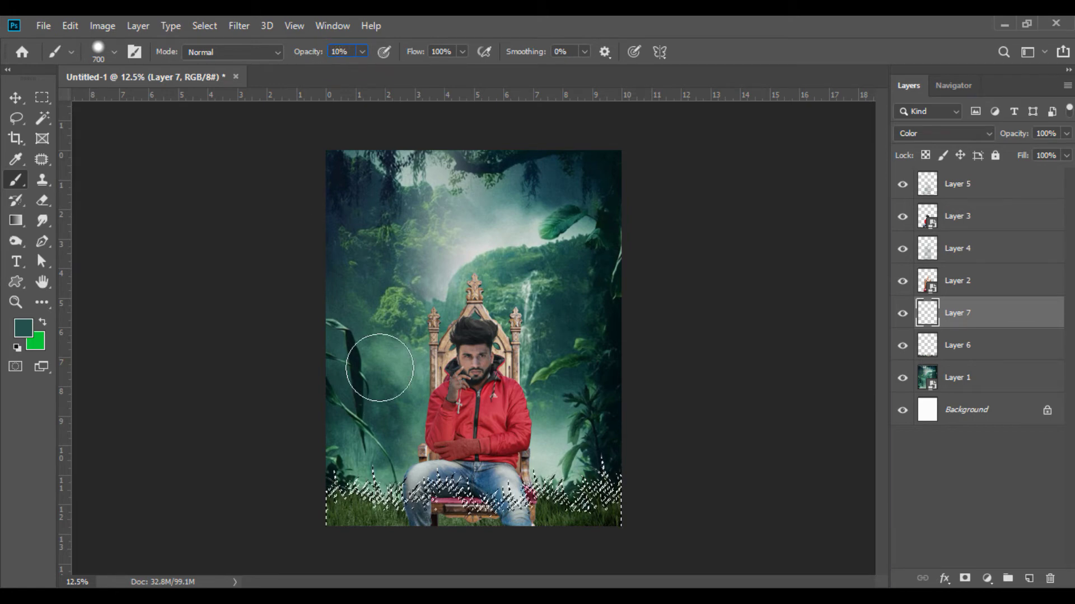
click(16, 97)
click(201, 28)
click(219, 57)
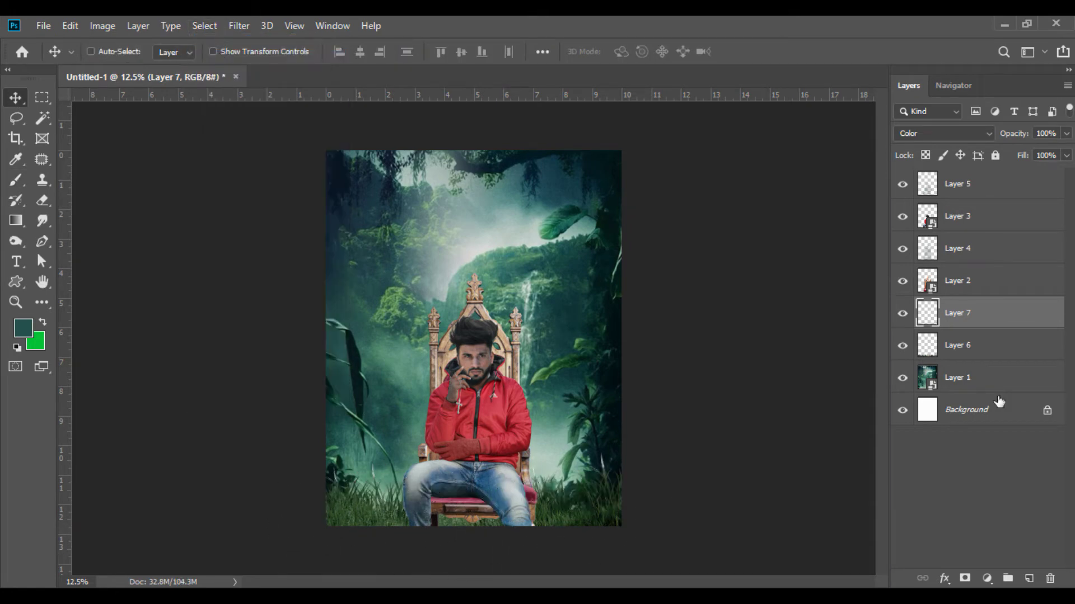
Load the throne layer's outline as a selection and set the foreground colour to black
ctrl+click(927, 282)
click(926, 282)
click(23, 327)
drag(581, 398, 573, 452)
click(919, 231)
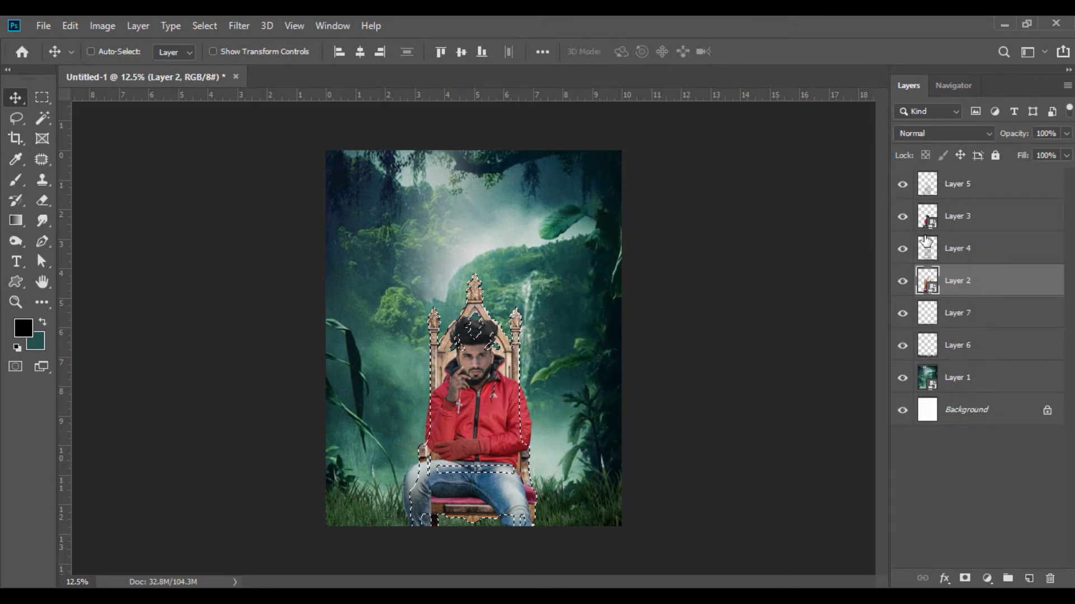
Add a linear black-to-transparent gradient fill at 90° masked to the throne, shifted down to darken only its lower part
click(987, 578)
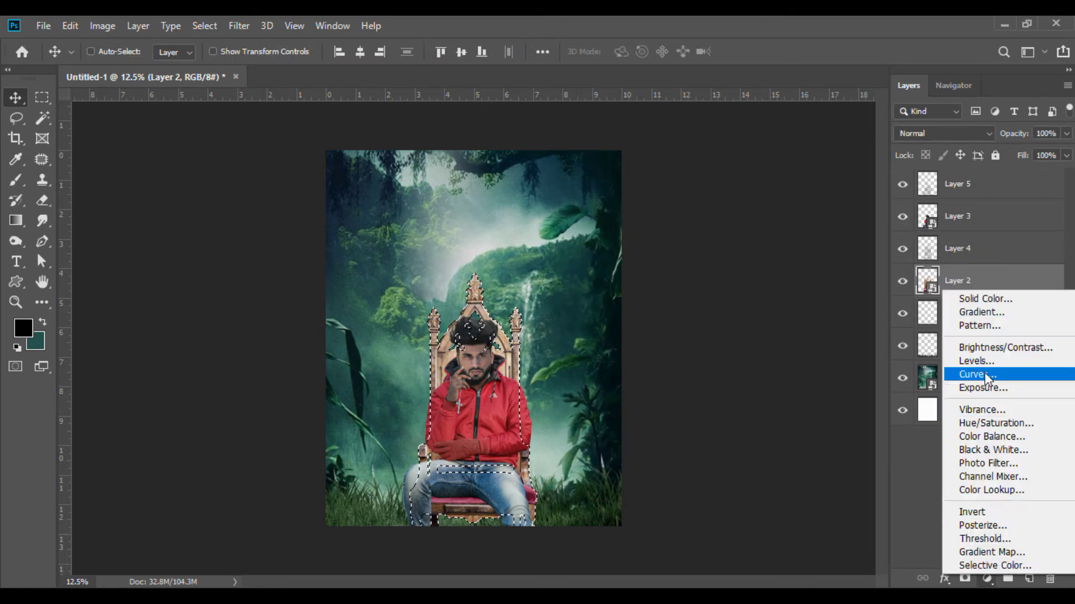
click(989, 315)
drag(471, 412, 481, 516)
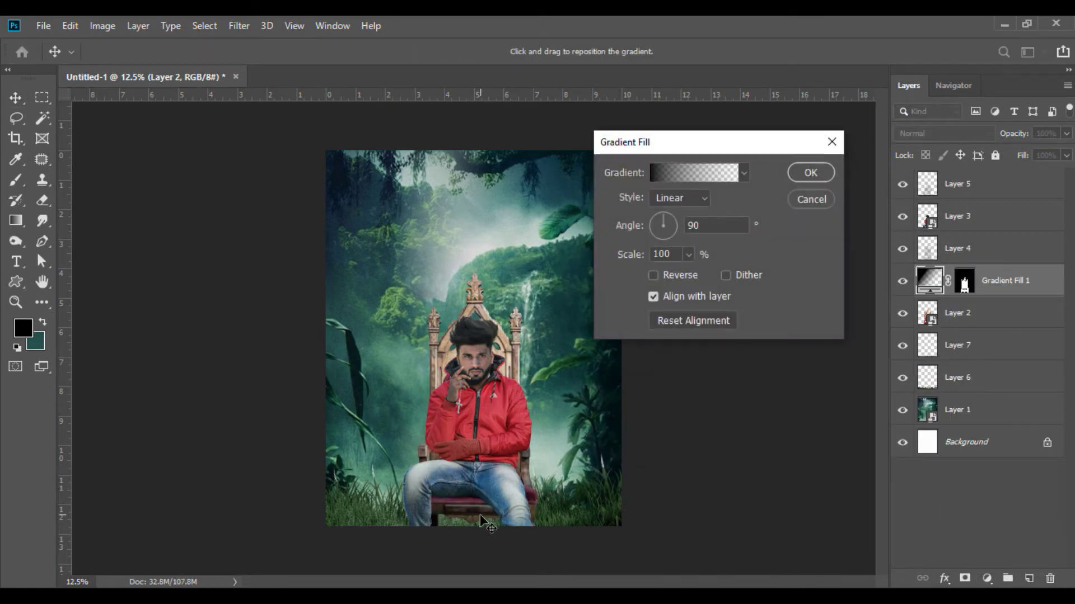
click(811, 172)
Load the model's outline as a selection and add a 90° black-to-transparent gradient fill shifted down over the legs
click(953, 218)
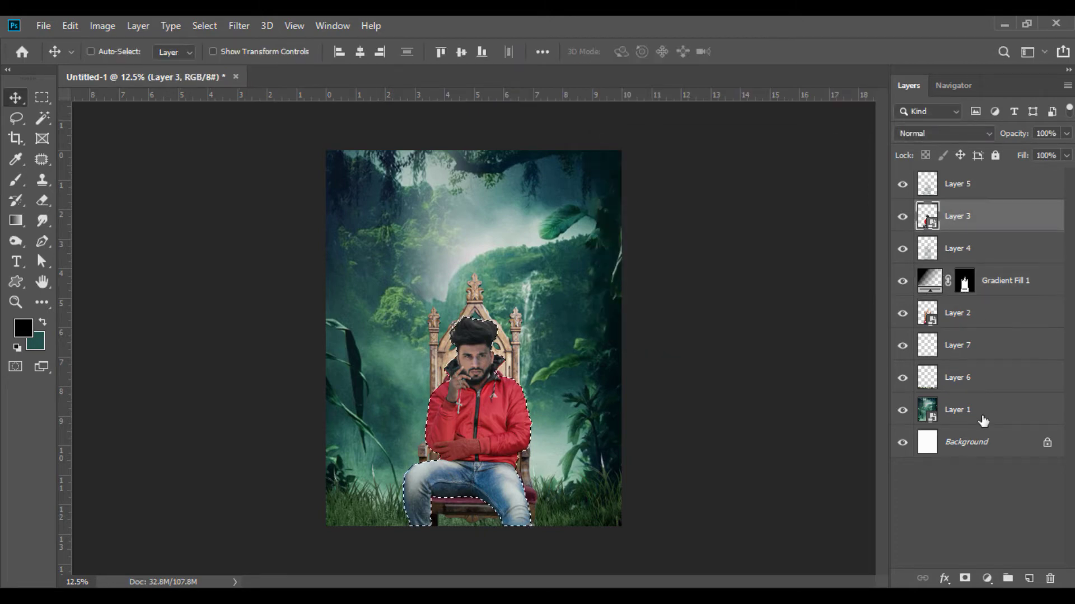
click(987, 579)
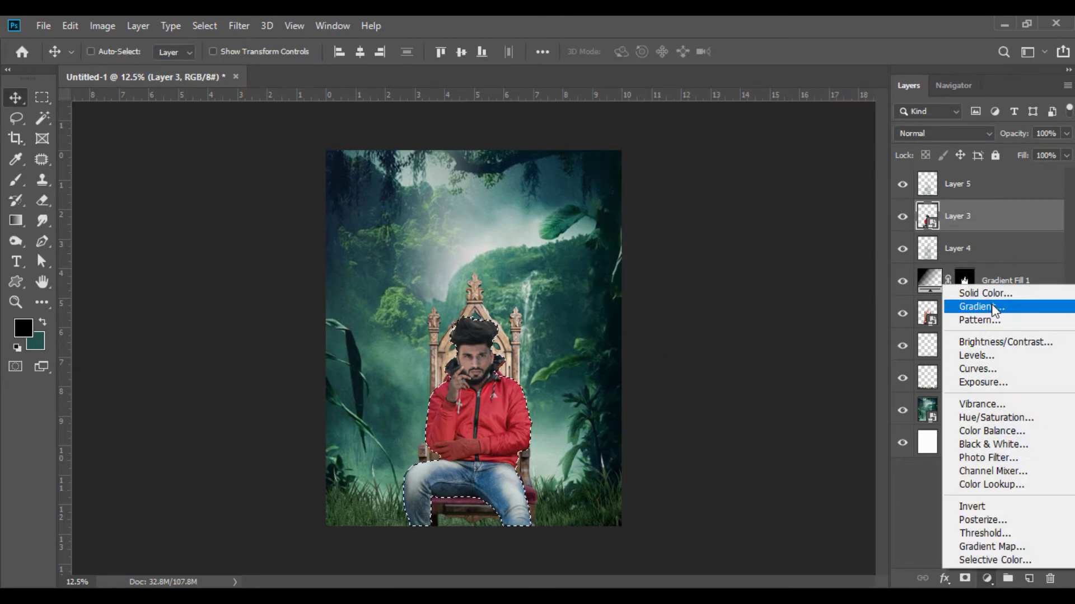
click(985, 307)
drag(475, 451, 481, 500)
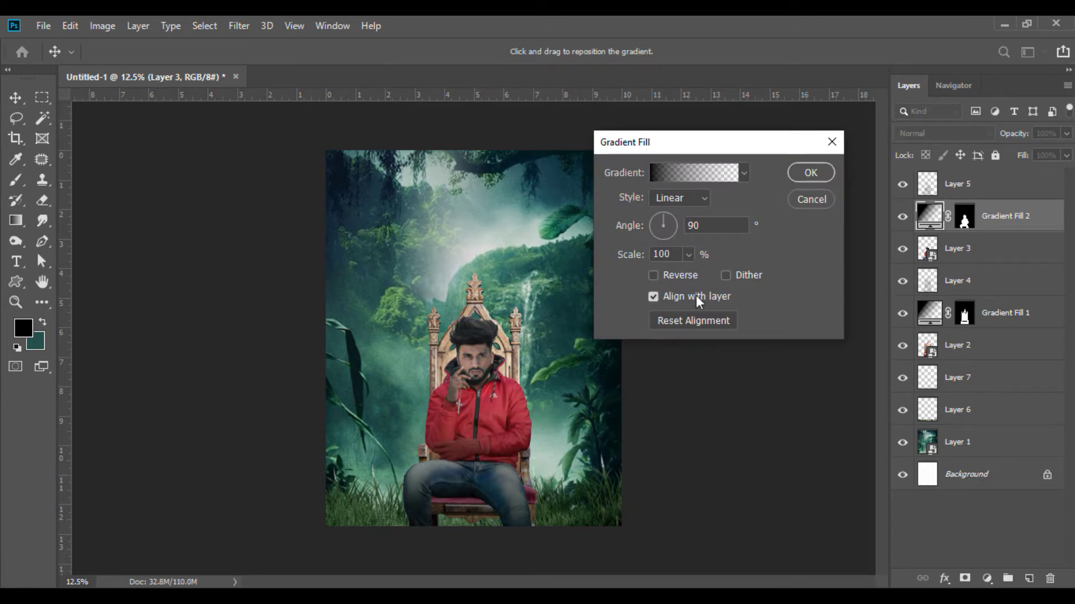
click(802, 176)
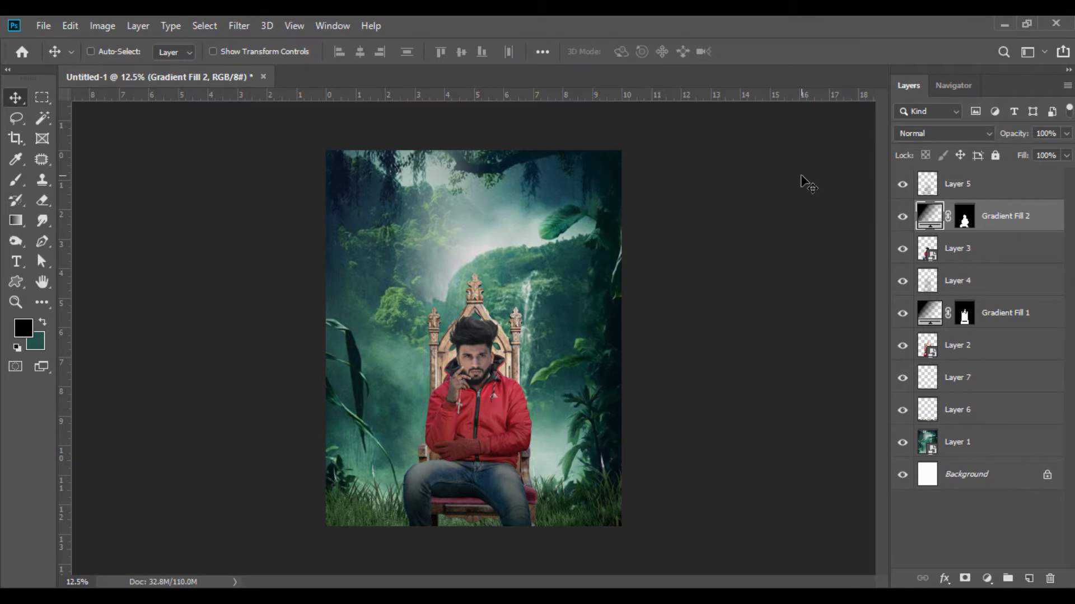
Brush black at 51% opacity on the model's gradient fill mask to reduce the darkening on the model's body
click(964, 218)
click(16, 185)
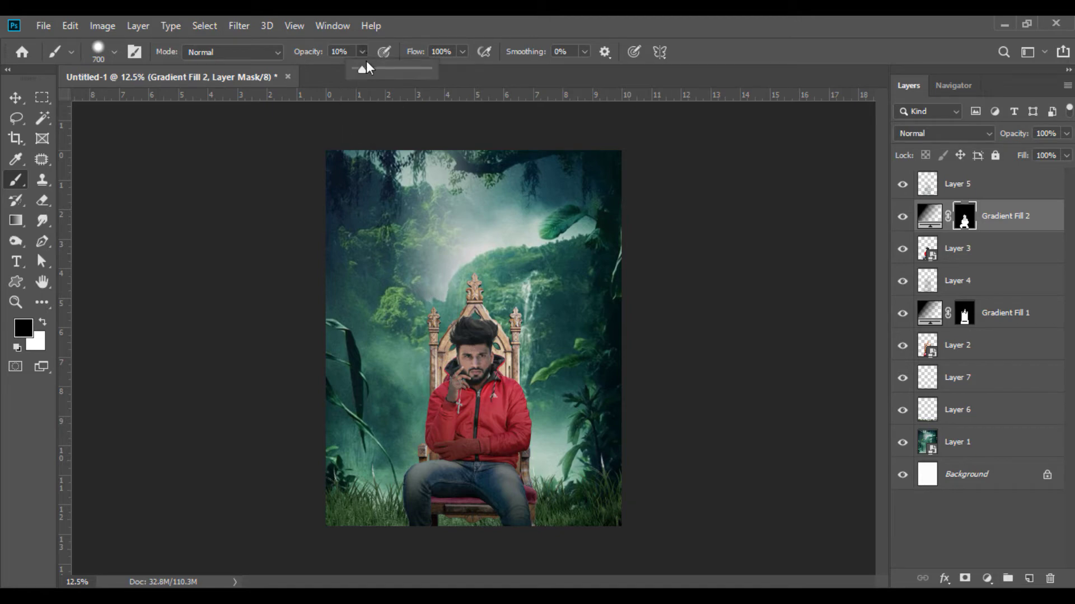
mouse_move(474, 347)
mouse_down()
mouse_move(506, 393)
mouse_move(454, 421)
mouse_move(442, 370)
mouse_move(507, 378)
mouse_move(441, 412)
mouse_move(472, 337)
mouse_up()
click(15, 98)
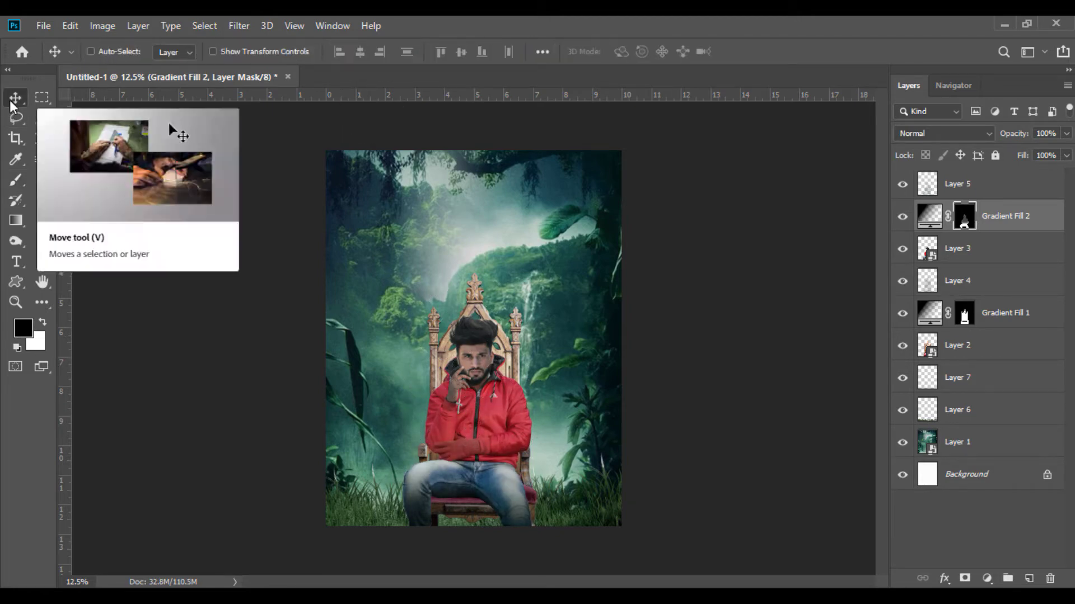
Open 1.png and bring its elephant into the Untitled-1 composition as a smart object
click(399, 595)
drag(274, 212, 398, 78)
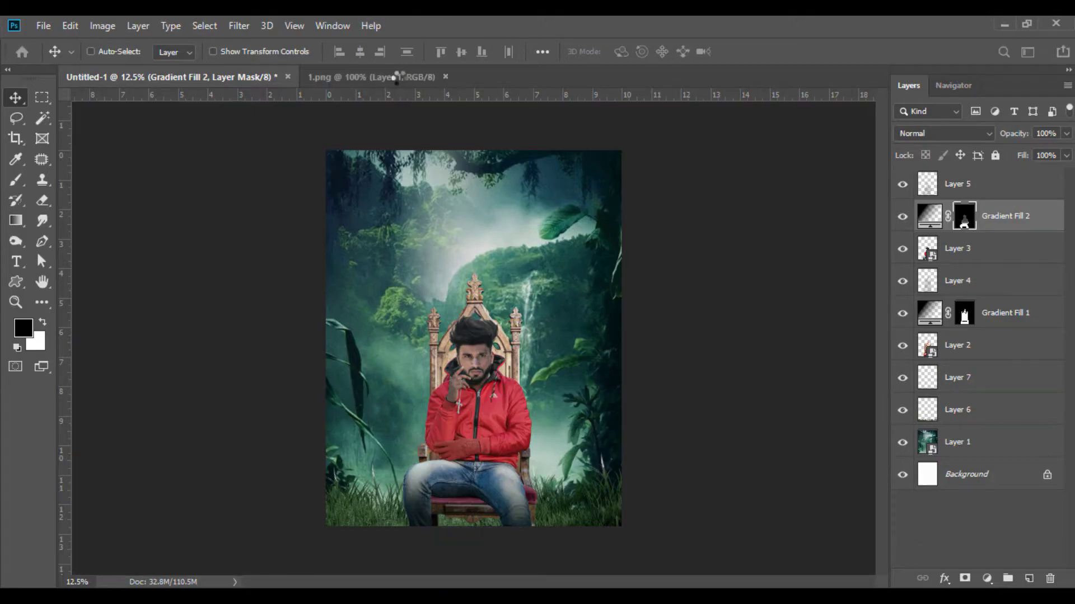
right_click(950, 182)
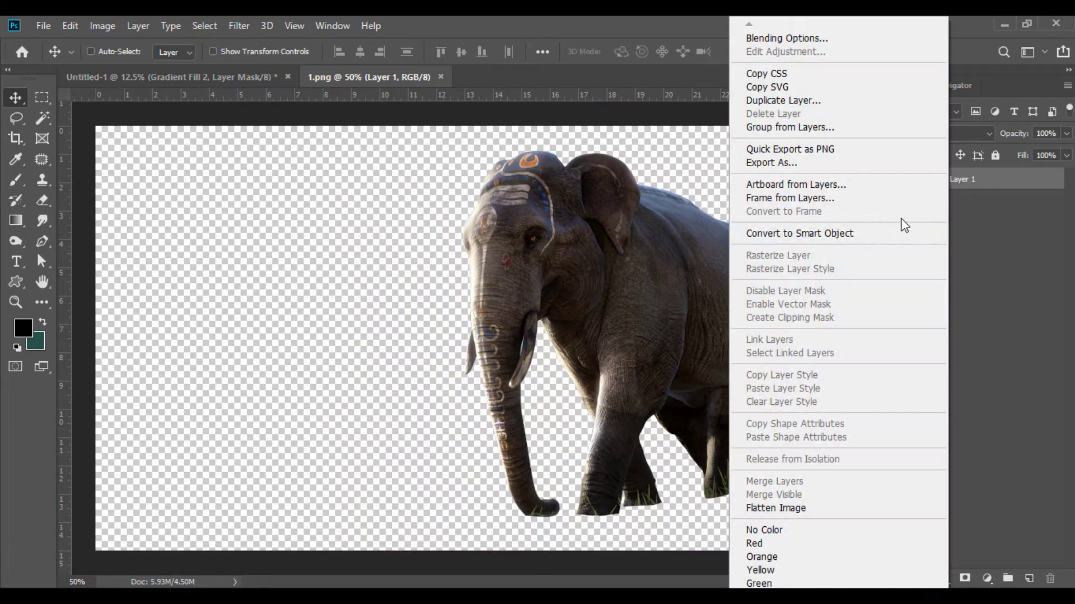
click(815, 238)
drag(576, 293, 373, 192)
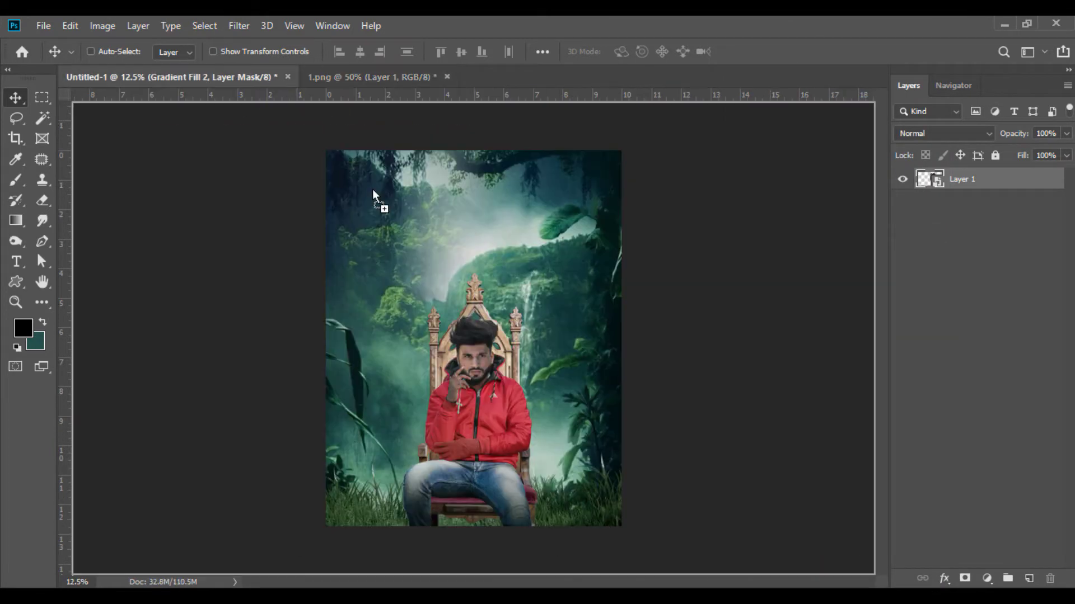
drag(589, 347, 590, 348)
Scale the elephant to 84% beside the throne at the canvas's right edge, and move its layer beneath the grass layer
click(72, 27)
click(180, 364)
drag(354, 52, 395, 65)
drag(599, 317, 682, 327)
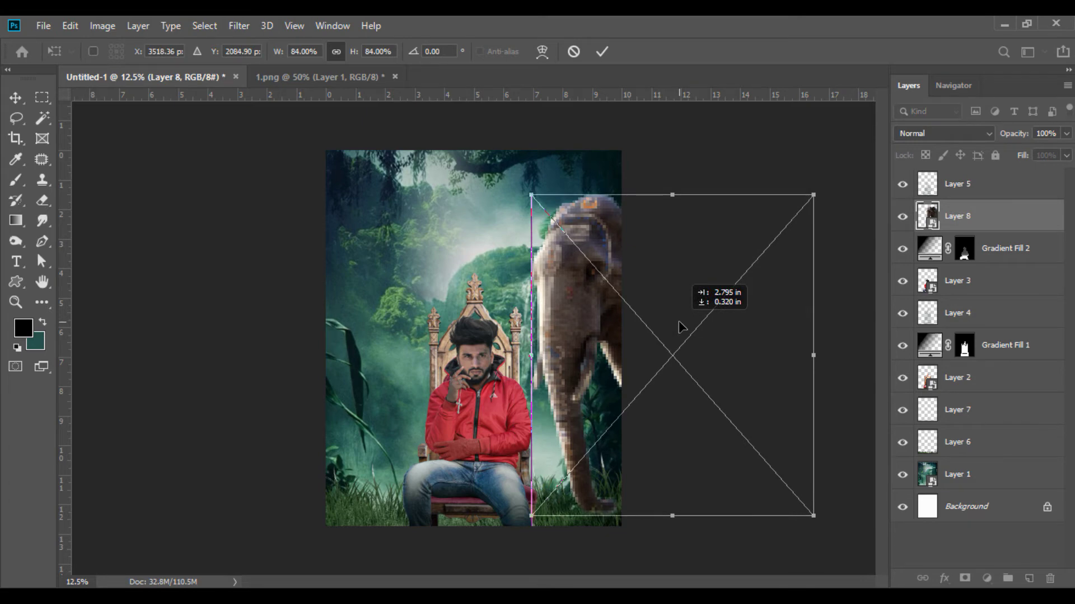
click(16, 97)
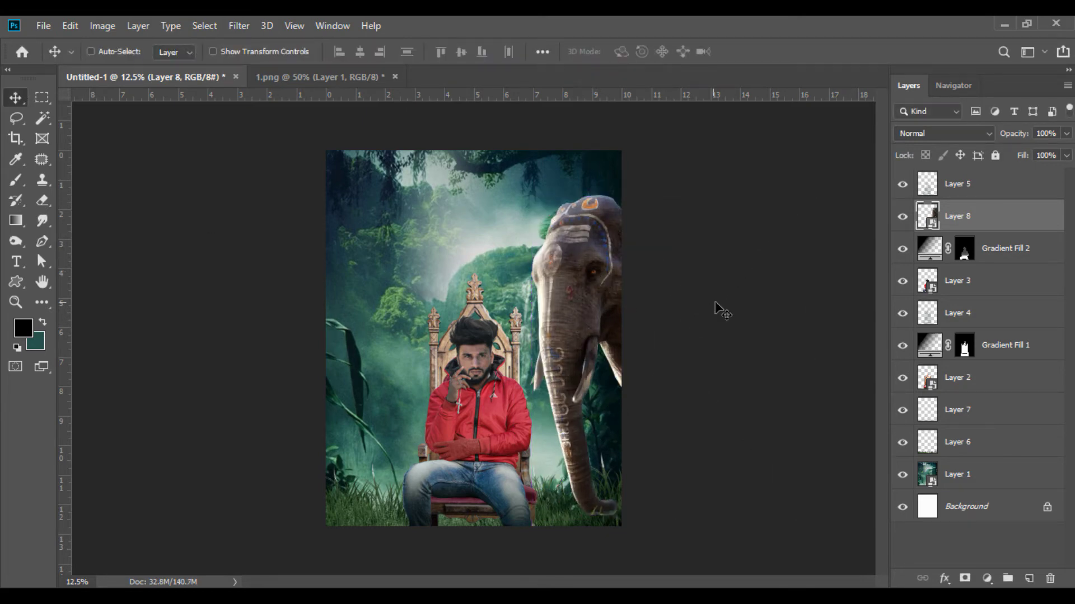
drag(938, 270, 950, 460)
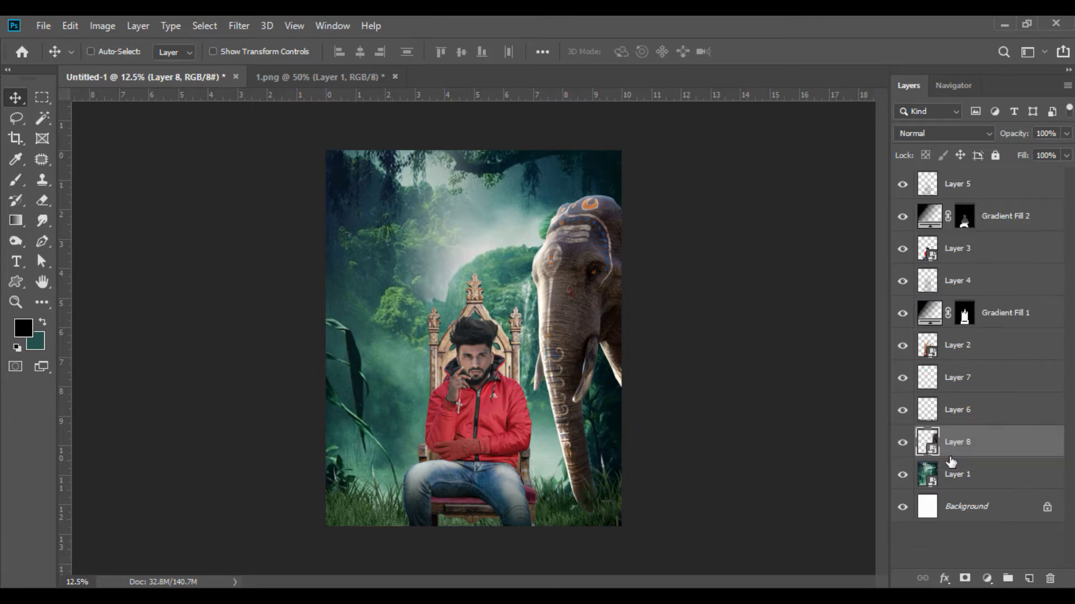
drag(595, 301, 595, 312)
Add a new layer above the elephant in Color blending mode and load the elephant's outline as a selection
click(1027, 579)
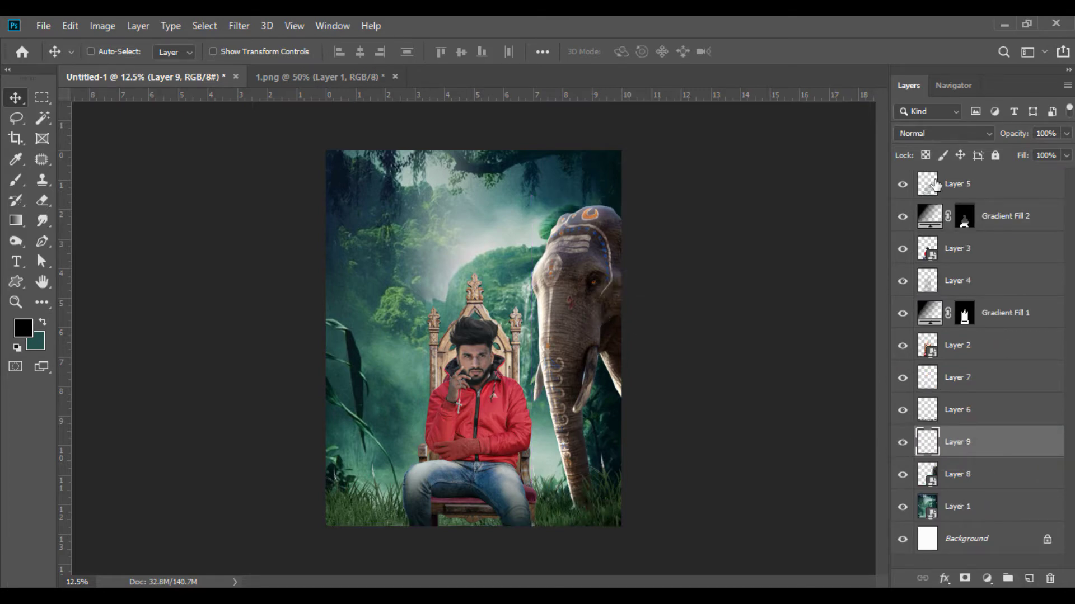
click(940, 133)
click(918, 501)
ctrl+click(924, 475)
Brush dark teal over the selected elephant at 20% opacity to match the background, and deselect
click(16, 180)
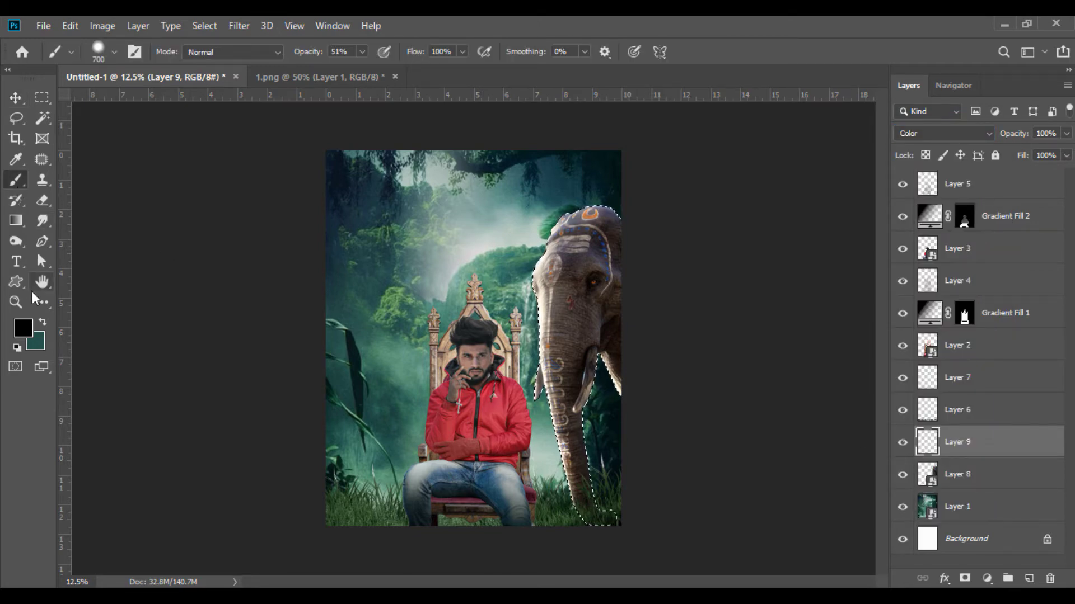
click(43, 324)
click(312, 52)
text(2)
text(20)
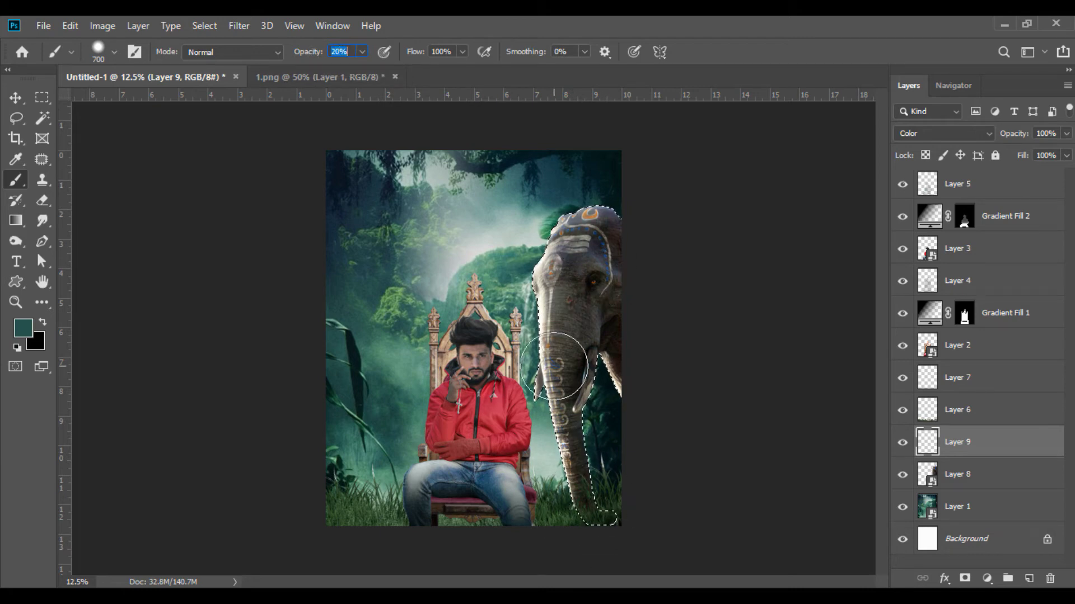
mouse_move(562, 233)
mouse_down()
mouse_move(585, 437)
mouse_move(601, 477)
mouse_move(619, 344)
mouse_move(617, 490)
mouse_up()
key(v)
click(205, 26)
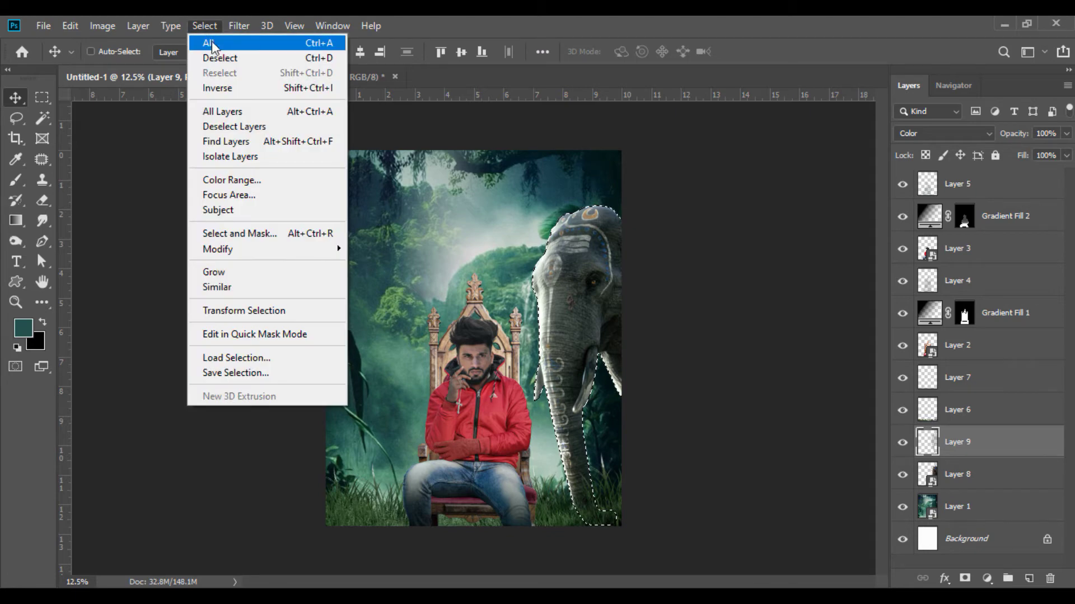
click(220, 58)
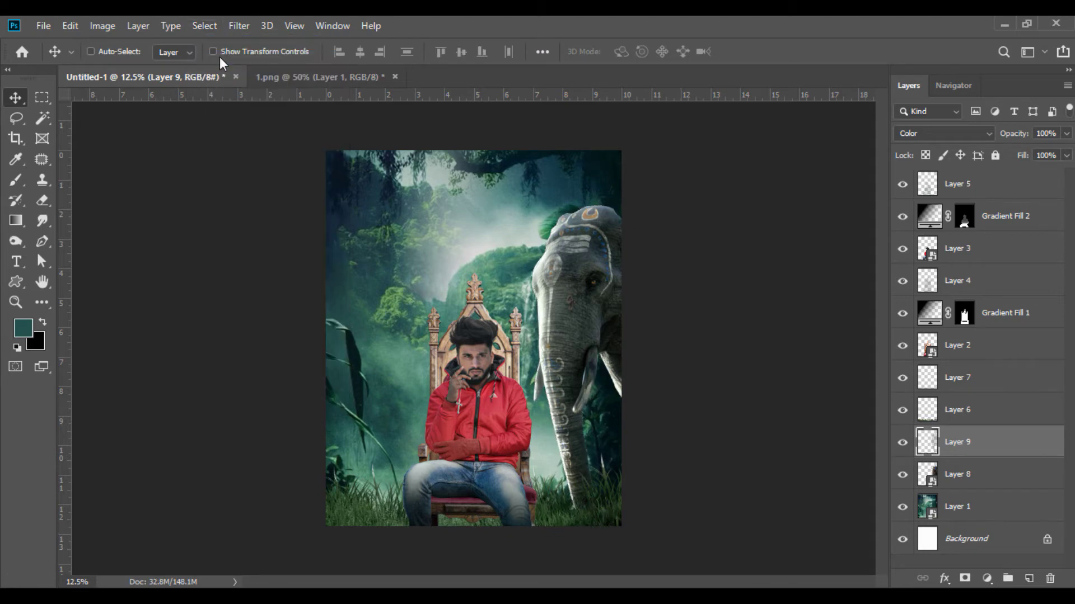
Apply a Camera Raw Filter to the large elephant layer with Highlights +18, Shadows +12, Blacks -10 and Clarity +11
click(950, 476)
click(239, 26)
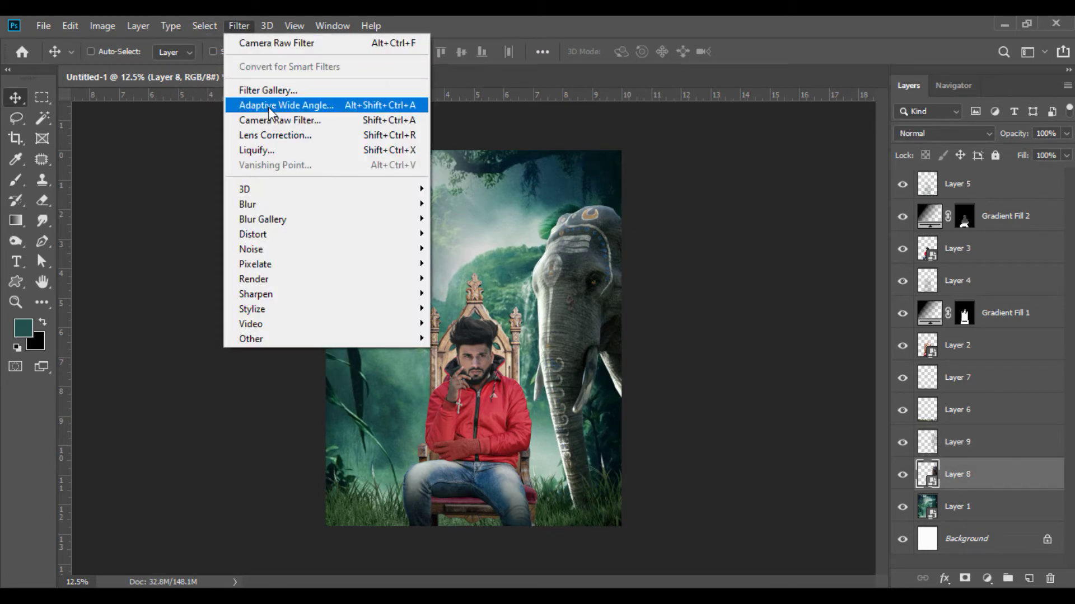
click(271, 120)
drag(799, 442, 809, 467)
drag(798, 516, 792, 516)
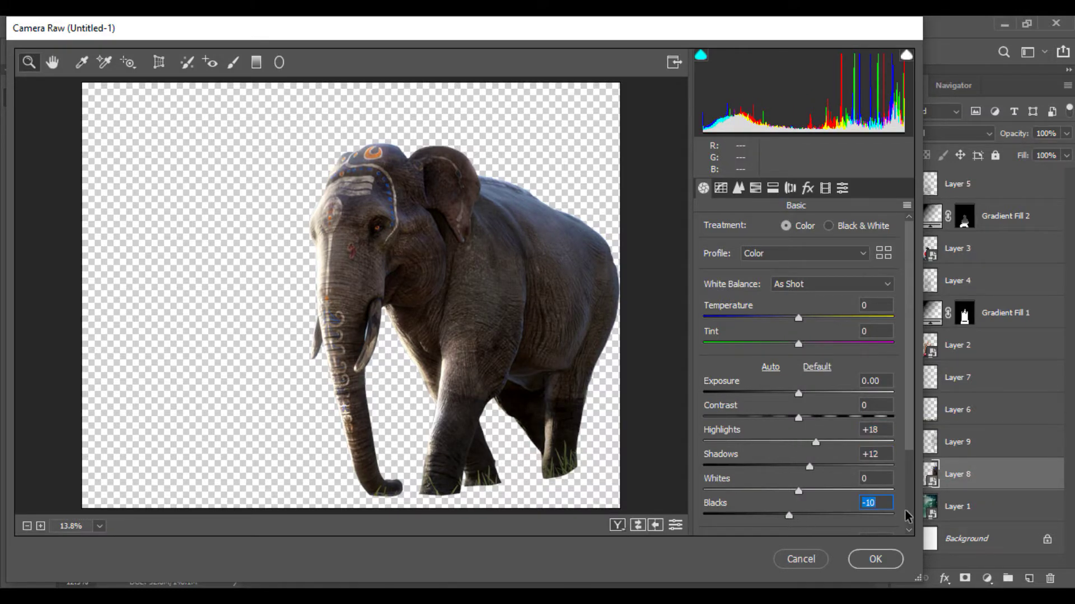
scroll(834, 473, down, 3)
drag(799, 445, 809, 445)
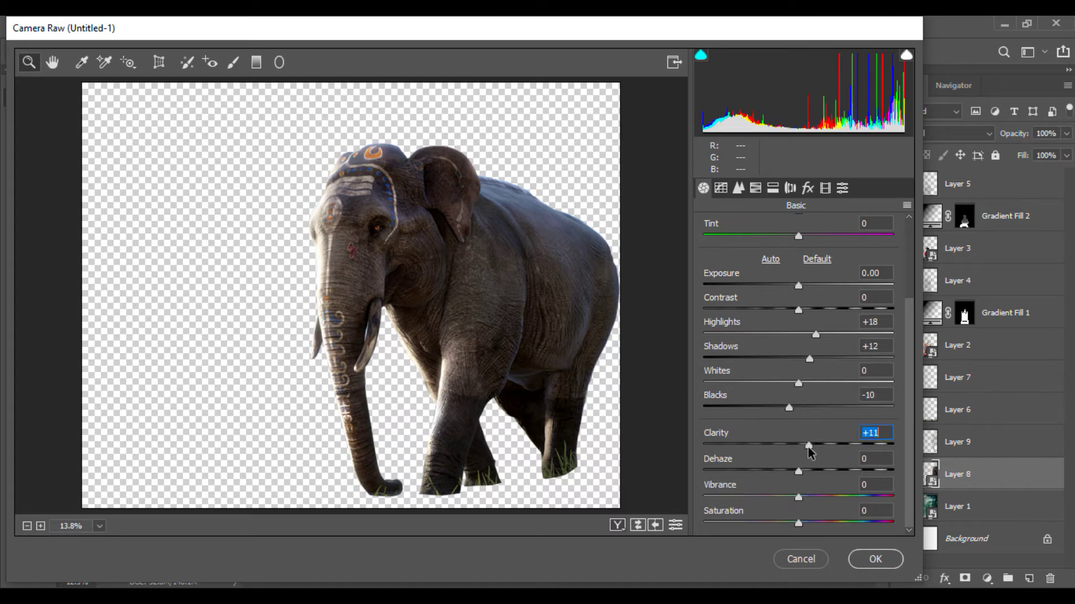
click(873, 560)
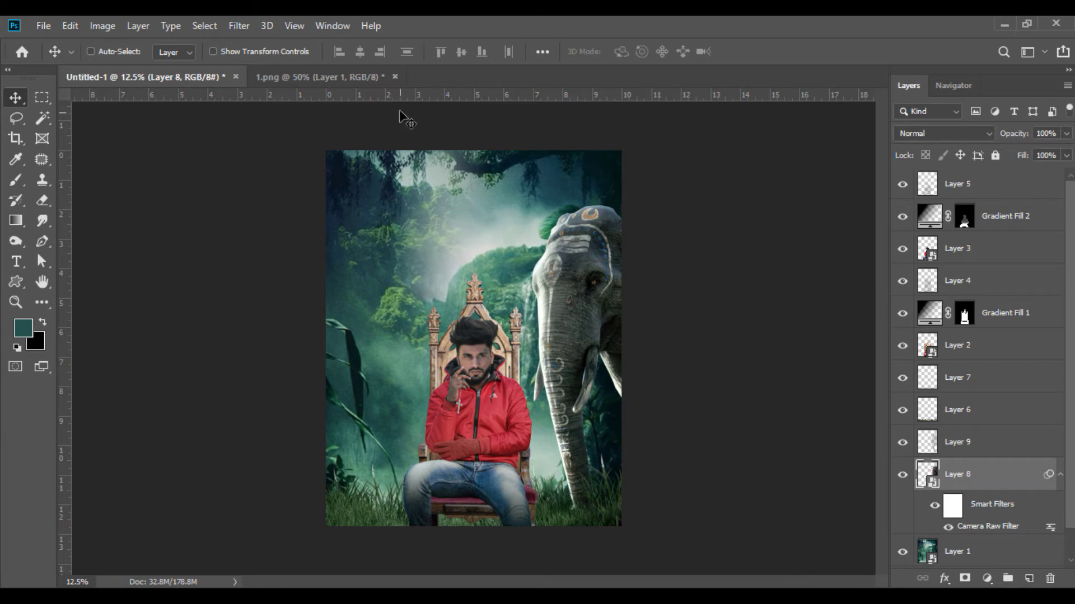
Close 1.png without saving, and bring the elephant from Mother elephant.png into the Untitled-1 composition as a smart object
click(395, 77)
click(531, 243)
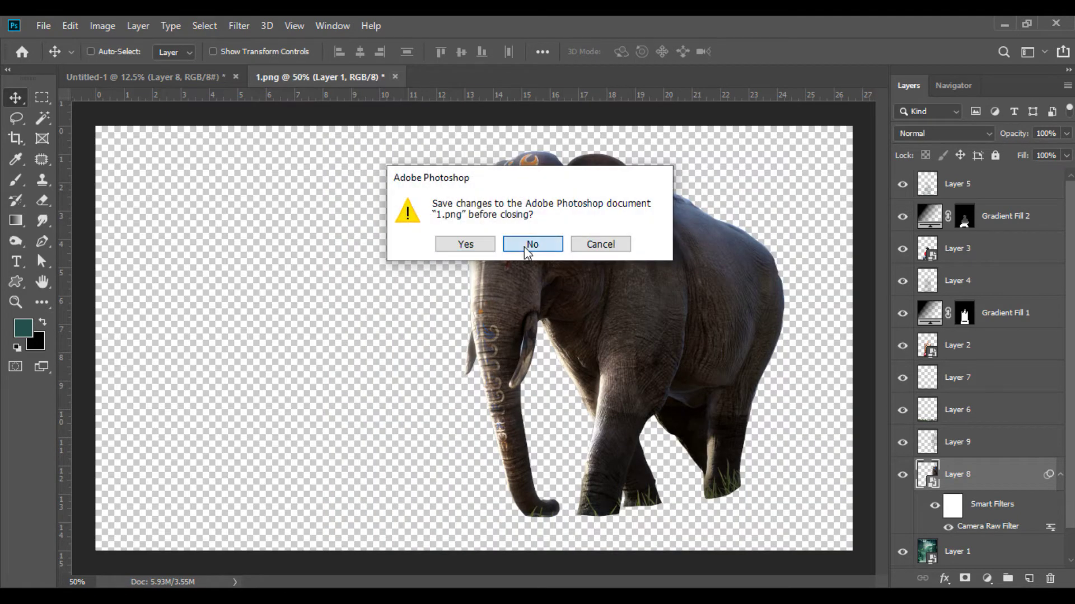
key(alt+Tab)
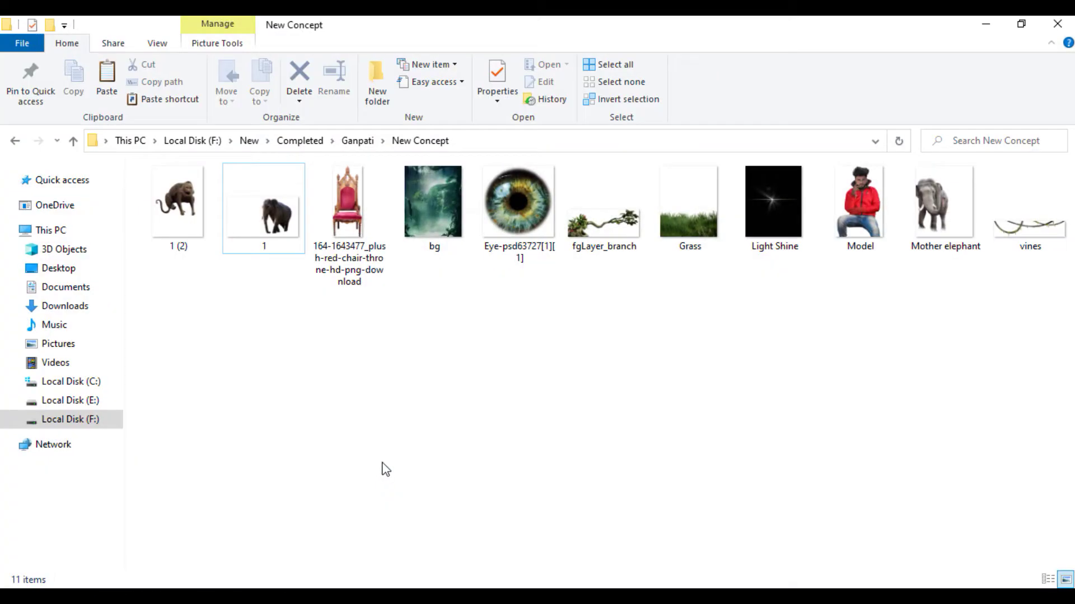
drag(945, 208, 401, 79)
right_click(964, 179)
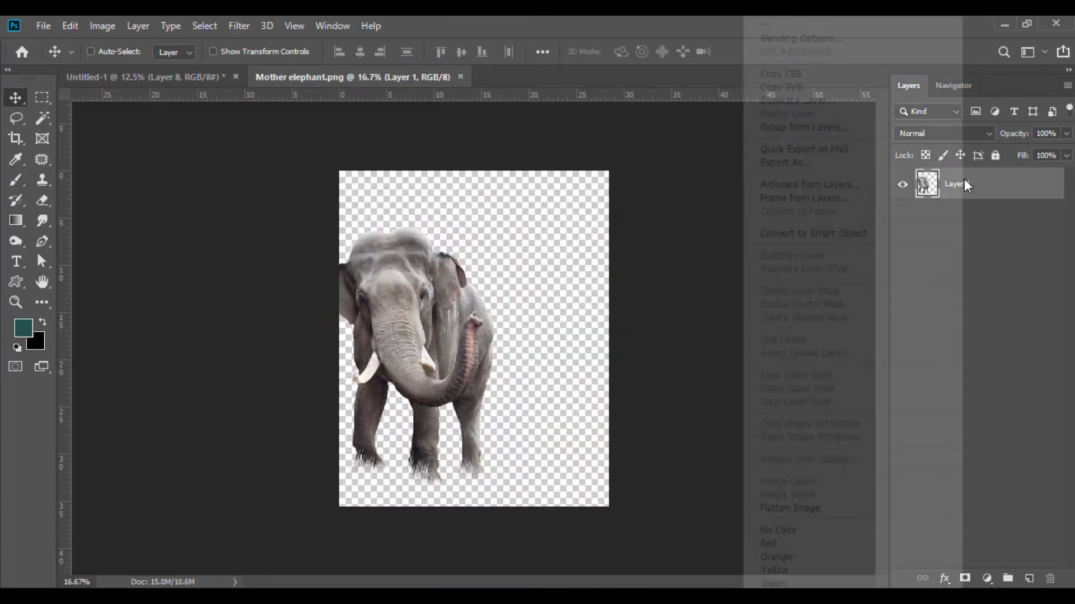
click(827, 233)
drag(372, 286, 383, 417)
Scale the second elephant to 20% and place it in the grass at the canvas's left edge beside the throne
click(72, 32)
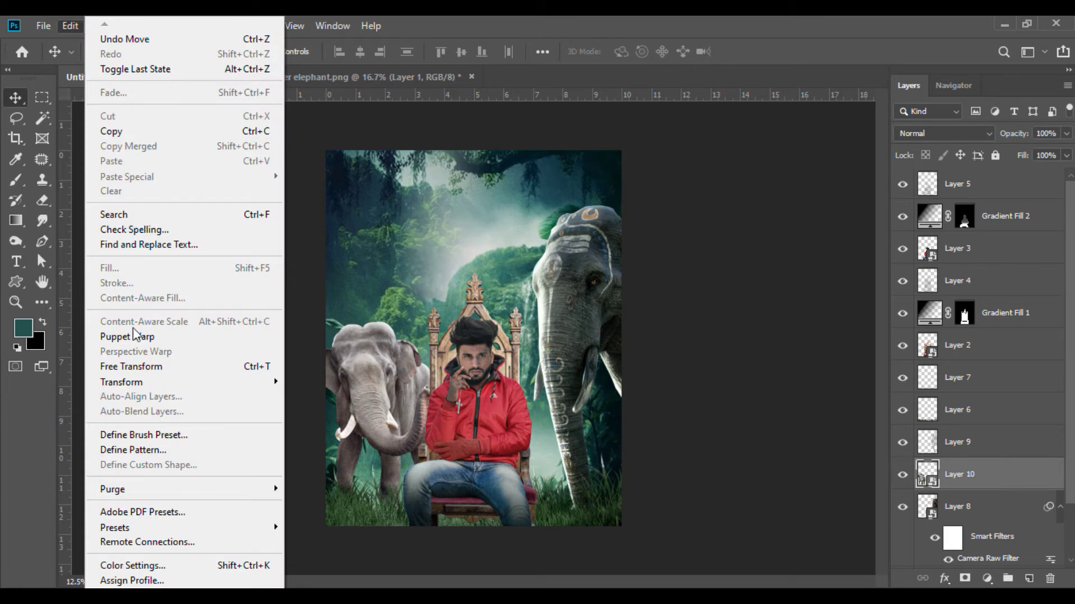
click(144, 365)
click(353, 56)
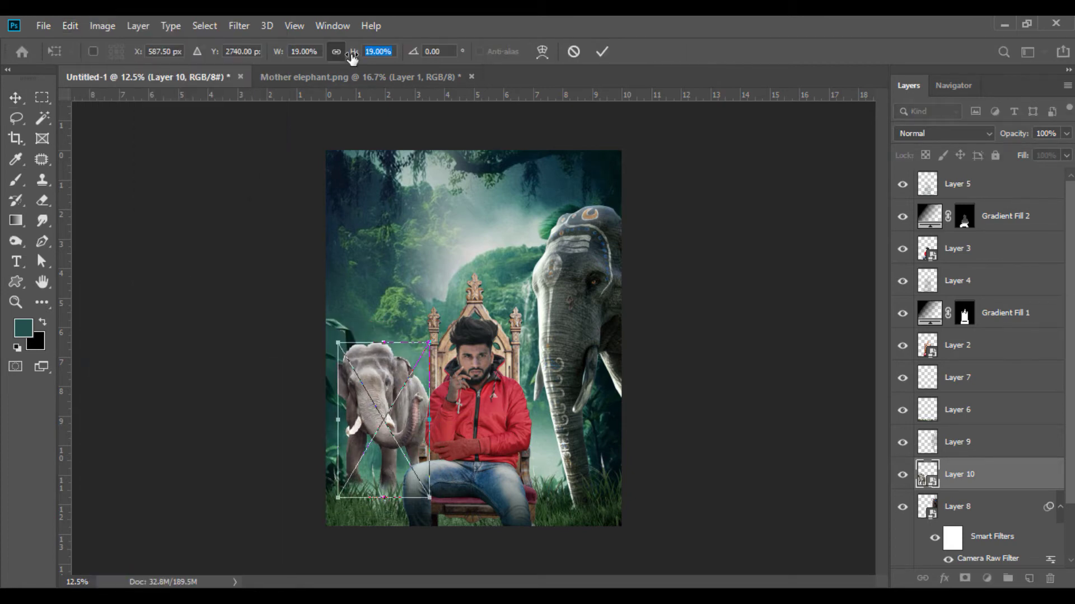
drag(372, 361, 363, 377)
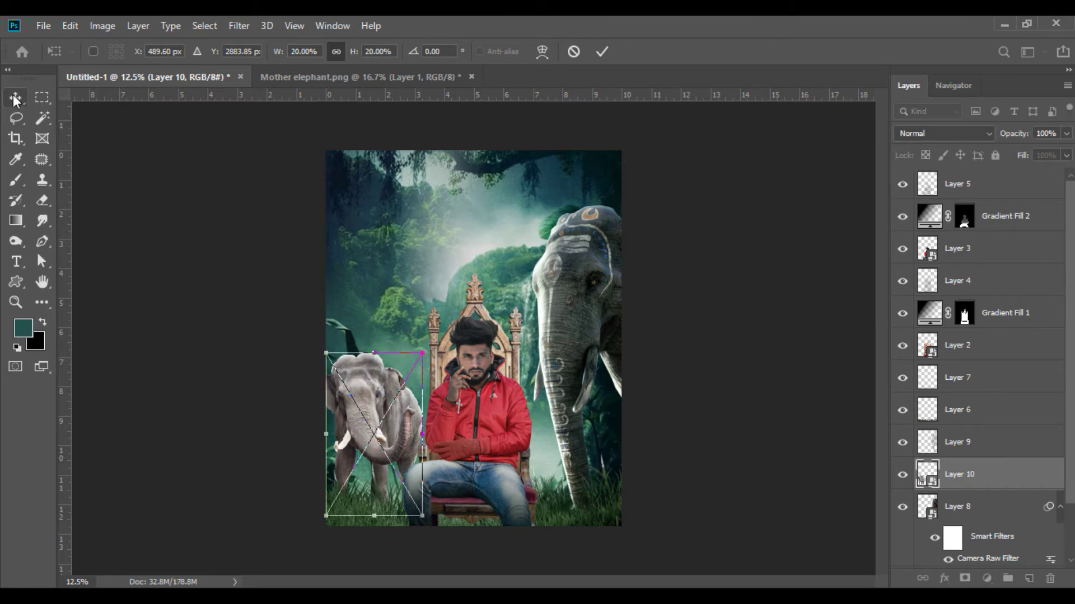
click(15, 97)
Brush dark teal at 20% opacity on a new layer within the small elephant's outline selection, and deselect
ctrl+click(923, 475)
click(1029, 578)
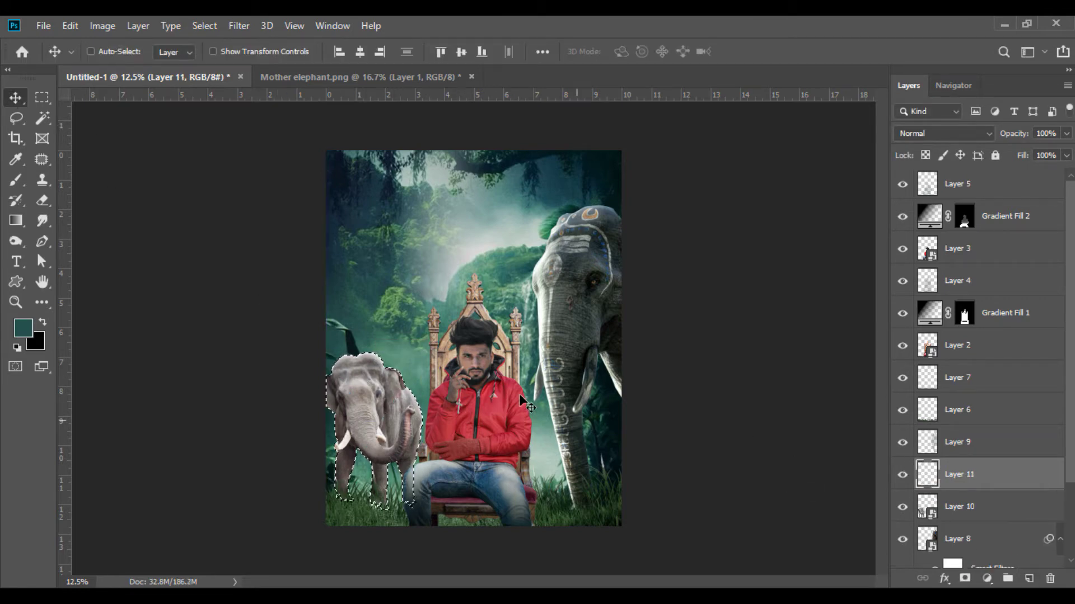
click(15, 180)
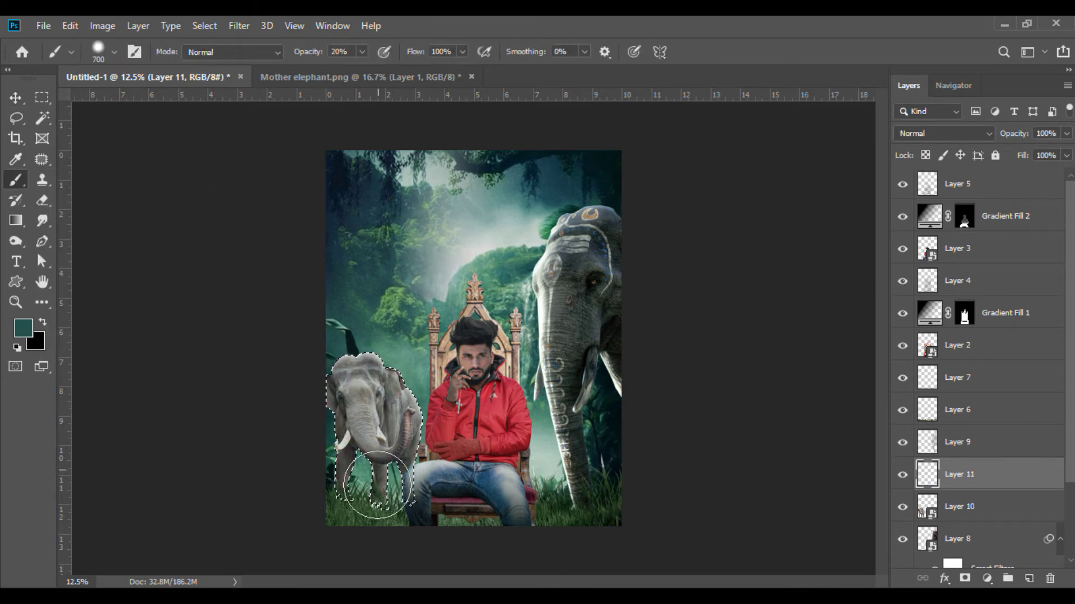
click(16, 99)
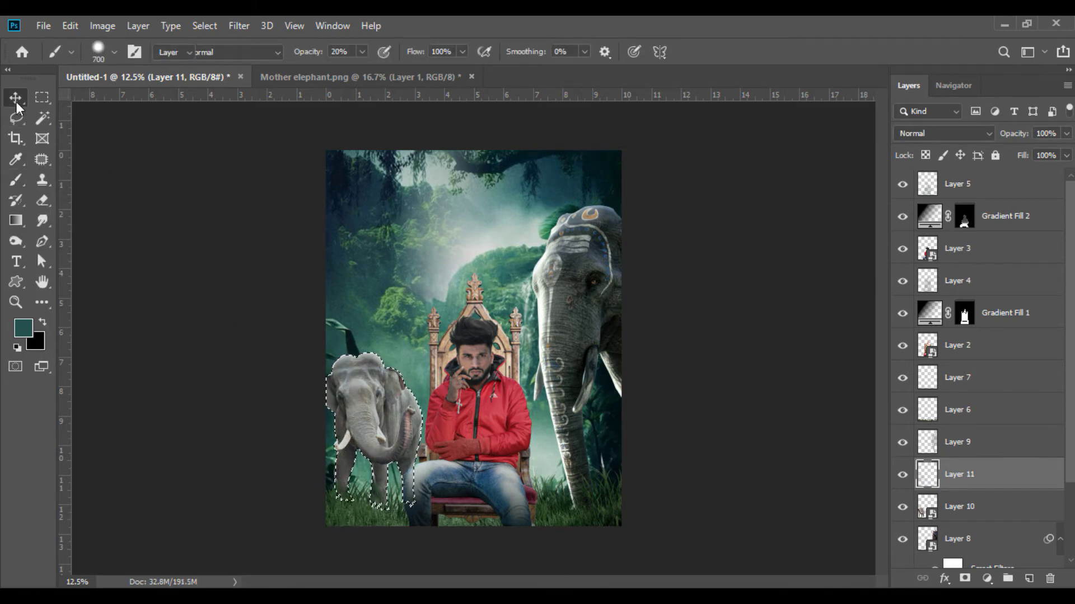
click(205, 26)
click(216, 53)
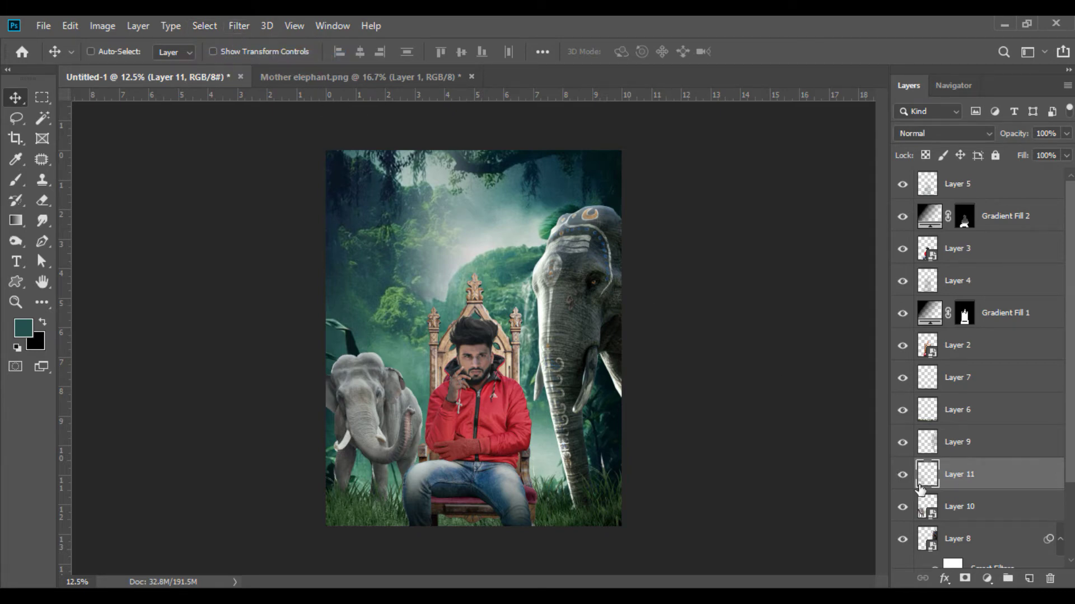
Apply a Camera Raw Filter to the small elephant layer with Exposure -0.15, Highlights -41, Shadows +11, Blacks -36 and Clarity +5
click(922, 504)
click(238, 27)
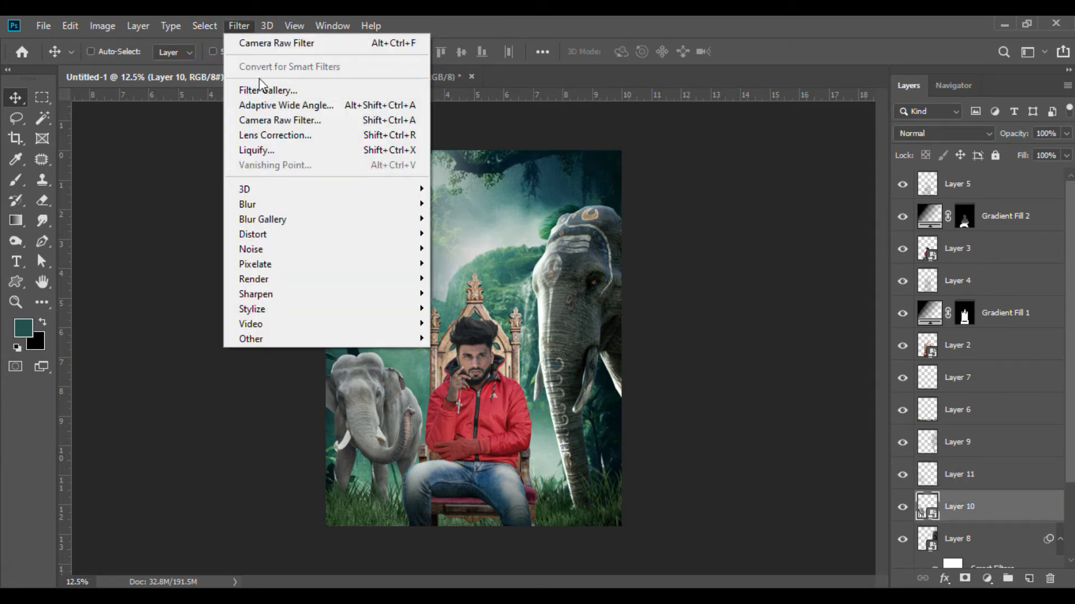
click(273, 121)
drag(799, 443, 808, 469)
drag(798, 515, 766, 513)
scroll(907, 511, down, 2)
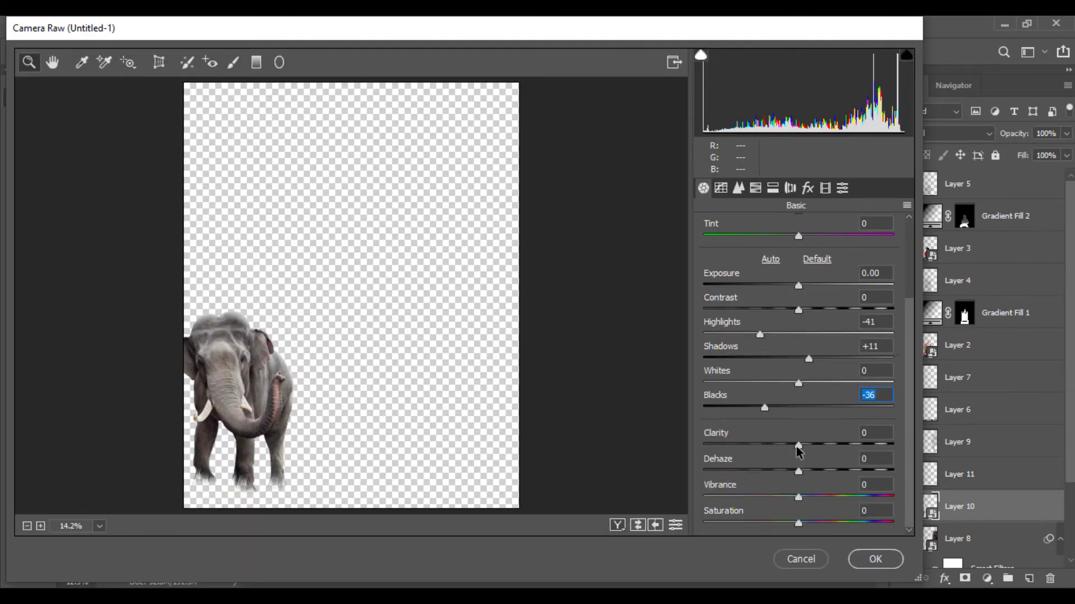
drag(798, 445, 803, 445)
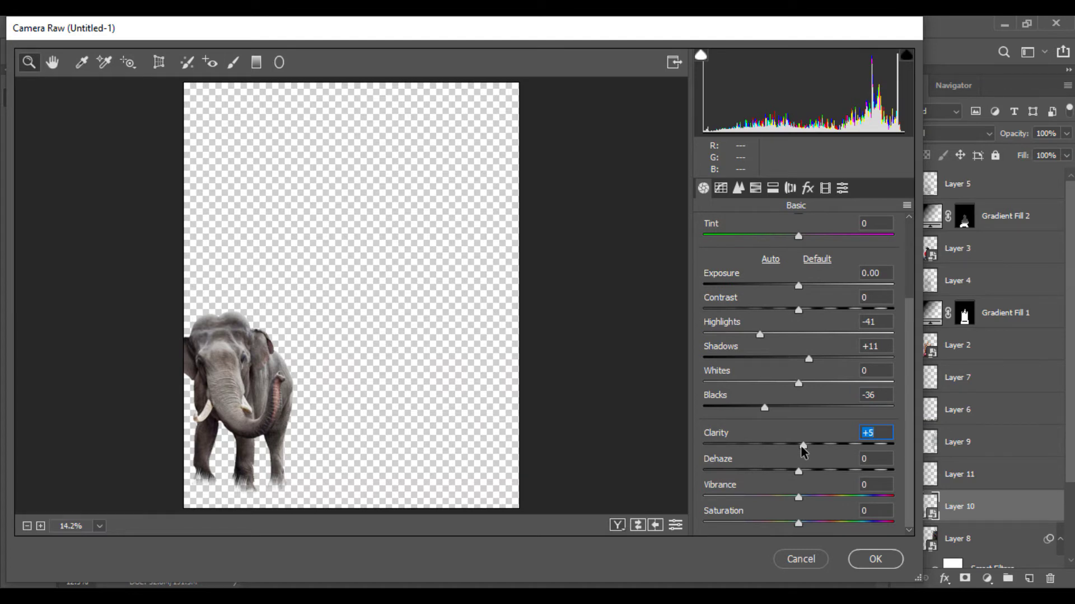
drag(799, 288, 796, 290)
click(871, 565)
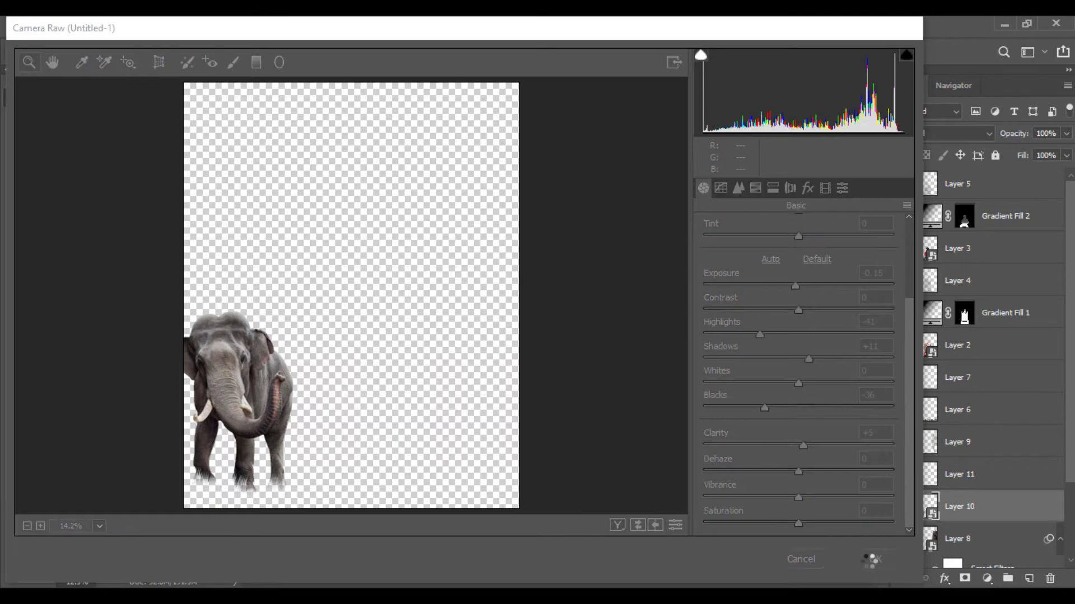
Close Mother elephant.png without saving, and bring the vines from vines.png into the composition as a smart object
click(472, 77)
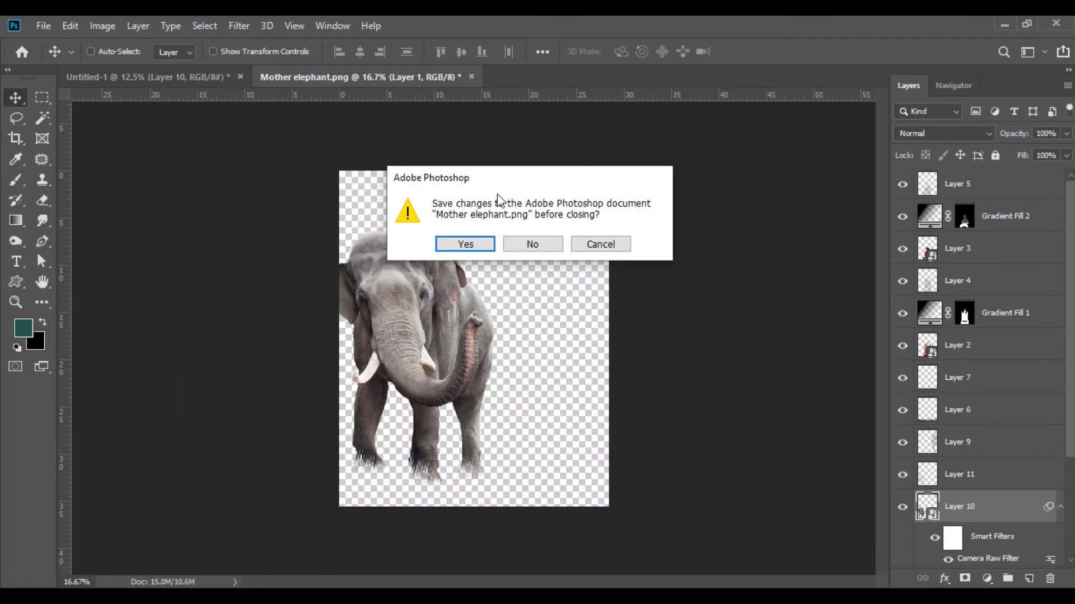
click(519, 237)
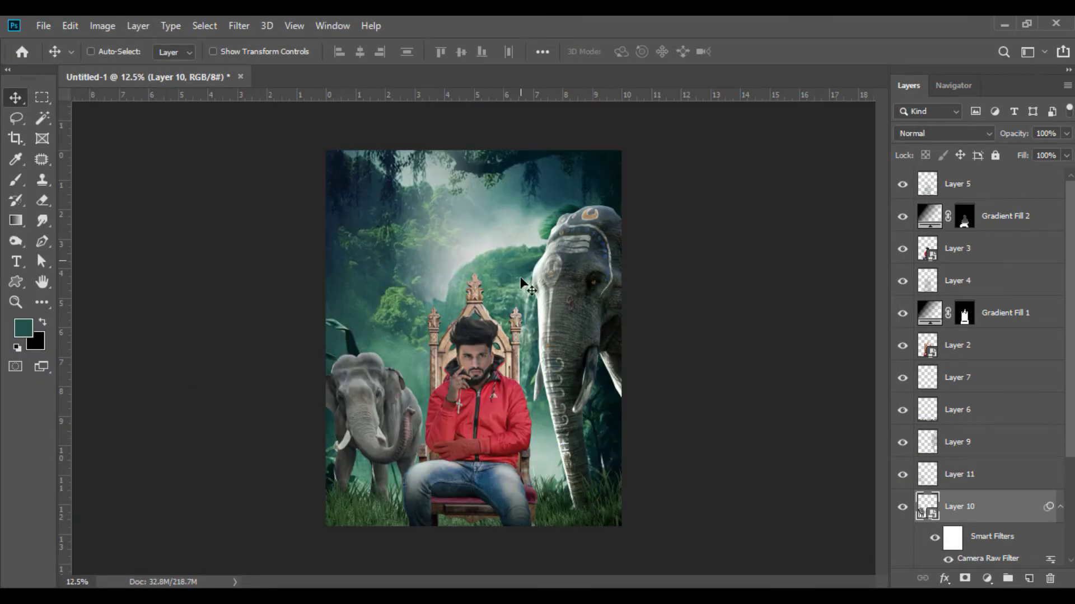
key(alt+Tab)
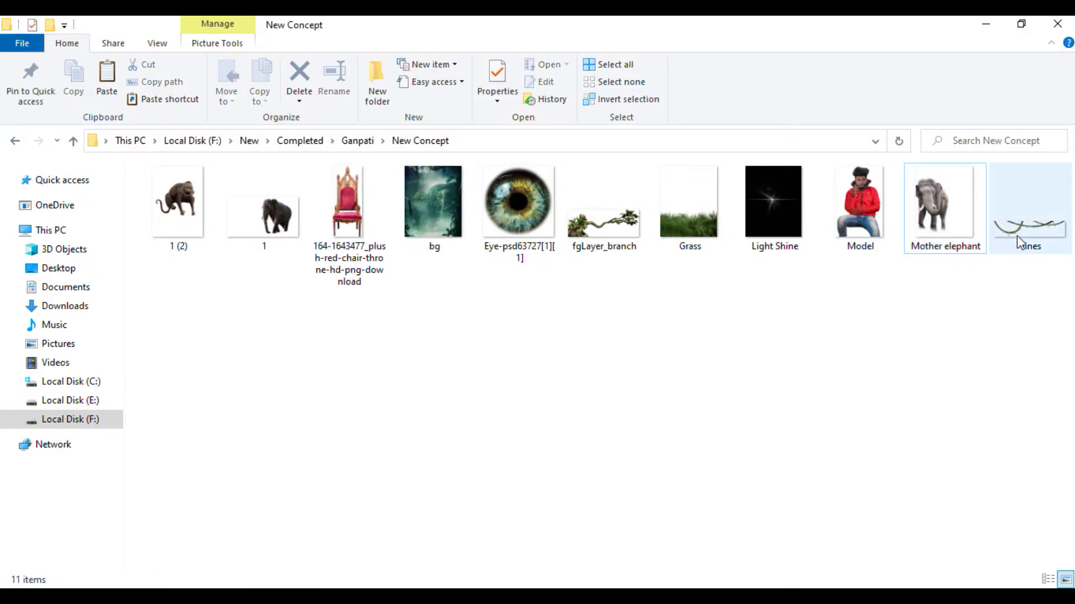
drag(1025, 235, 389, 84)
right_click(954, 178)
click(812, 233)
drag(431, 218, 458, 210)
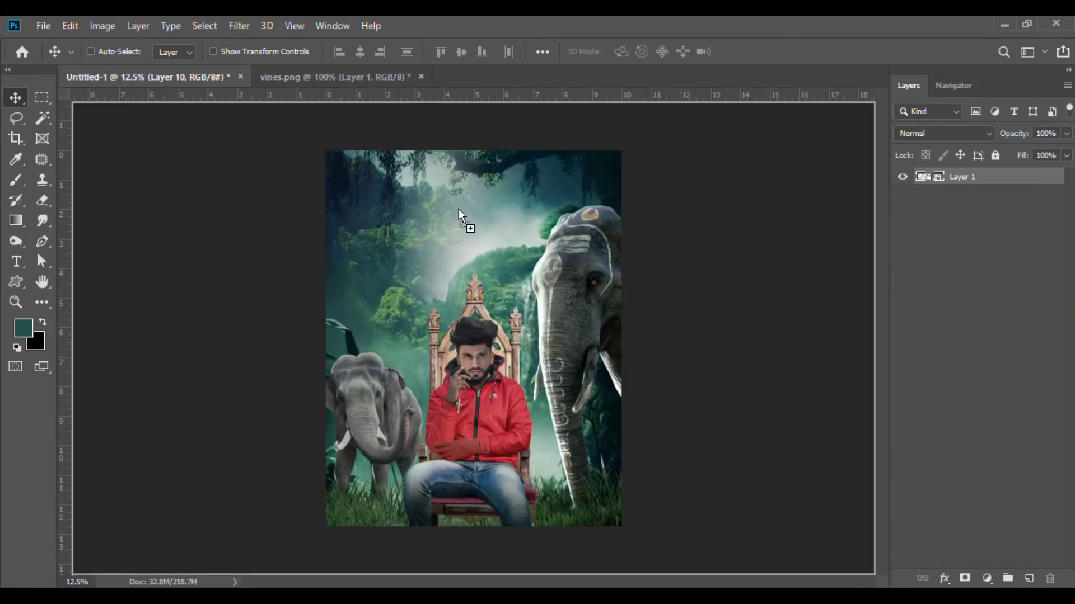
drag(552, 192, 551, 190)
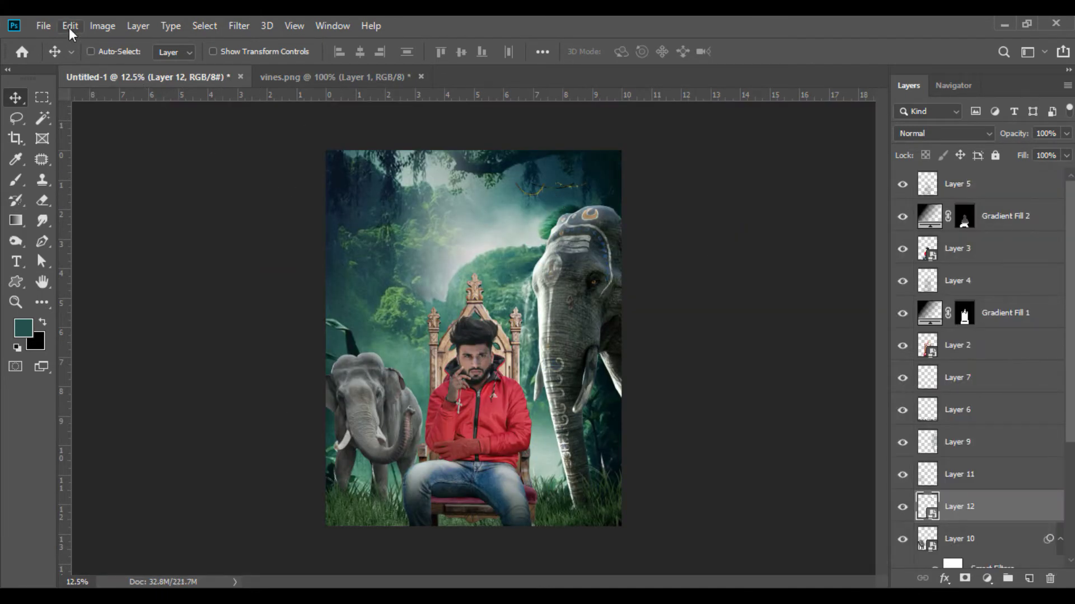
Scale the vines to 100% across the canvas's top edge, and close vines.png without saving
click(69, 26)
click(210, 364)
click(336, 51)
drag(354, 52, 446, 66)
drag(424, 156, 383, 164)
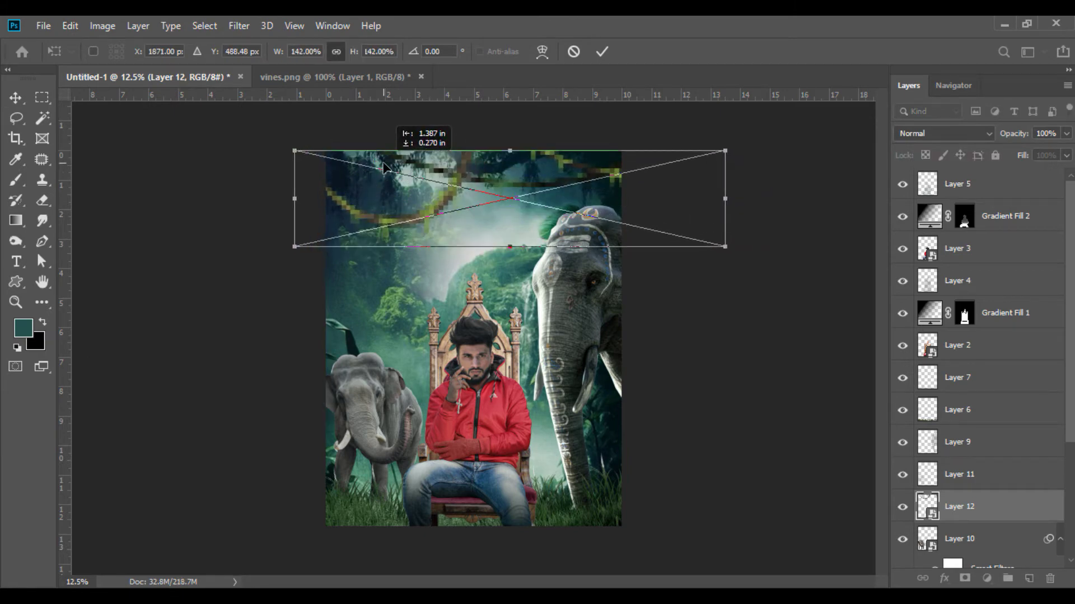
drag(348, 51, 321, 52)
drag(452, 188, 439, 180)
drag(352, 54, 351, 54)
drag(427, 186, 424, 184)
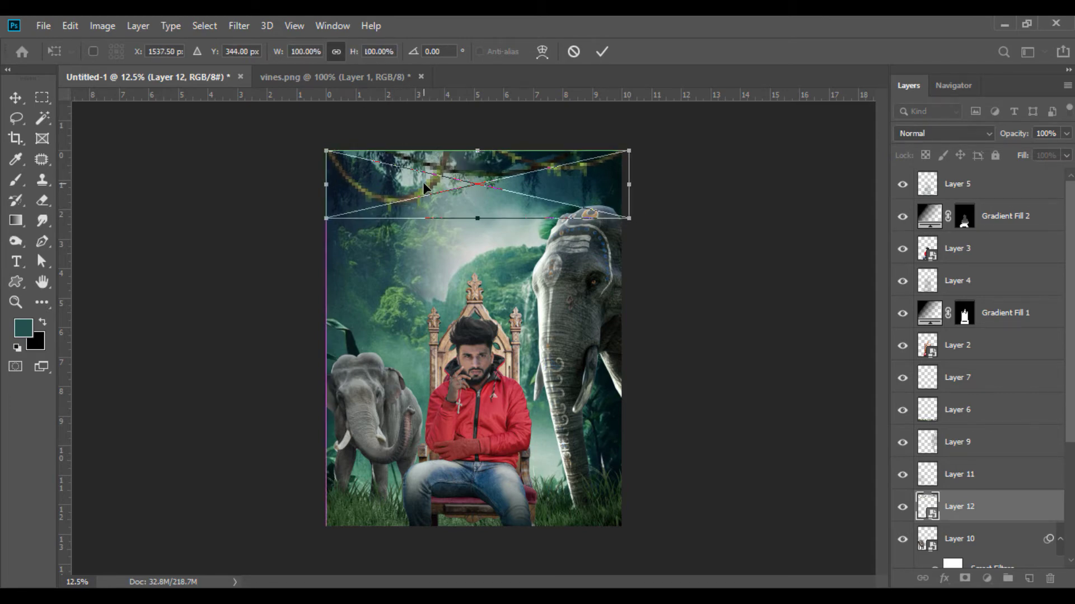
click(20, 99)
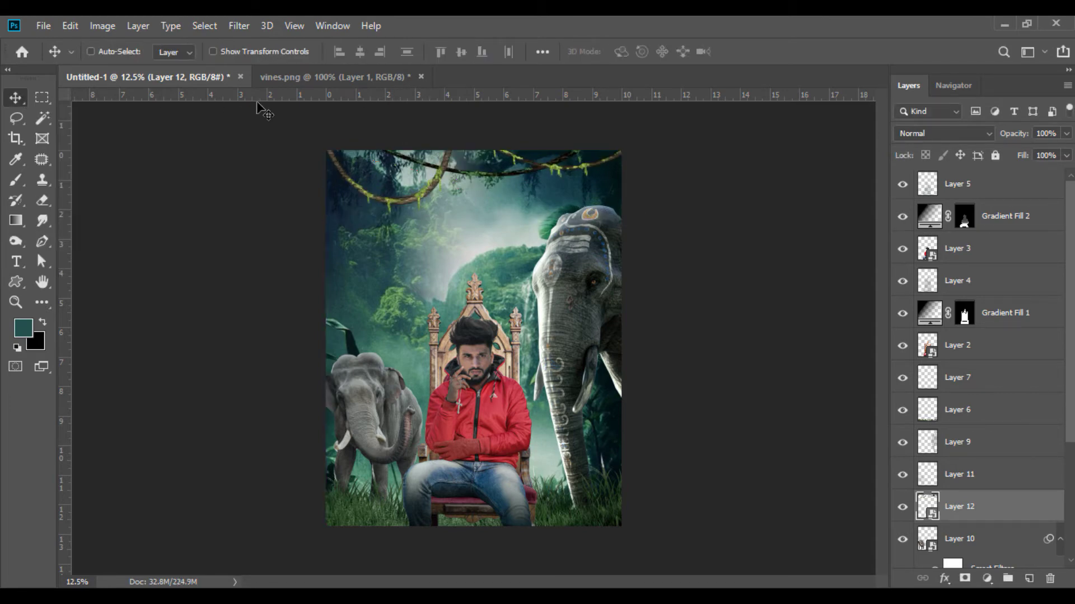
click(421, 77)
click(529, 244)
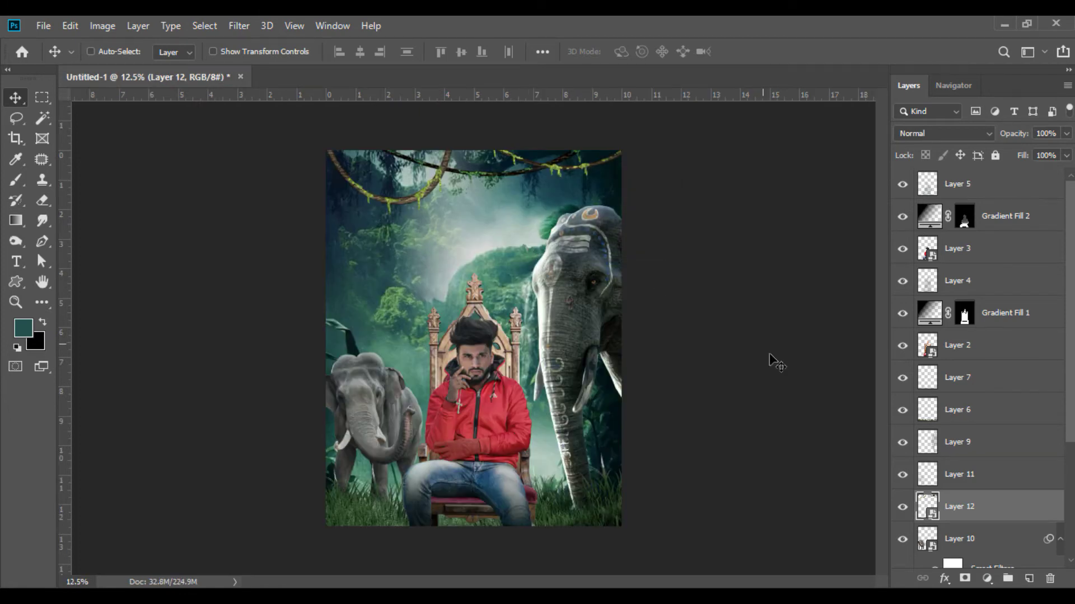
Merge all visible layers and duplicate the resulting Background layer
right_click(950, 510)
click(781, 499)
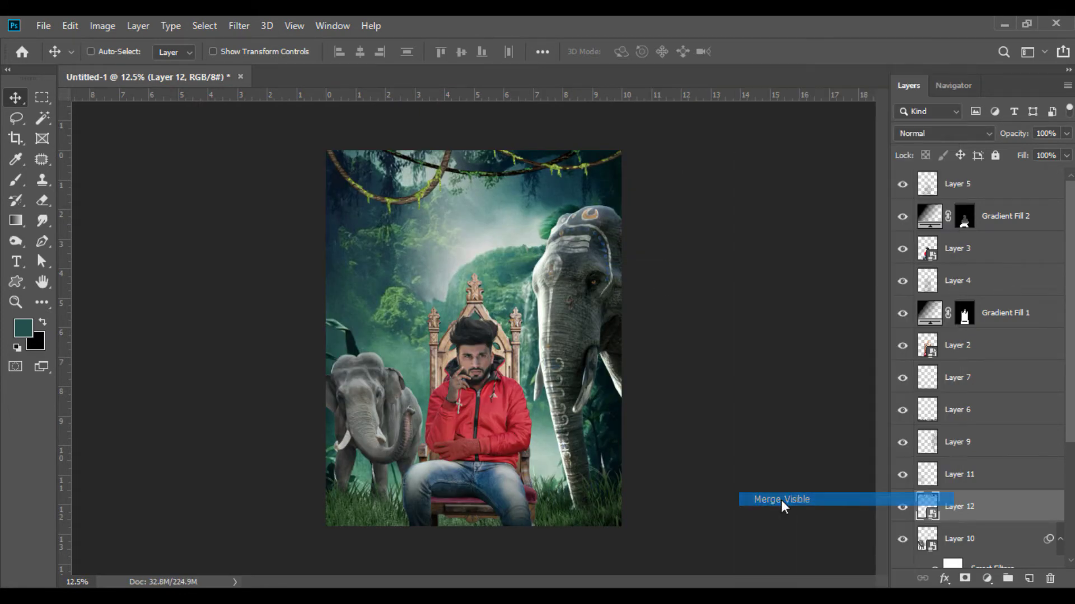
drag(967, 177, 1028, 578)
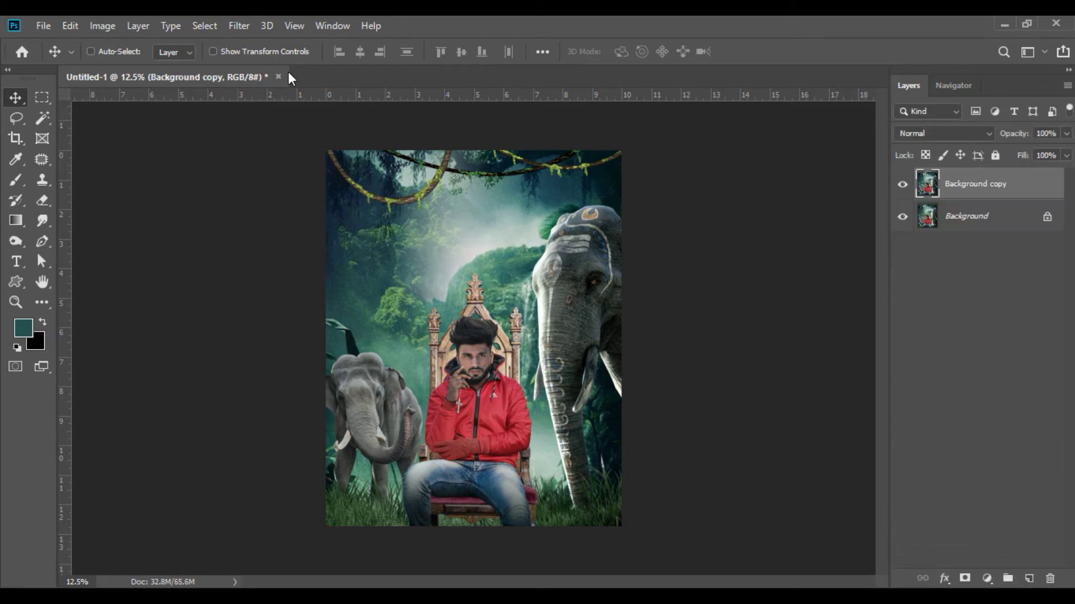
Start a Camera Raw Filter on the Background copy layer with Auto tone, then set Exposure 0.00, Shadows +20 and Whites +13
click(240, 27)
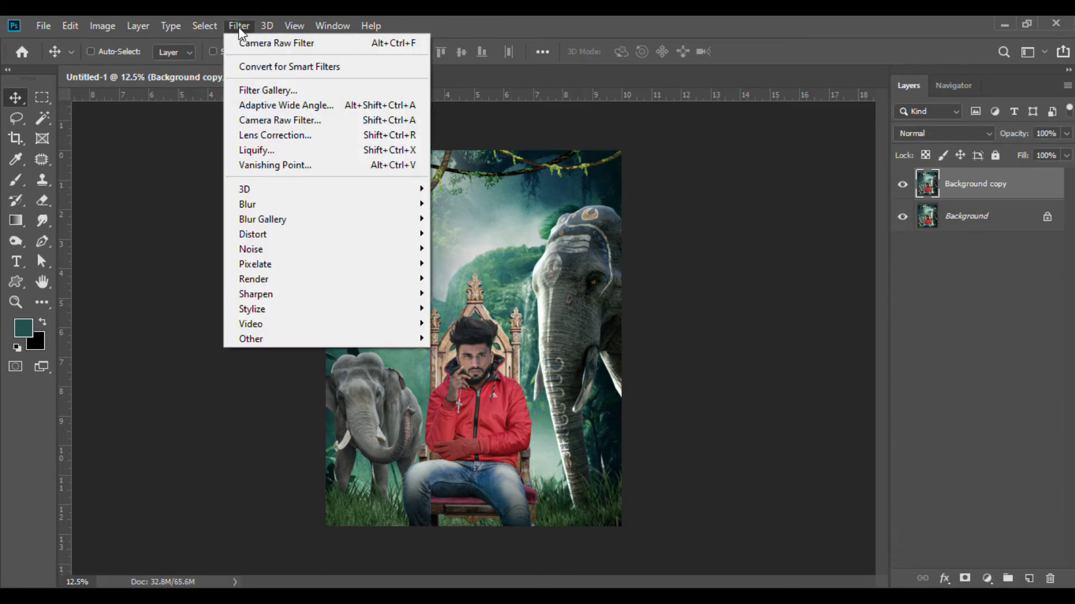
click(287, 121)
click(770, 368)
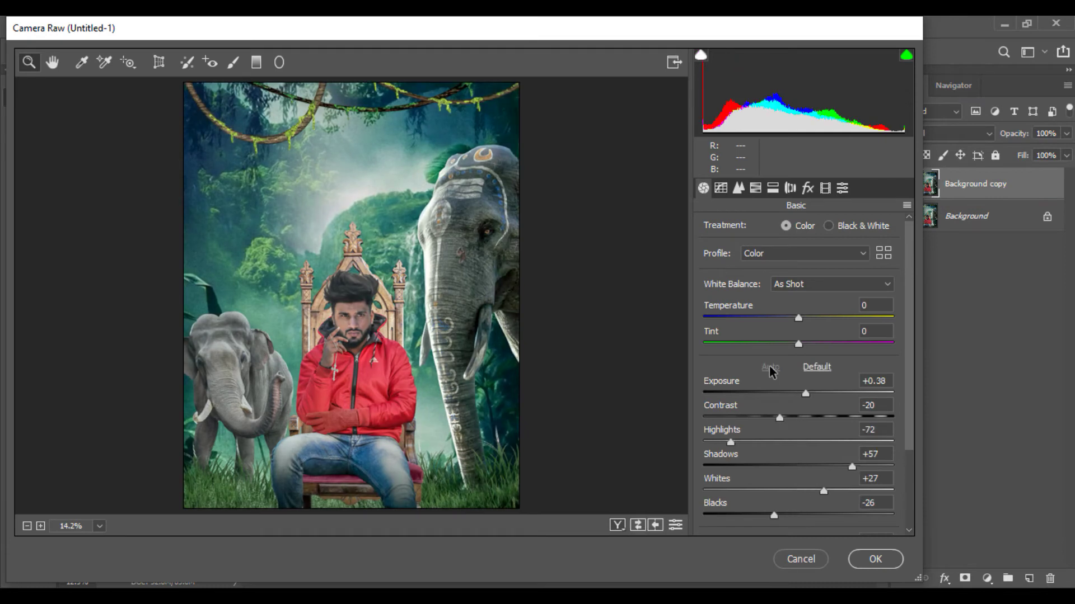
click(804, 393)
drag(805, 395, 799, 395)
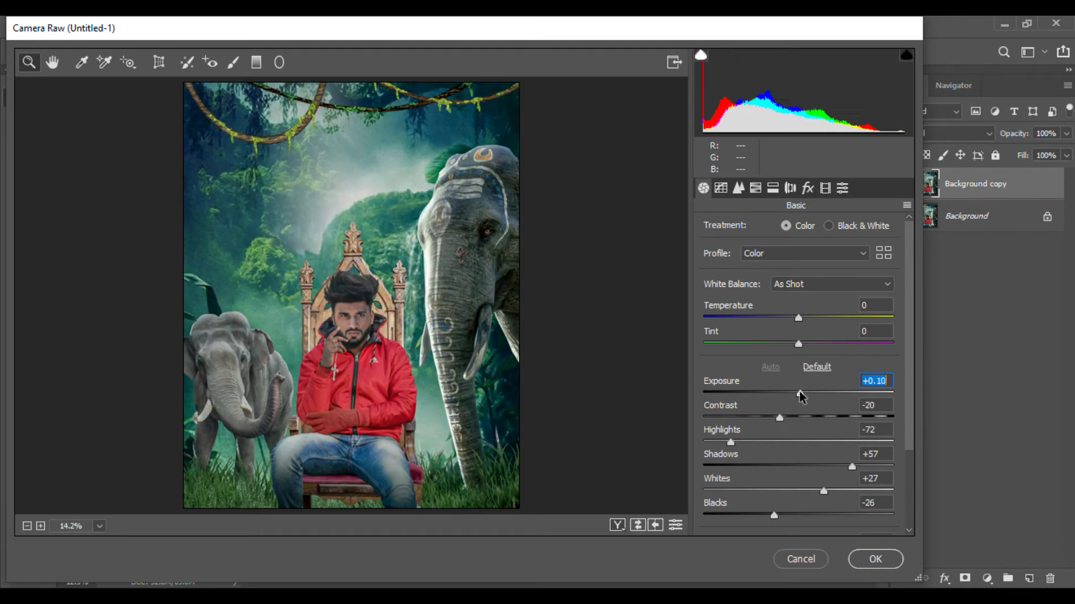
drag(852, 473, 818, 470)
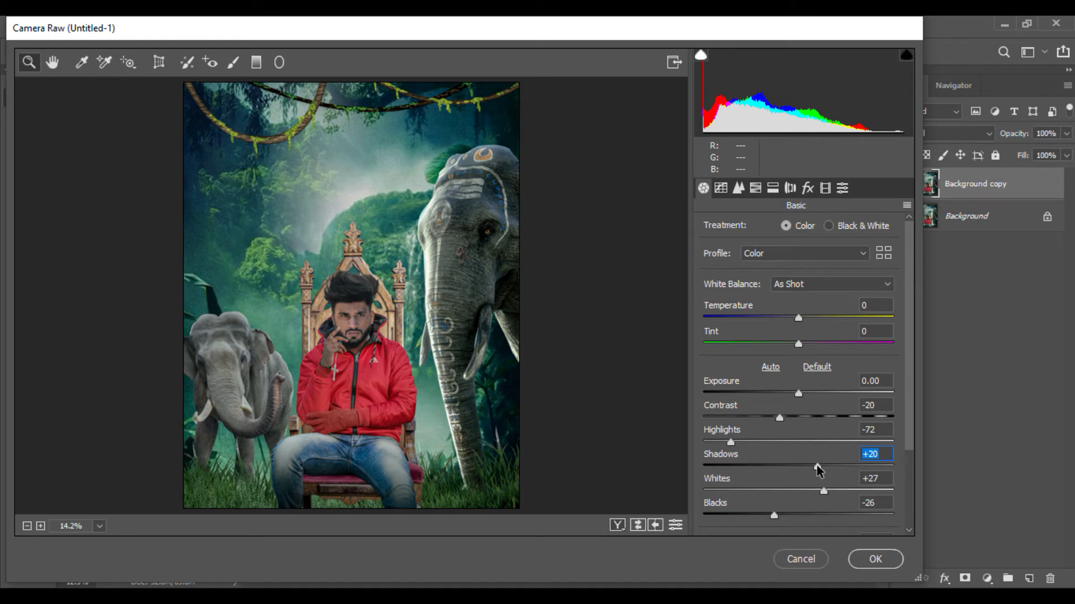
drag(823, 490, 811, 492)
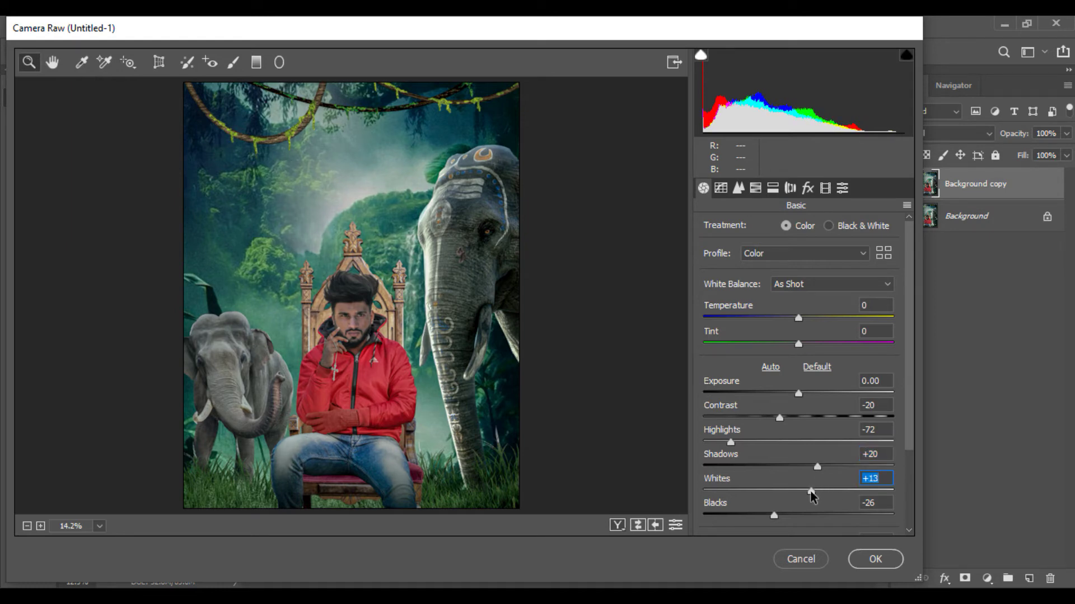
Set the Camera Raw Blacks to -37, Highlights to -77, Contrast to +7 and Clarity to +14
drag(774, 516, 763, 515)
drag(730, 442, 717, 443)
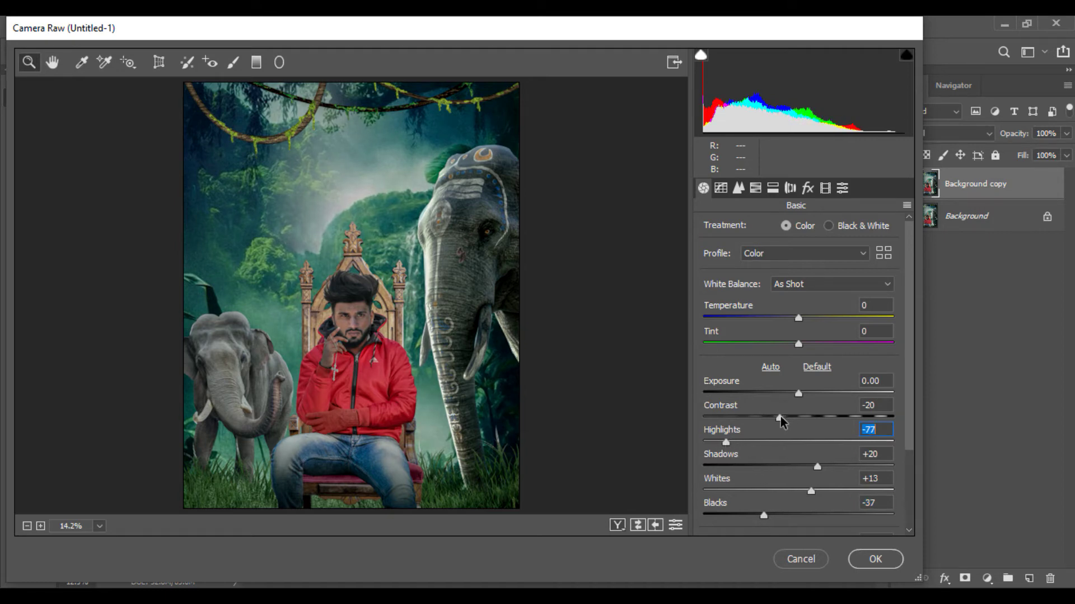
drag(780, 419, 802, 418)
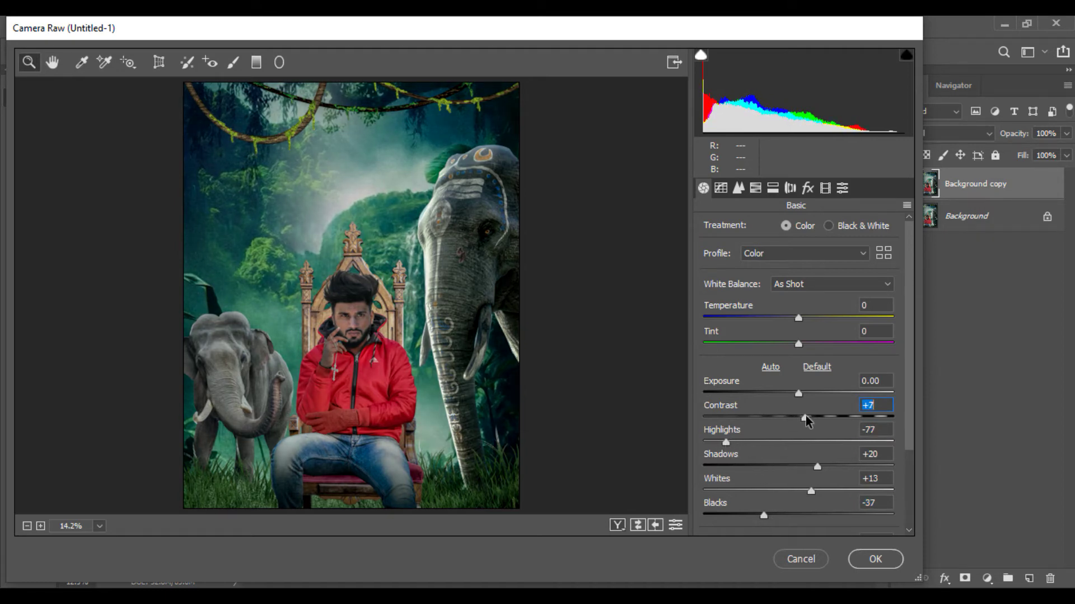
scroll(784, 441, down, 3)
drag(801, 451, 813, 452)
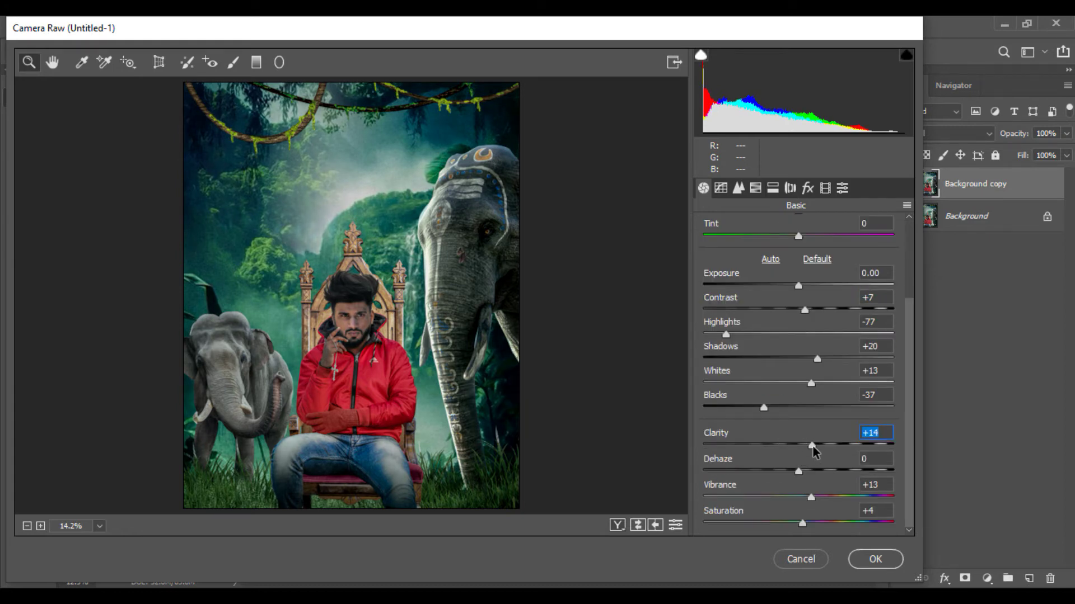
Add a Highlight Priority post-crop vignette with Amount -15 and apply the Camera Raw Filter
click(807, 188)
drag(803, 395, 778, 395)
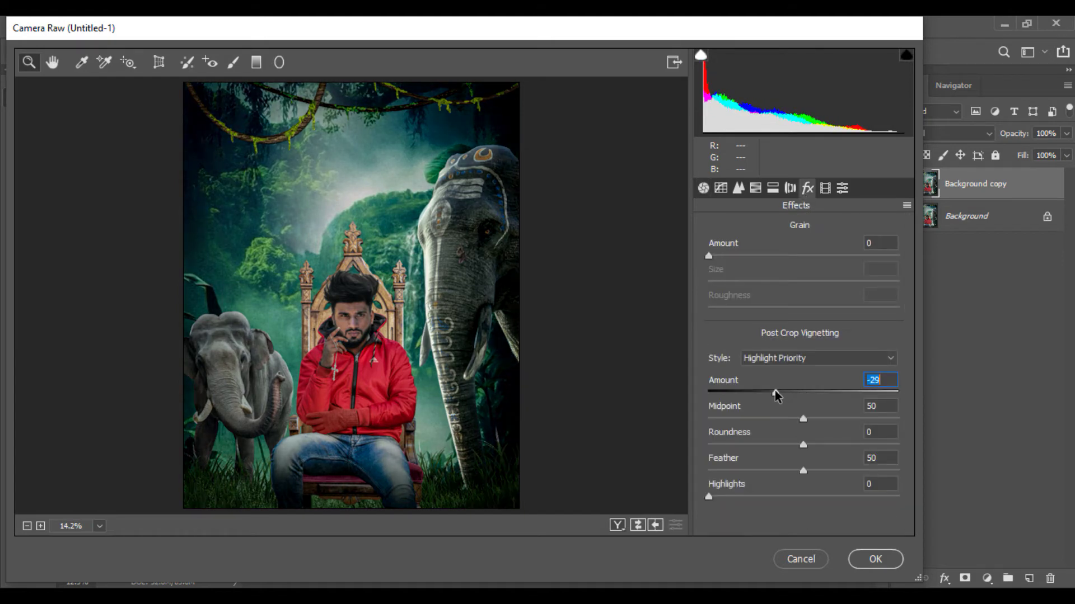
drag(776, 395, 784, 397)
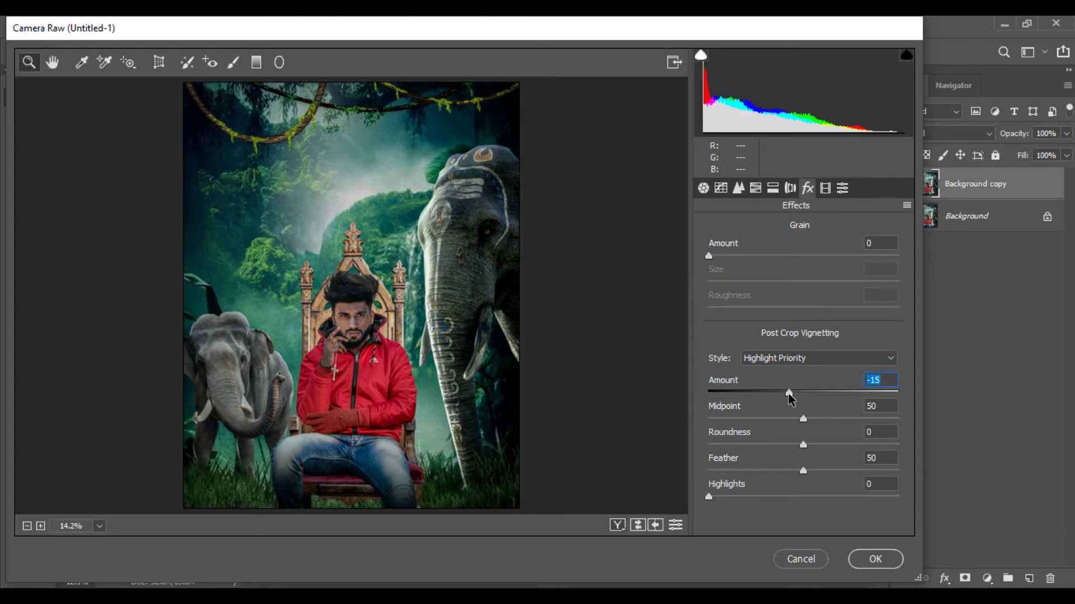
click(875, 560)
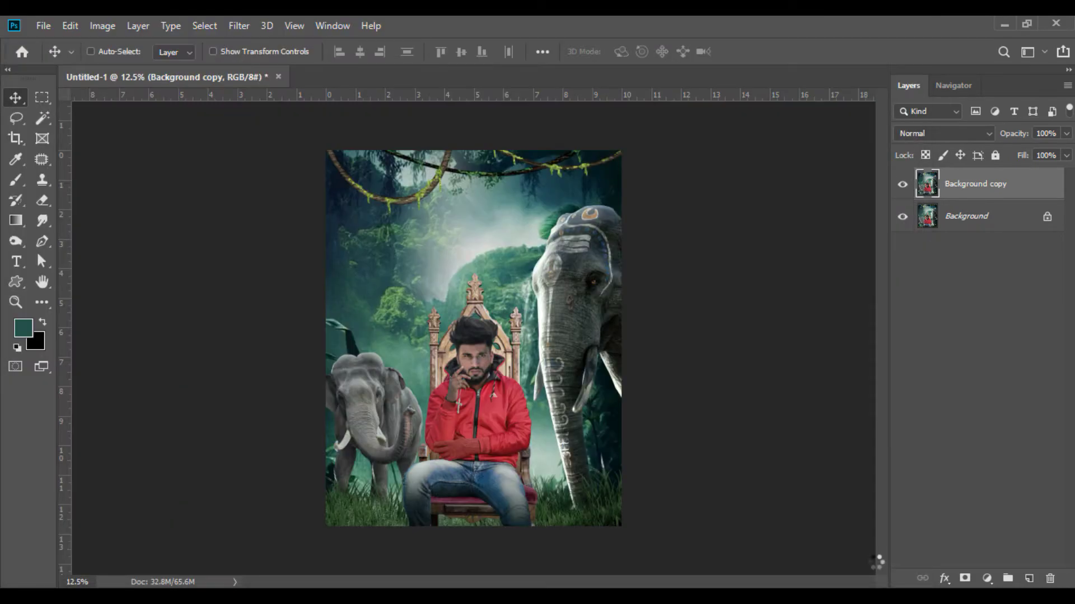
Add a new layer above Background copy, set its blend mode to Overlay and fill it with 50% Gray
key(ctrl+plus)
key(ctrl+plus)
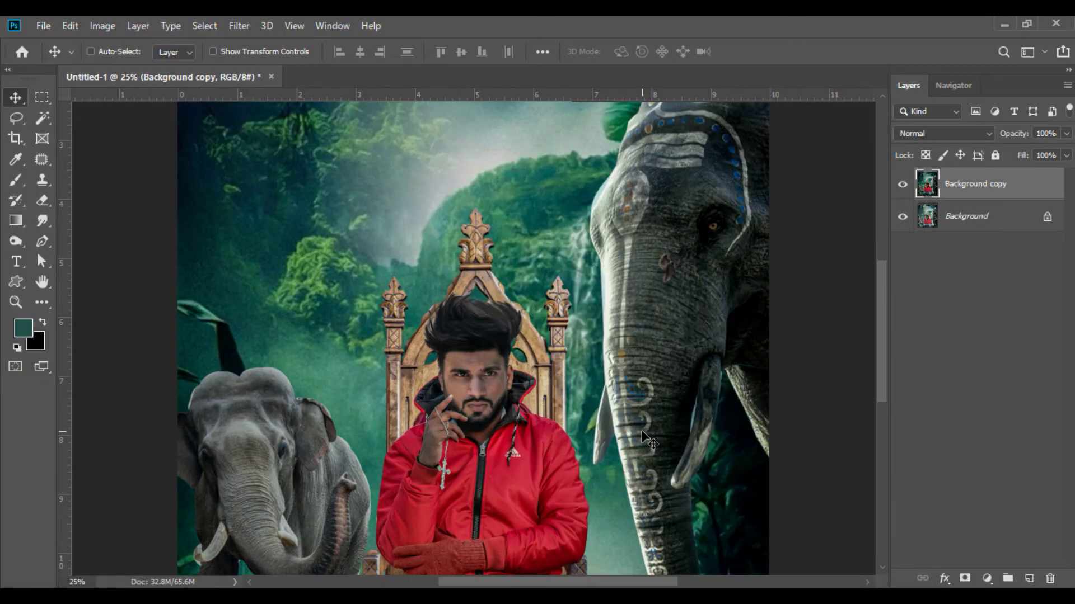
drag(879, 351, 893, 409)
click(1028, 579)
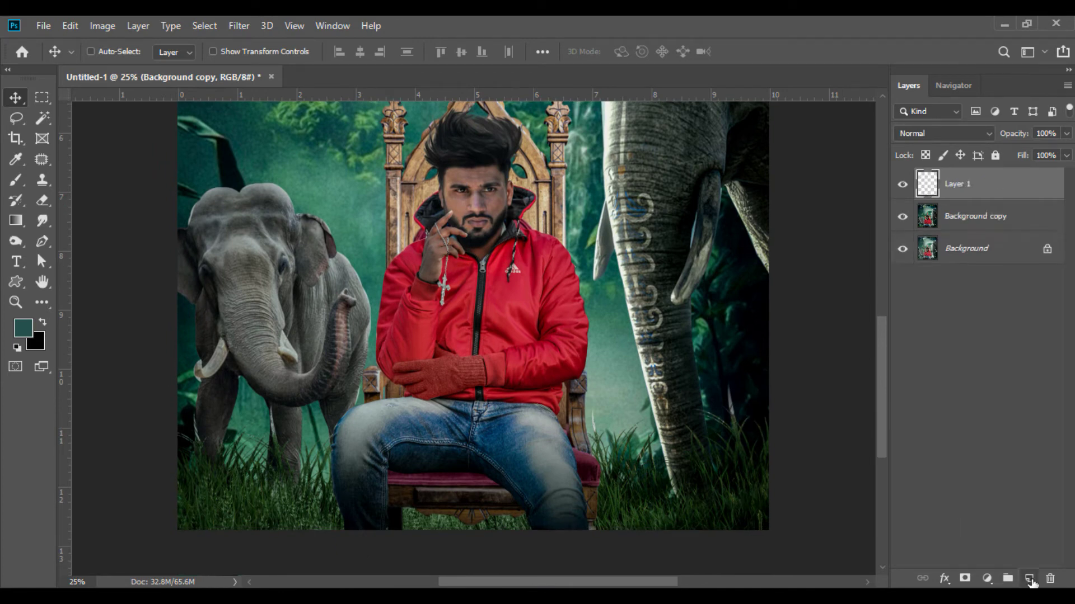
click(921, 134)
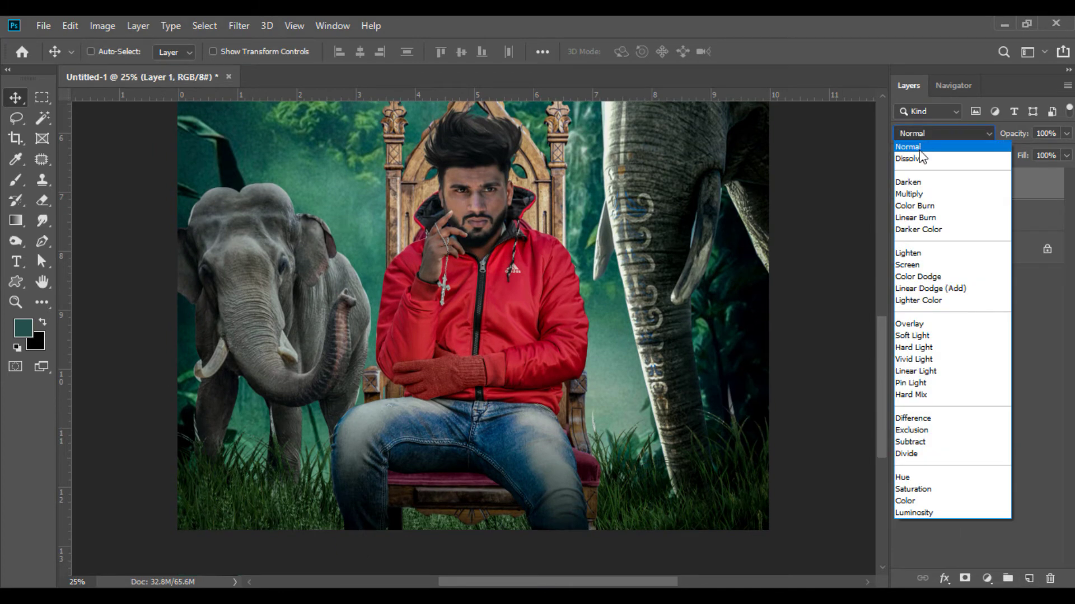
click(909, 325)
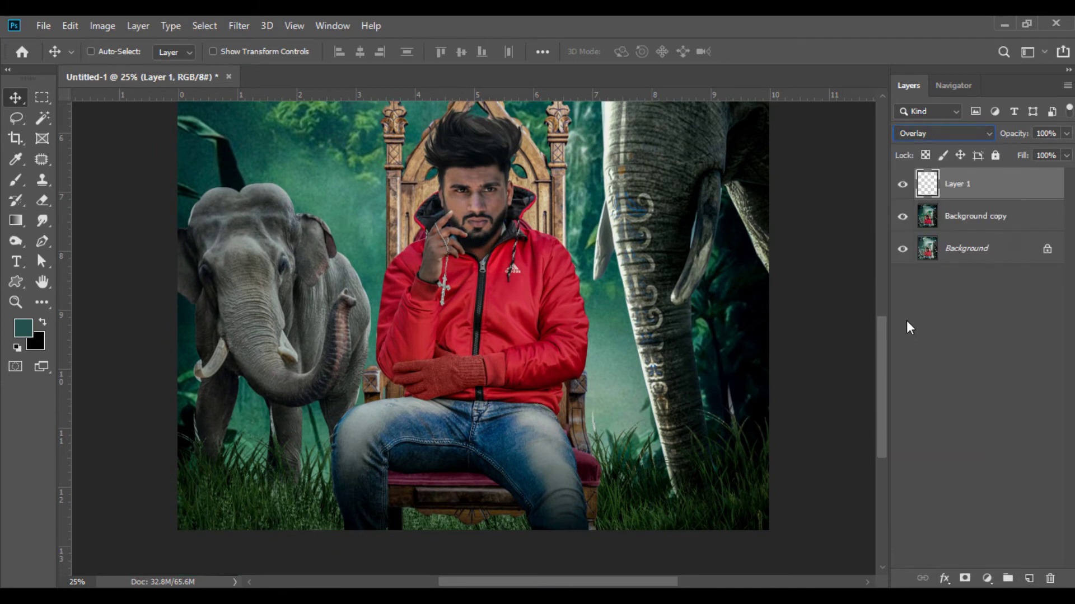
click(70, 25)
click(161, 271)
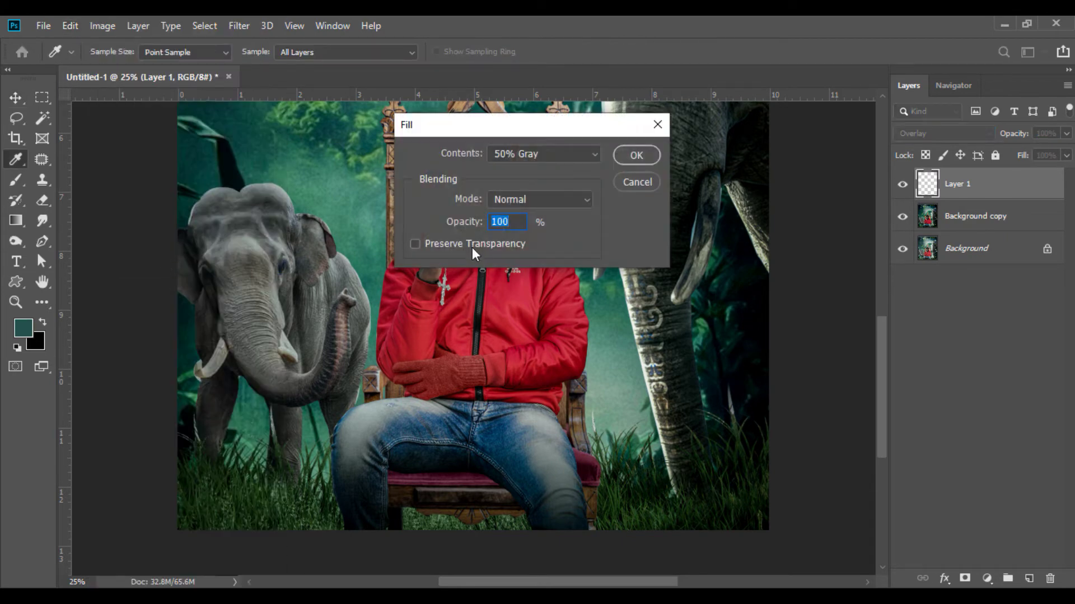
click(637, 156)
key(v)
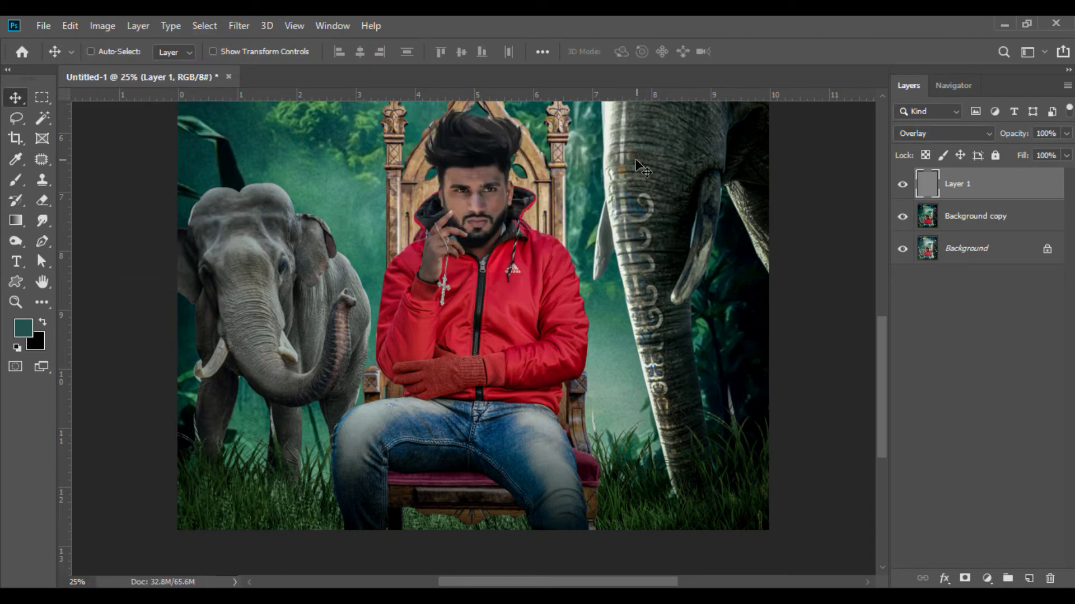
Darken the folds of the red jacket's lower front and bent forearm using the Burn tool, size 15, Midtones, 30% exposure
click(11, 239)
click(55, 258)
scroll(408, 327, up, 3)
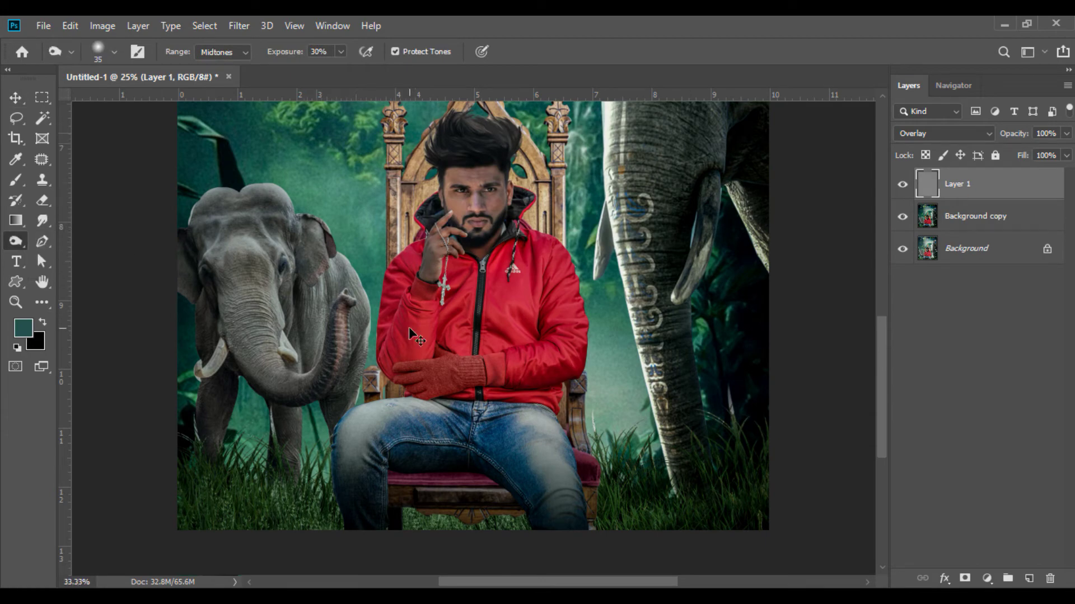
scroll(409, 327, up, 1)
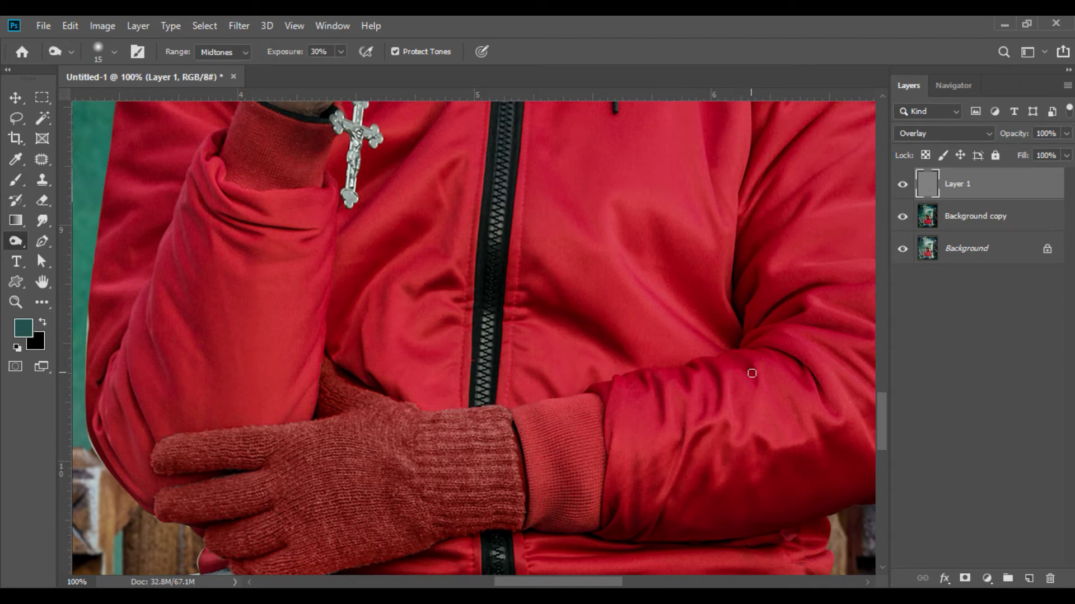
drag(610, 584, 637, 584)
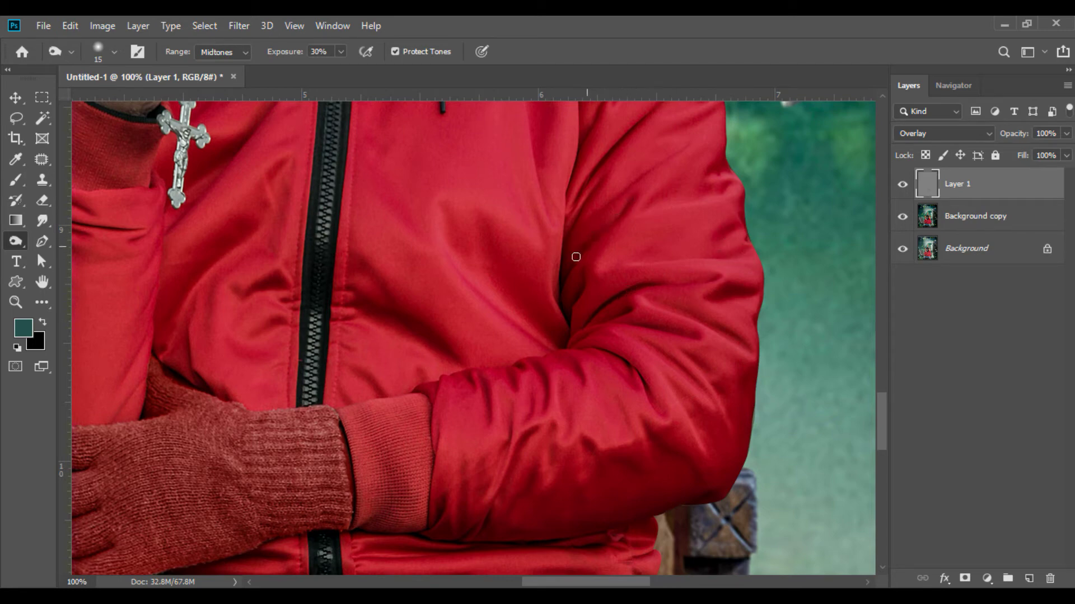
Burn the fold shadows across the jacket's chest, collar area and the shoulder beside the large elephant
scroll(725, 186, up, 5)
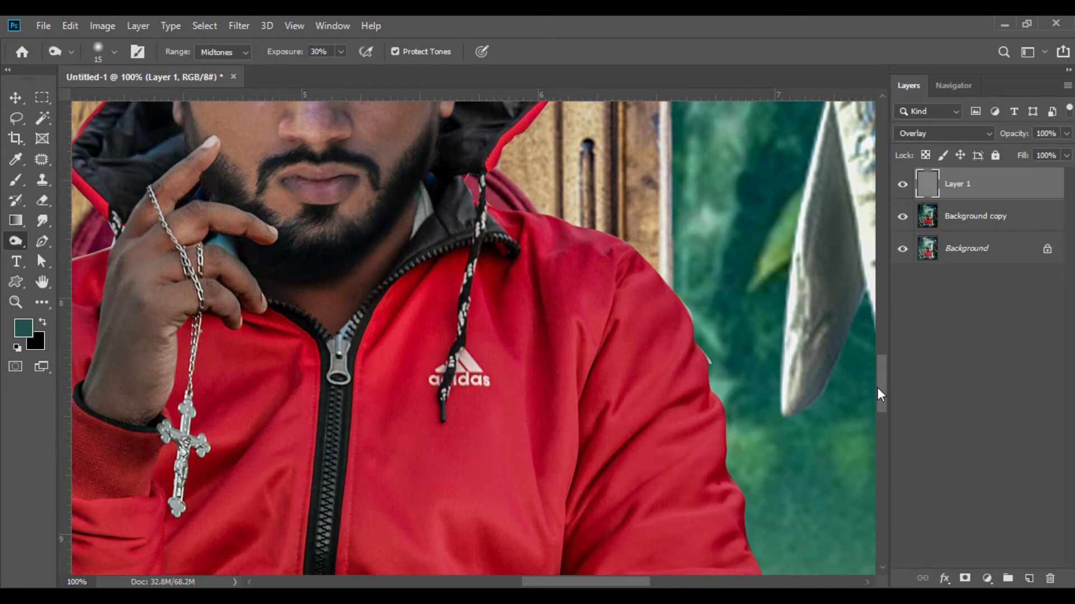
scroll(588, 392, down, 3)
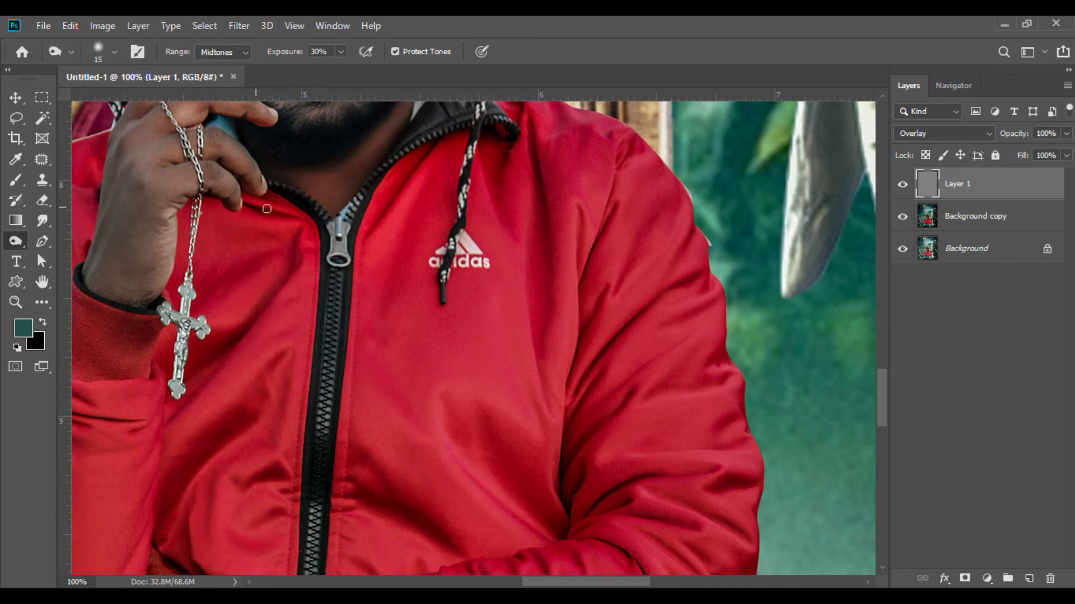
scroll(432, 221, up, 4)
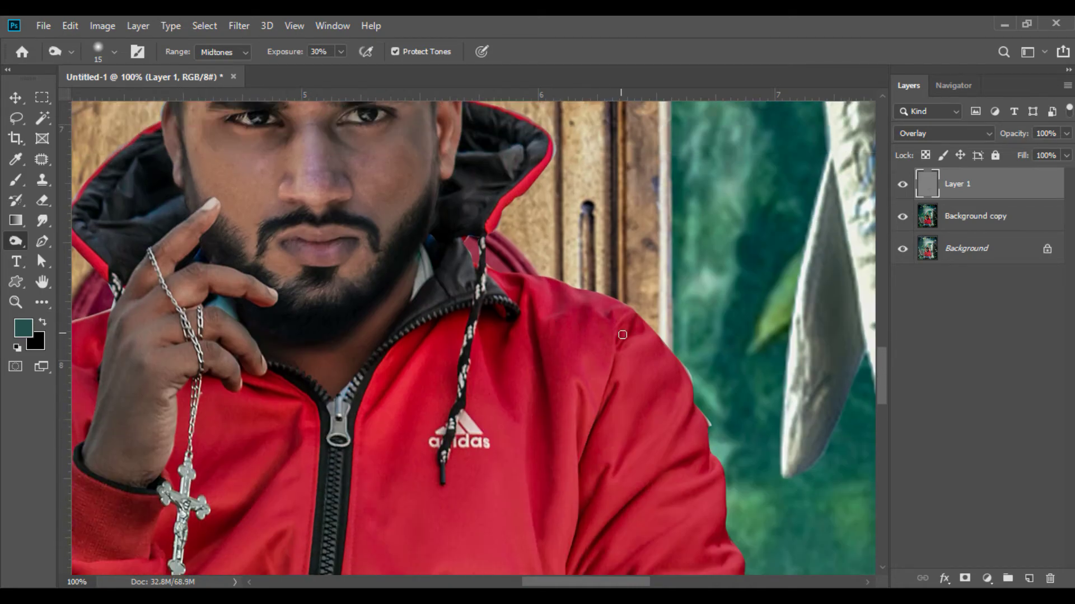
Burn the creases on the raised-arm sleeve beside the small elephant and along the jacket's waistband
drag(567, 582, 506, 582)
drag(883, 361, 883, 379)
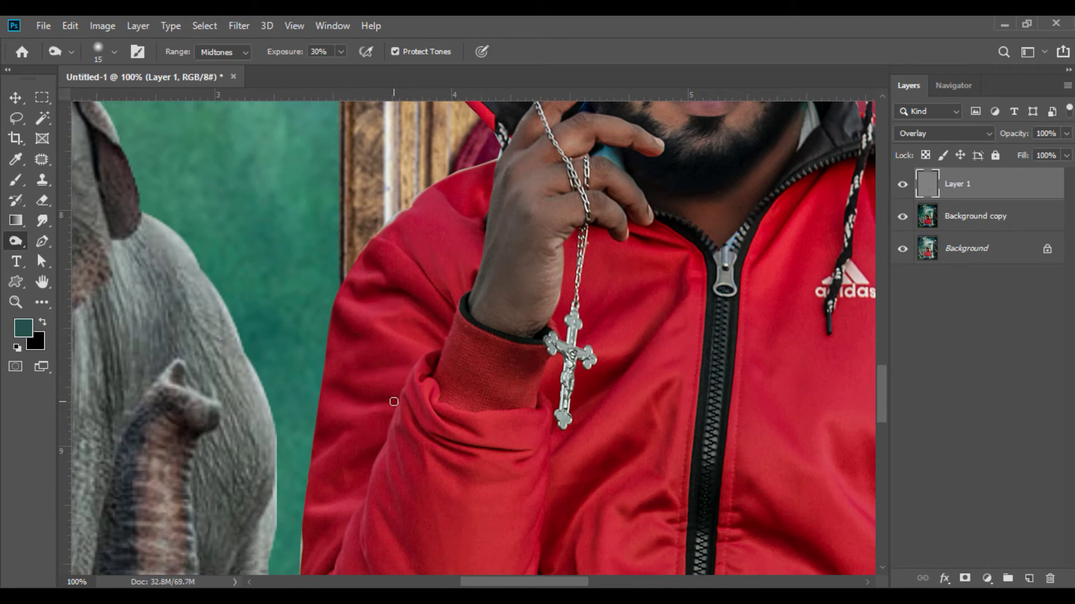
scroll(725, 367, down, 3)
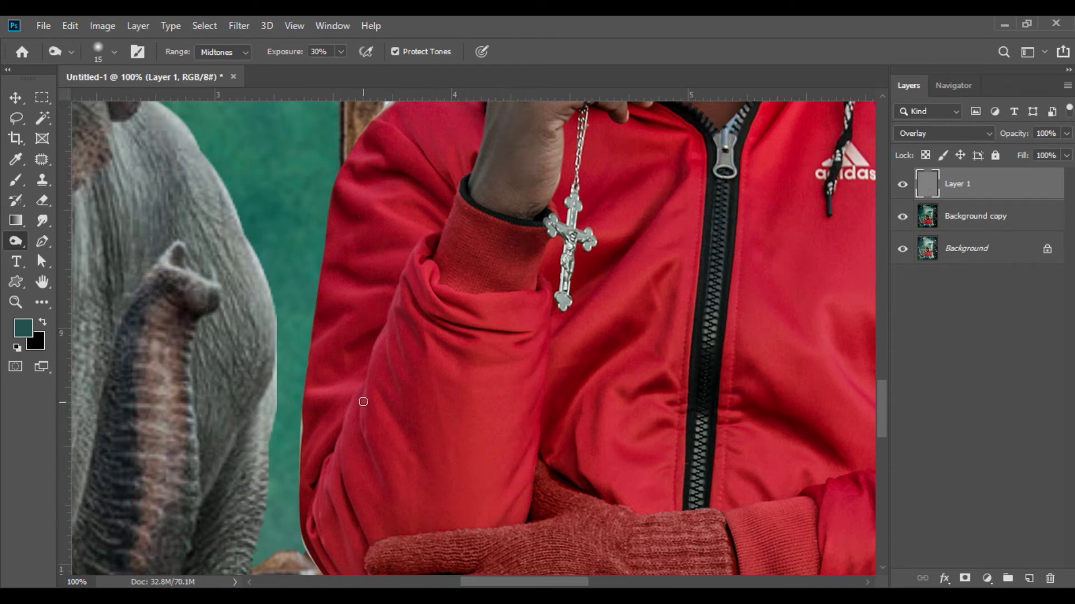
drag(882, 403, 885, 417)
drag(557, 582, 568, 582)
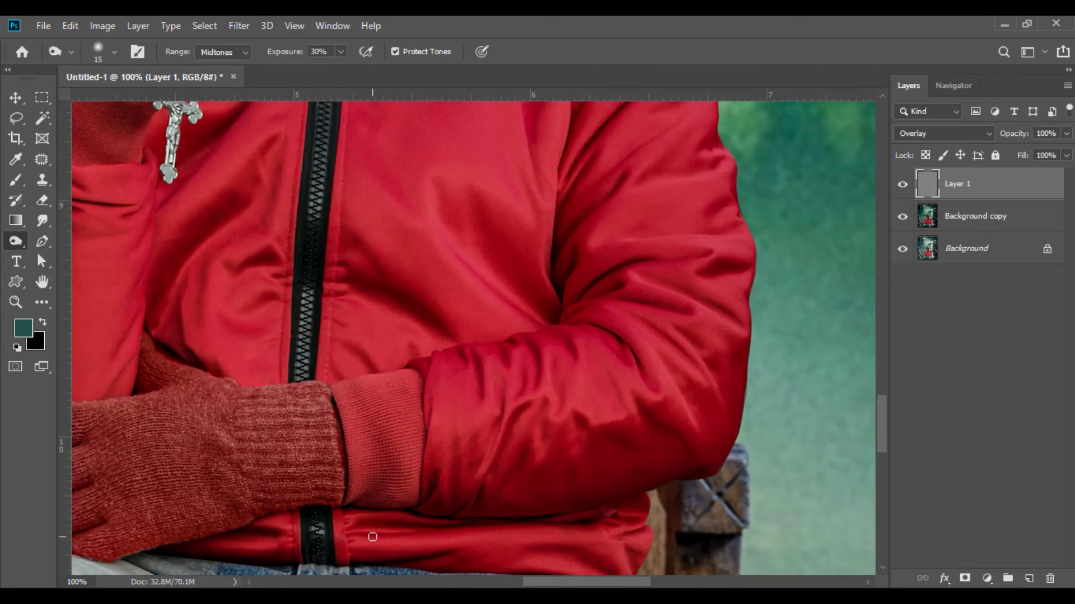
Brighten the model's face on the gray layer using the Dodge tool, size 400, Midtones, 10% exposure
drag(882, 424, 875, 358)
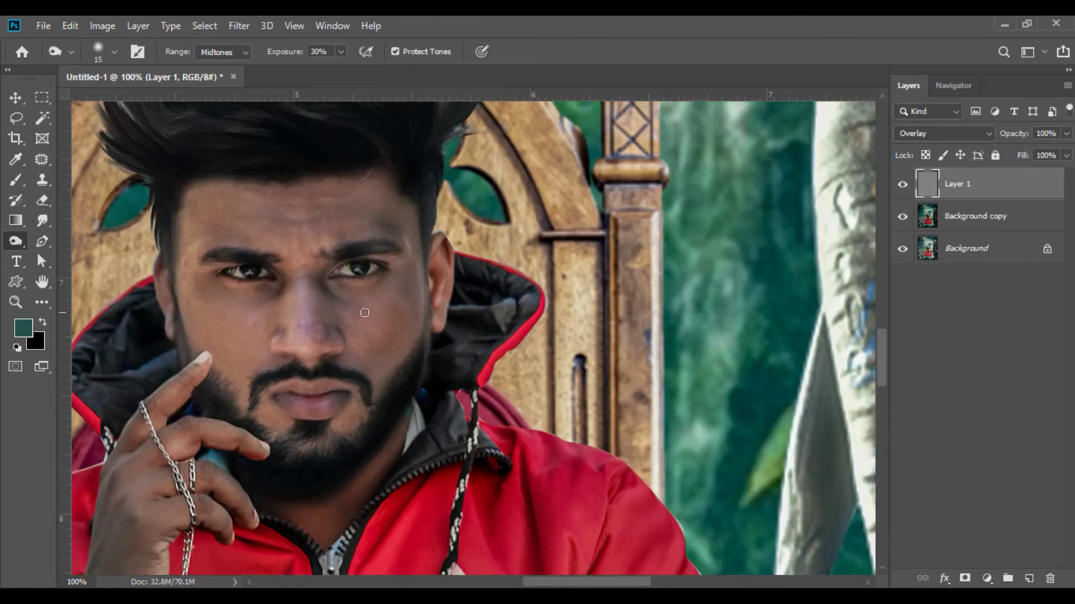
right_click(16, 241)
click(65, 244)
click(310, 51)
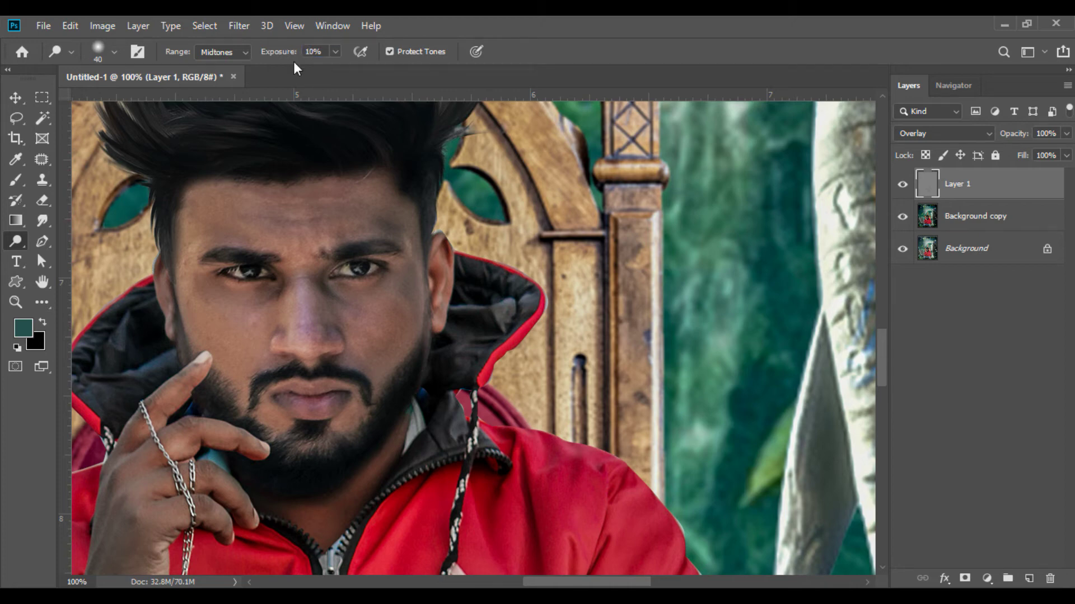
key(bracketright)
key(bracketright)
key(bracketright)
key(bracketright)
key(bracketright)
key(bracketright)
key(bracketright)
key(bracketright)
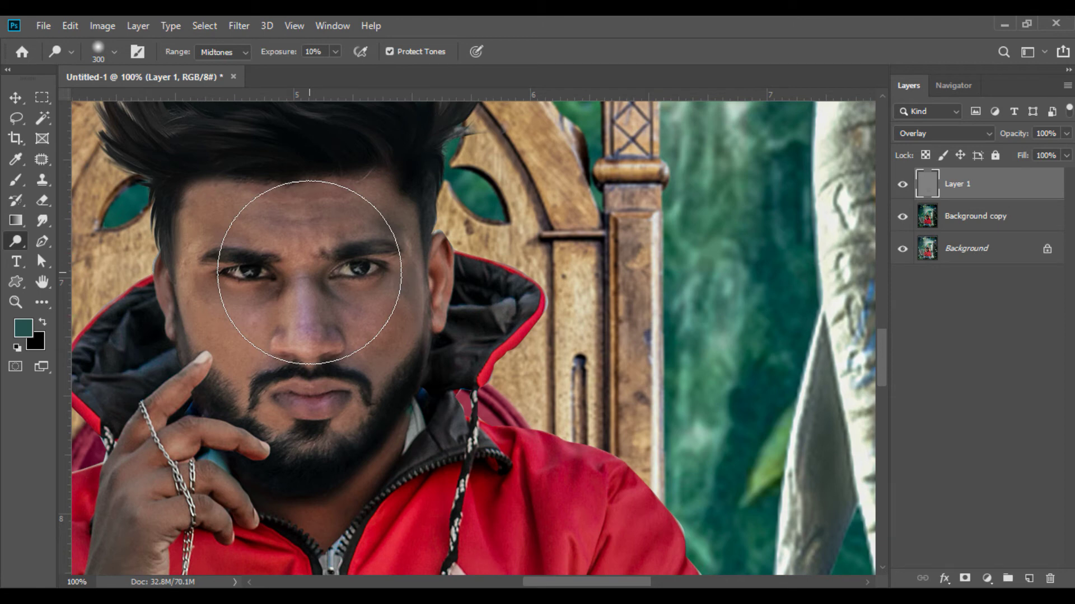
key(bracketright)
drag(305, 299, 368, 290)
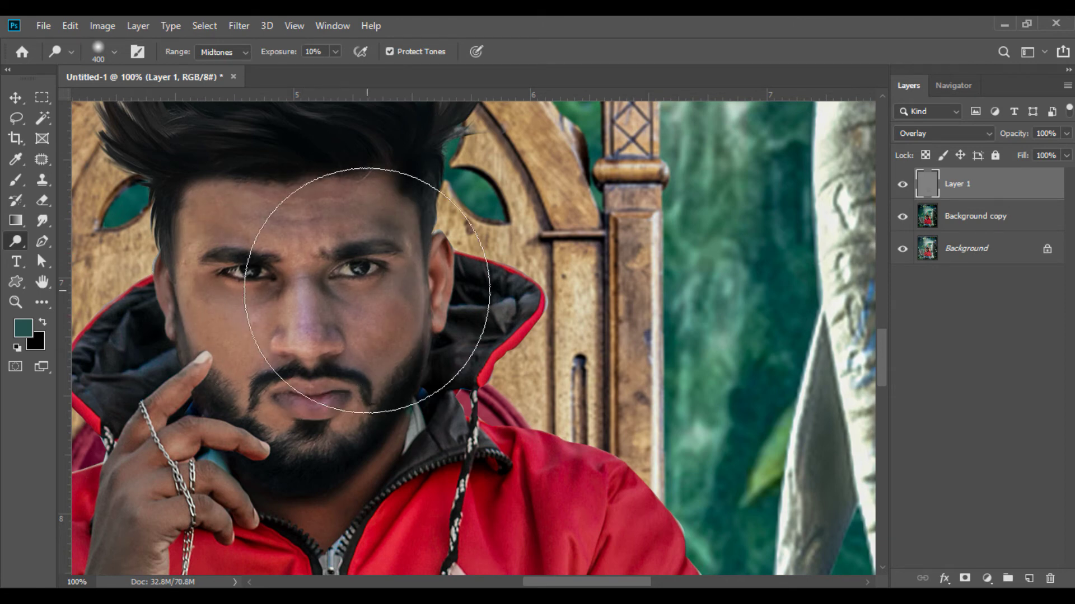
Dodge the highlights of the jacket's black hood lining with a size 35 brush at 30% exposure
key(bracketleft)
key(bracketleft)
key(bracketleft)
key(bracketleft)
key(bracketleft)
key(bracketleft)
key(bracketleft)
key(bracketleft)
key(bracketleft)
key(bracketleft)
key(bracketleft)
key(bracketleft)
key(bracketleft)
key(bracketleft)
key(bracketleft)
drag(298, 58, 306, 57)
drag(507, 312, 482, 279)
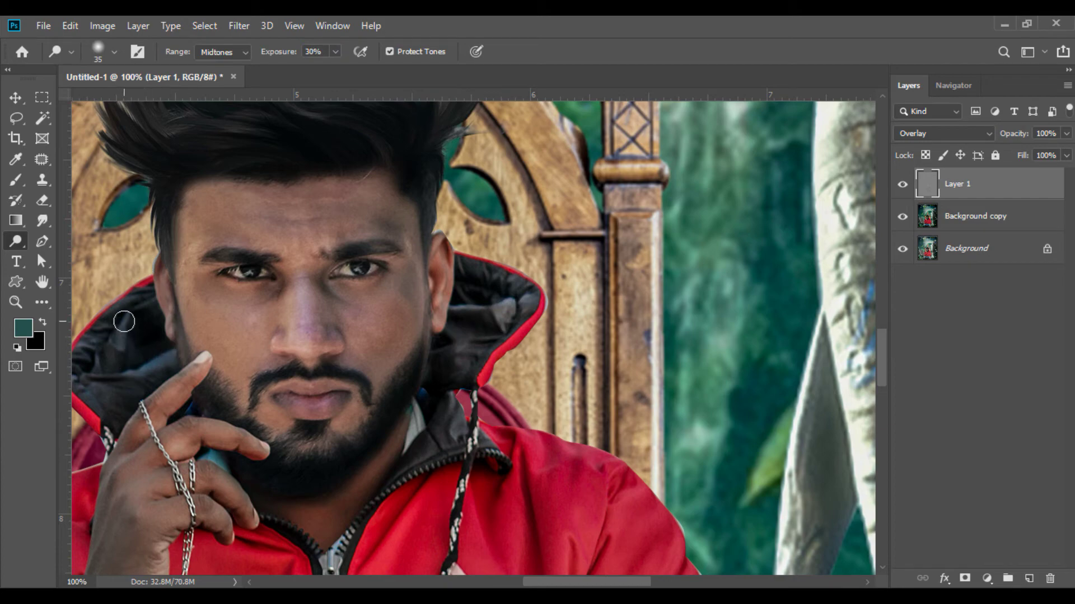
Dodge the highlights on the jacket's chest, shoulder and upper sleeve folds with a size 30 brush at 30% exposure
scroll(883, 387, down, 3)
scroll(883, 386, down, 3)
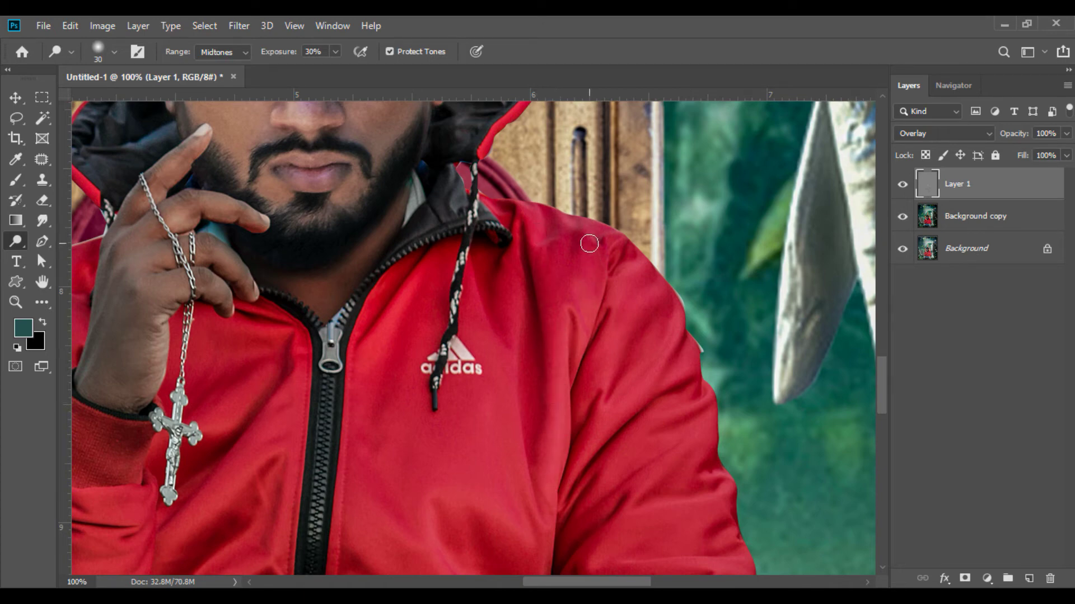
scroll(616, 269, down, 3)
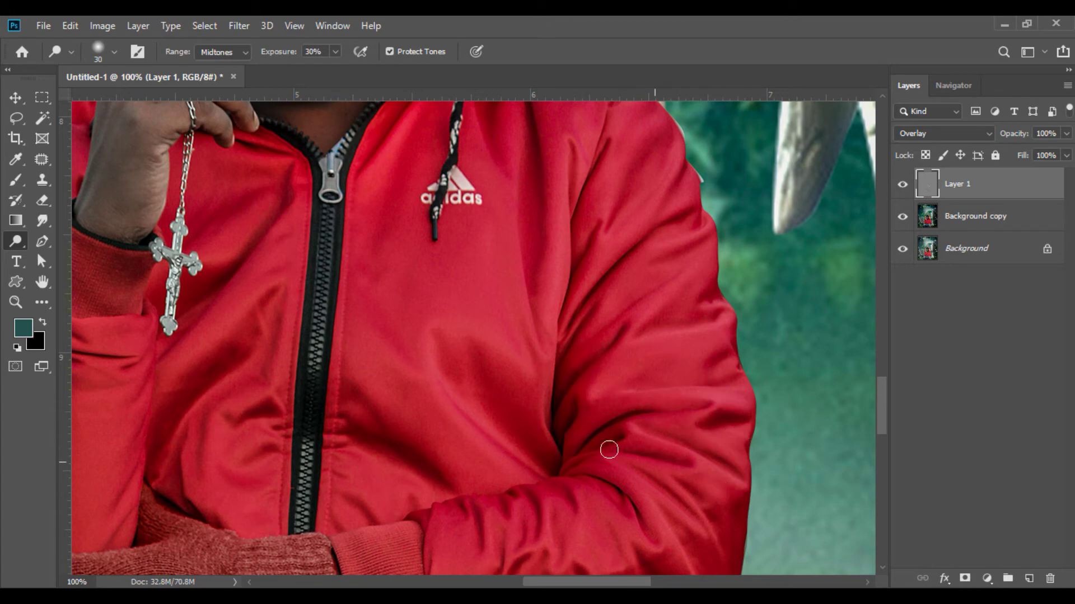
Dodge the highlights along the jacket hem and the outer edge of the raised-arm sleeve with a size 30 brush at 30% exposure
drag(883, 420, 883, 445)
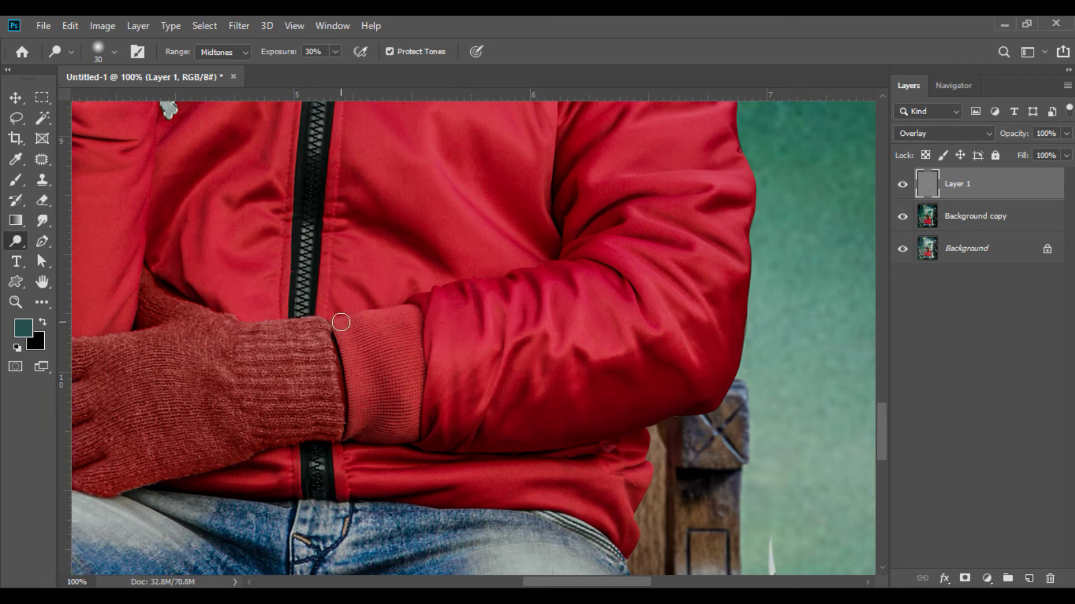
drag(619, 475, 363, 478)
drag(292, 482, 225, 479)
drag(595, 582, 533, 583)
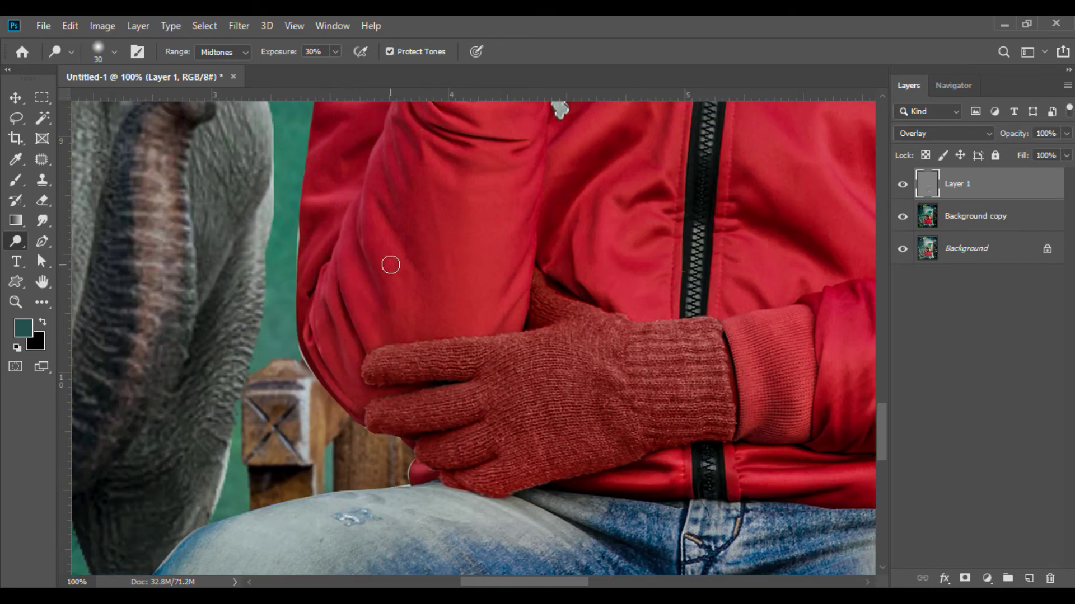
drag(320, 298, 336, 367)
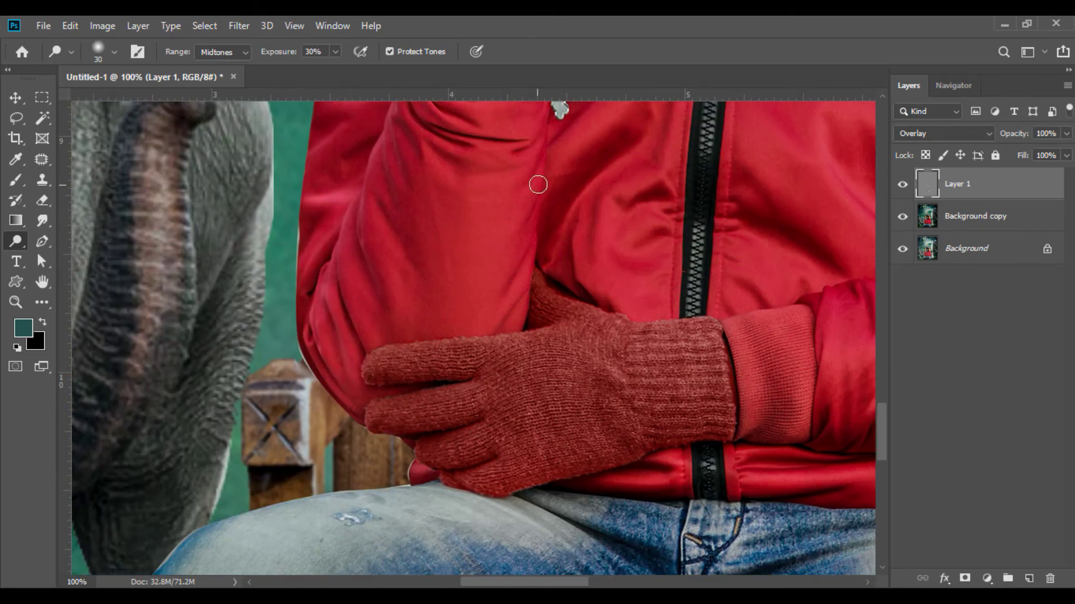
Dodge the folds of the raised-arm sleeve and the chest around the cross with a size 35 brush at 30% exposure
scroll(521, 347, up, 5)
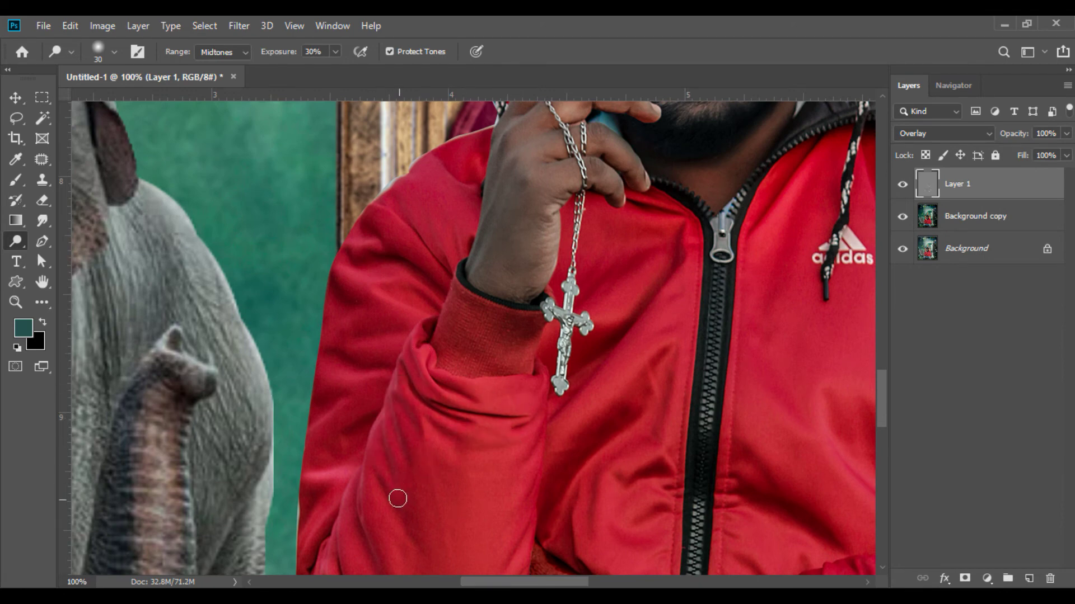
scroll(607, 413, down, 2)
key(bracketright)
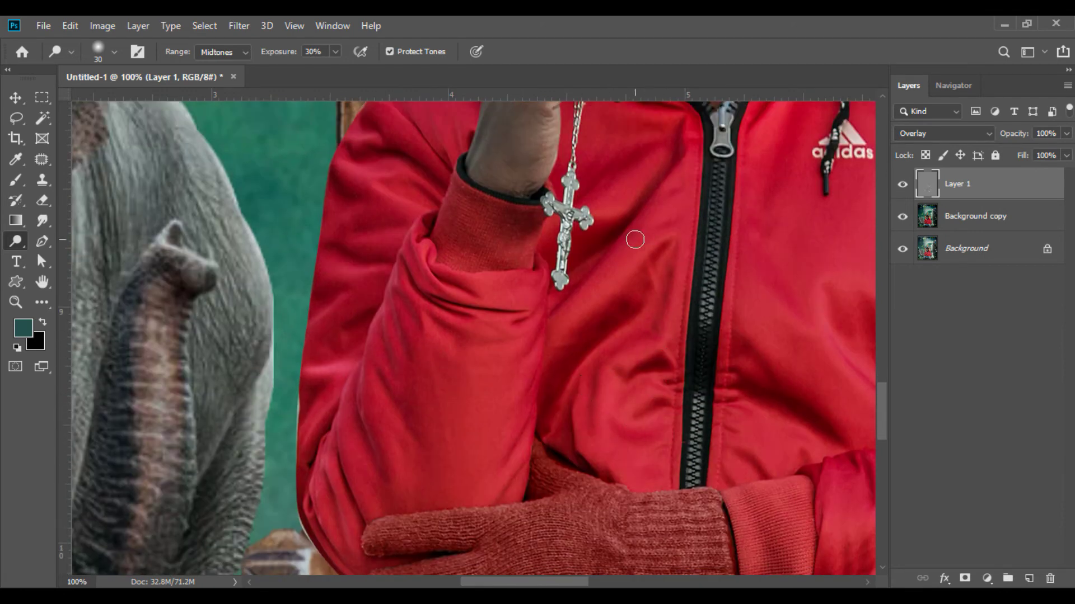
key(bracketleft)
key(bracketleft)
mouse_move(882, 412)
mouse_down()
mouse_move(887, 375)
mouse_move(885, 393)
mouse_up()
key(bracketright)
key(bracketright)
key(bracketright)
mouse_move(527, 323)
mouse_down()
mouse_move(599, 218)
mouse_move(607, 225)
mouse_up()
mouse_move(568, 335)
mouse_down()
mouse_move(569, 380)
mouse_move(544, 345)
mouse_move(564, 415)
mouse_move(570, 324)
mouse_up()
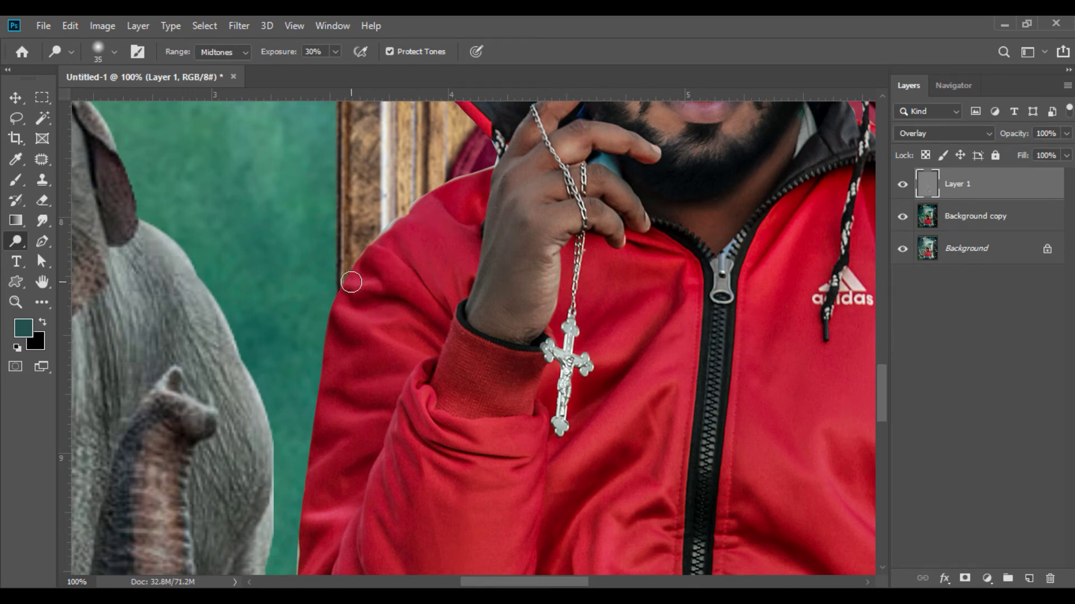
Dodge the highlights on the small elephant's head, trunk, tusks and body with a size 70 brush at 30% exposure
scroll(408, 460, left, 5)
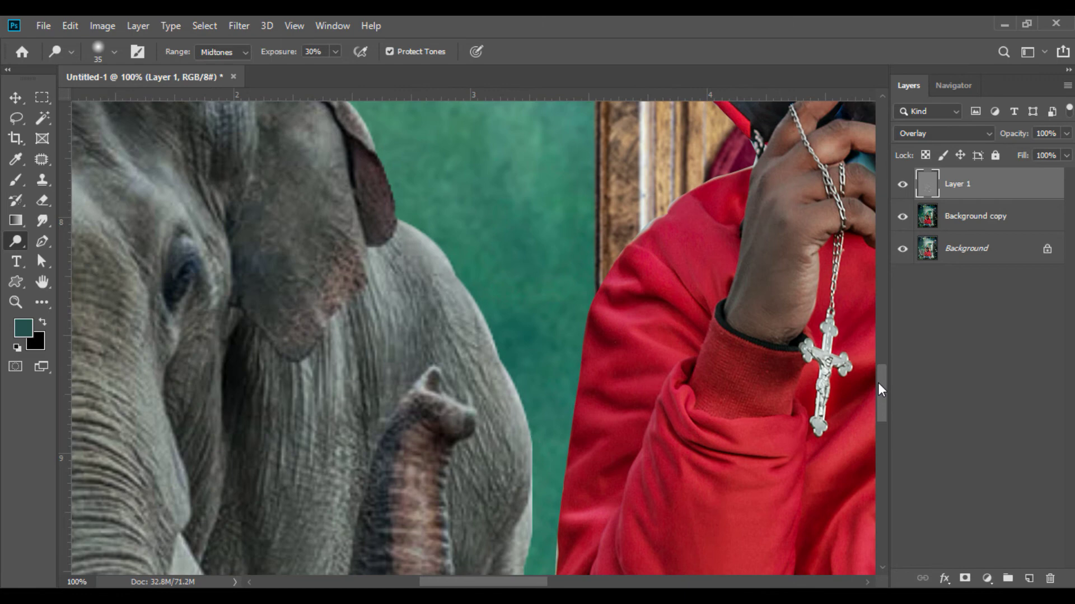
key(ctrl+minus)
drag(311, 361, 320, 414)
mouse_move(211, 363)
mouse_down()
mouse_move(209, 441)
mouse_move(168, 523)
mouse_up()
drag(168, 523, 211, 472)
drag(330, 472, 347, 489)
drag(405, 358, 398, 479)
mouse_move(450, 297)
mouse_down()
mouse_move(490, 389)
mouse_move(488, 452)
mouse_up()
mouse_move(263, 157)
mouse_down()
mouse_move(286, 156)
mouse_move(342, 204)
mouse_up()
drag(223, 170, 156, 214)
drag(156, 214, 333, 211)
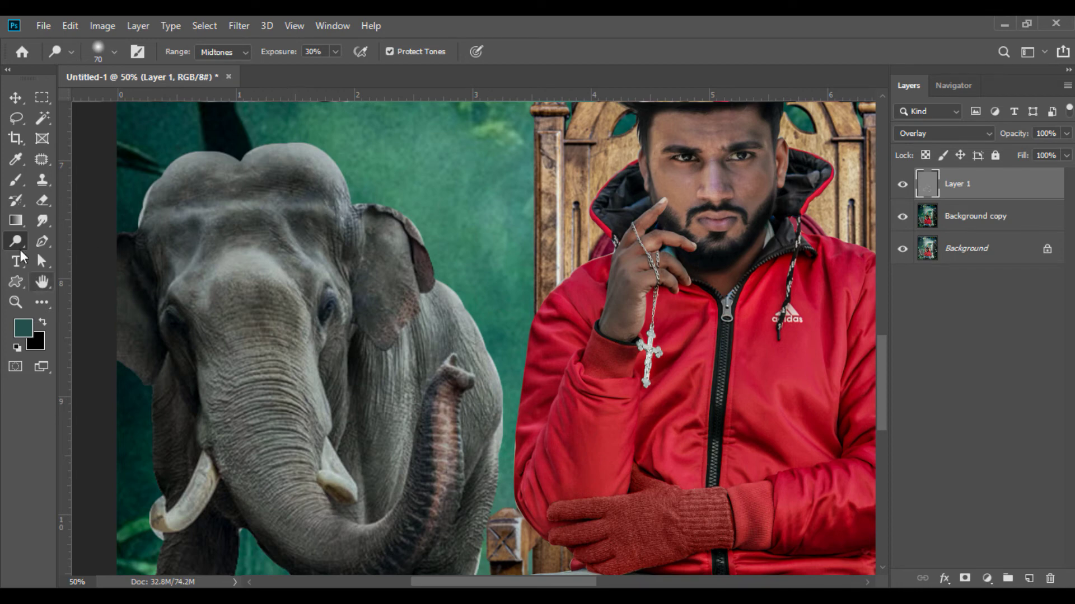
Deepen the shadows on the small elephant's head edge, trunk and face with the Burn tool
right_click(16, 241)
click(79, 256)
mouse_move(178, 194)
mouse_down()
mouse_move(236, 187)
mouse_move(289, 249)
mouse_move(151, 227)
mouse_up()
mouse_move(376, 503)
mouse_down()
mouse_move(369, 353)
mouse_move(437, 319)
mouse_move(460, 554)
mouse_up()
mouse_move(227, 291)
mouse_down()
mouse_move(255, 405)
mouse_move(266, 384)
mouse_move(321, 515)
mouse_move(224, 304)
mouse_up()
Dodge the highlights on the large elephant's head, face and trunk with a size 70 brush at 30% exposure
drag(491, 582, 621, 583)
drag(882, 415, 881, 335)
right_click(15, 246)
click(63, 243)
mouse_move(478, 180)
mouse_down()
mouse_move(451, 233)
mouse_move(460, 373)
mouse_move(449, 568)
mouse_up()
scroll(583, 350, up, 5)
mouse_move(583, 351)
mouse_down()
mouse_move(476, 266)
mouse_move(656, 266)
mouse_move(662, 516)
mouse_up()
drag(633, 463, 644, 462)
drag(642, 188, 616, 175)
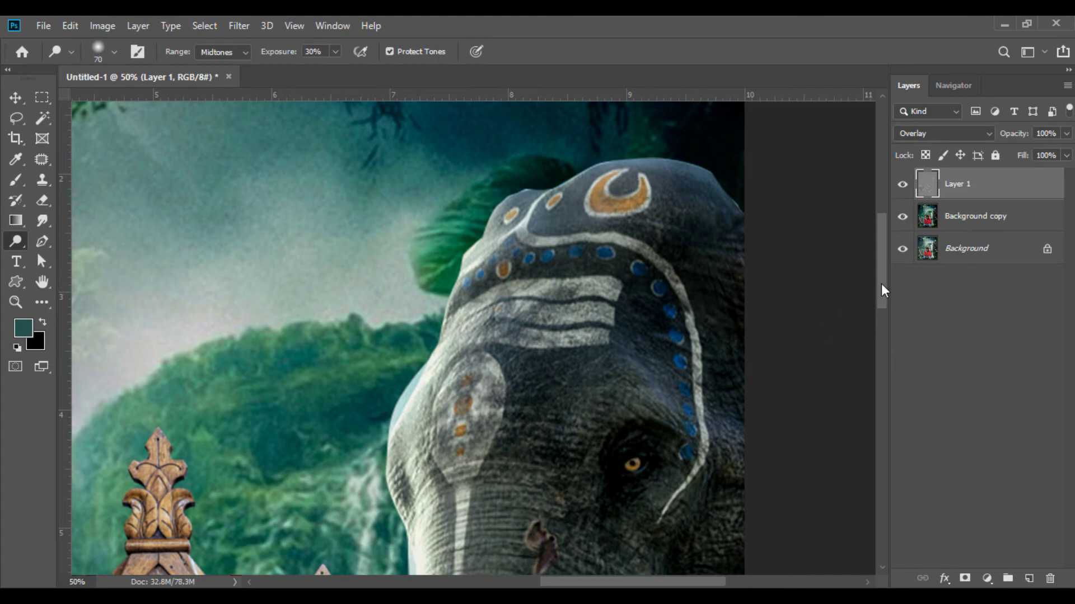
drag(879, 289, 880, 382)
mouse_move(492, 379)
mouse_down()
mouse_move(504, 465)
mouse_move(454, 331)
mouse_move(450, 252)
mouse_up()
drag(882, 353, 882, 400)
mouse_move(520, 340)
mouse_down()
mouse_move(484, 235)
mouse_move(504, 225)
mouse_up()
drag(520, 392, 534, 519)
Compare the image with and without the dodge-and-burn layer, and merge that layer down into the Background copy
key(ctrl+minus)
key(ctrl+minus)
key(ctrl+minus)
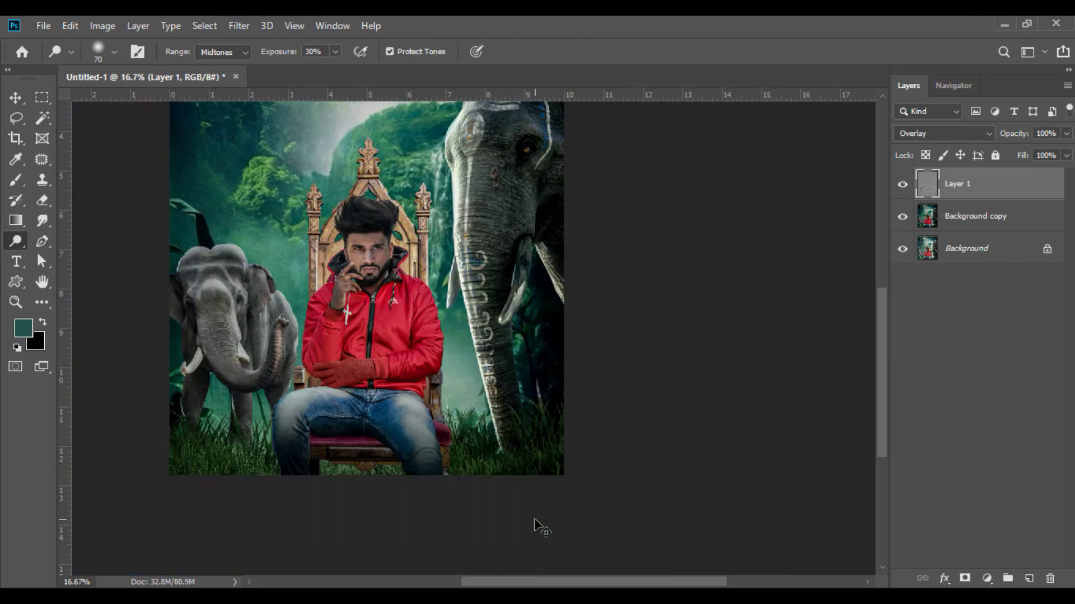
key(ctrl+minus)
key(v)
click(902, 185)
click(902, 185)
right_click(959, 192)
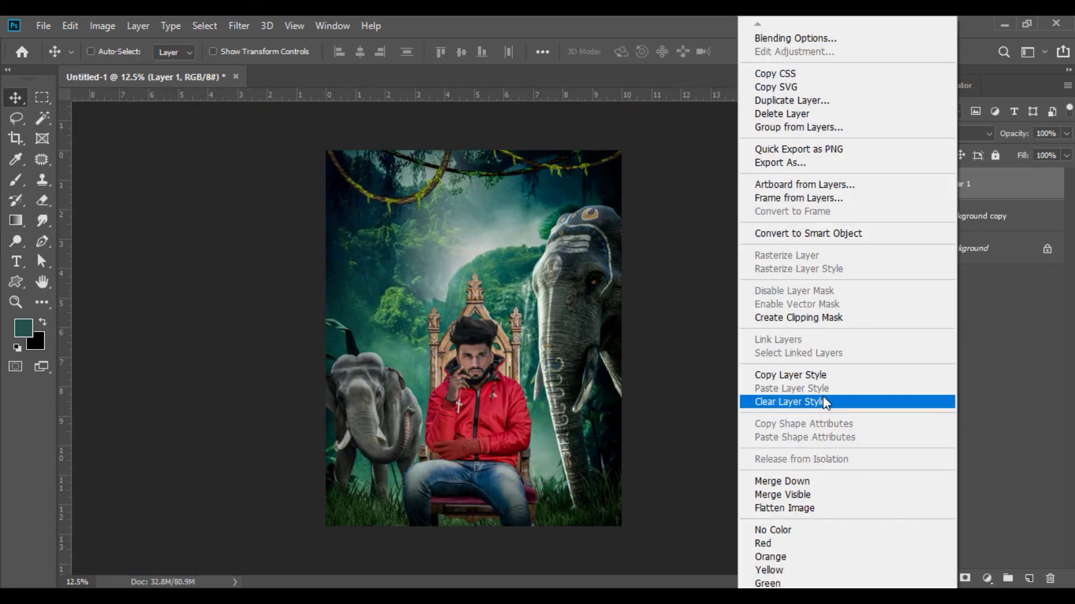
click(823, 480)
Add a Color Balance adjustment with Cyan-Red -15, Magenta-Green -5 and Yellow-Blue -5 in the midtones, and merge all visible layers
click(987, 578)
click(994, 436)
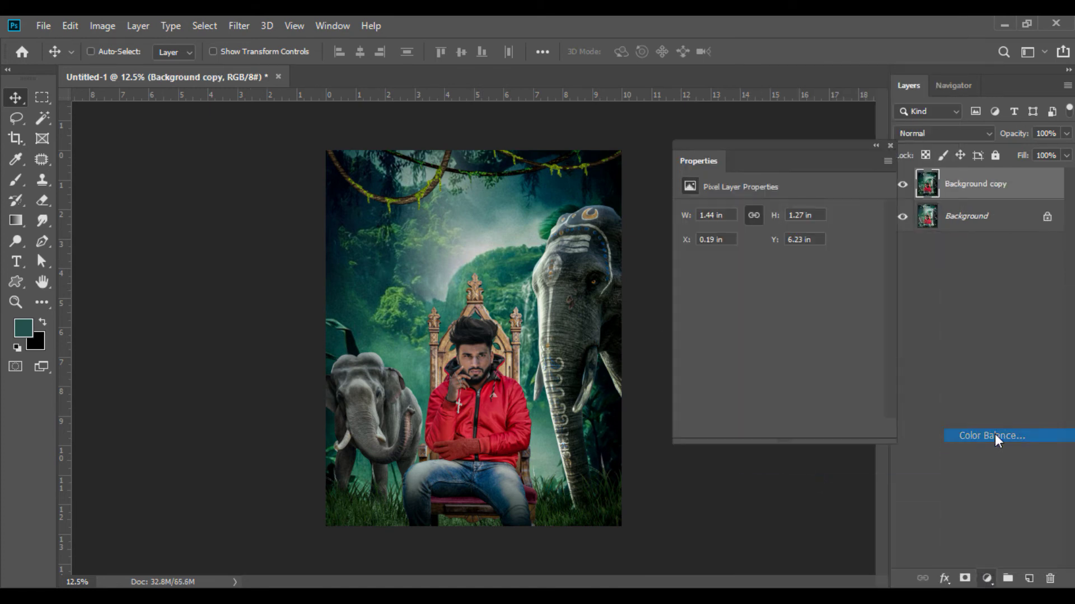
text(-15)
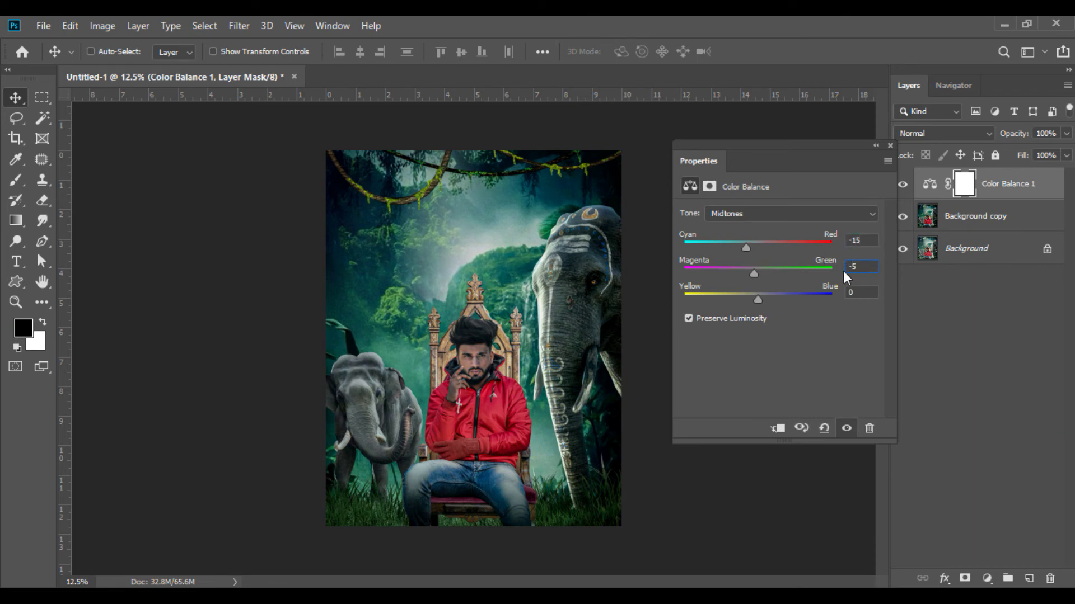
click(856, 294)
text(-5)
click(890, 145)
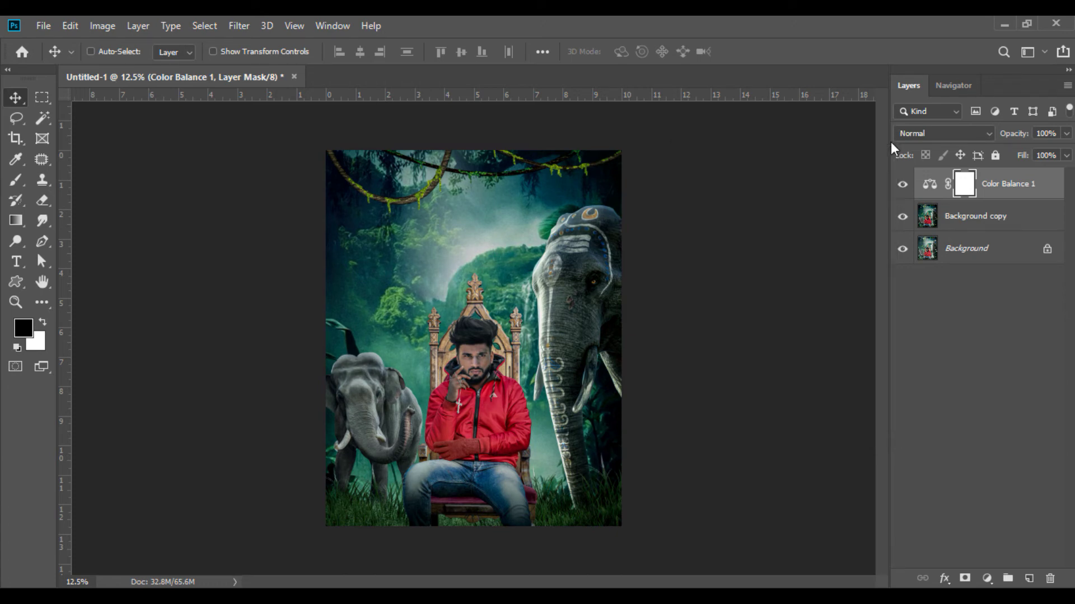
right_click(989, 188)
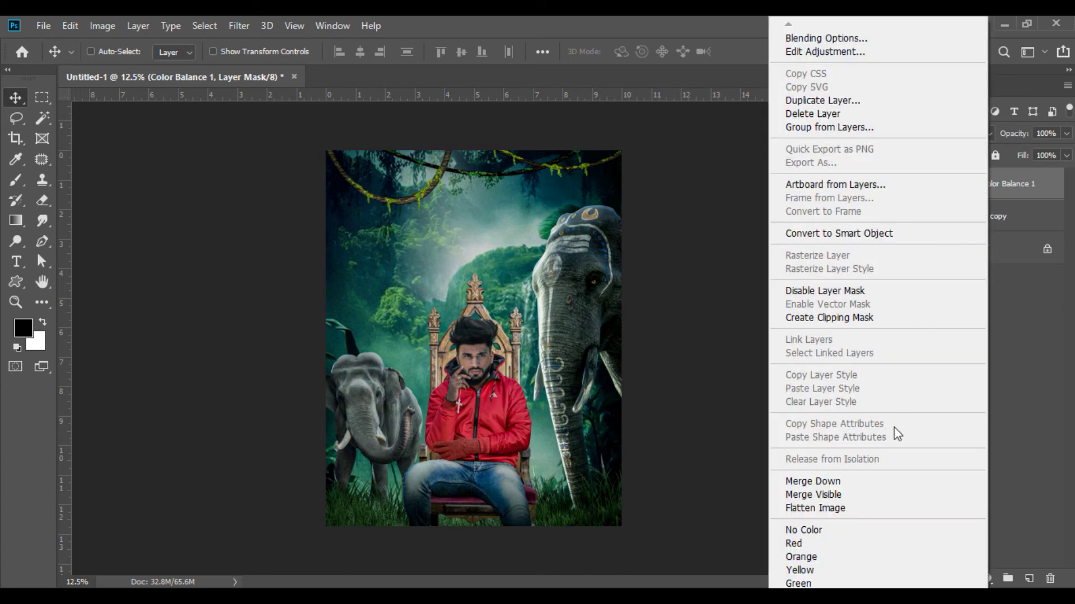
click(840, 494)
Open the Eye-psd63727 PNG and place its eye image over the model's face in the composition
key(alt+Tab)
drag(524, 255, 424, 80)
drag(193, 83, 395, 236)
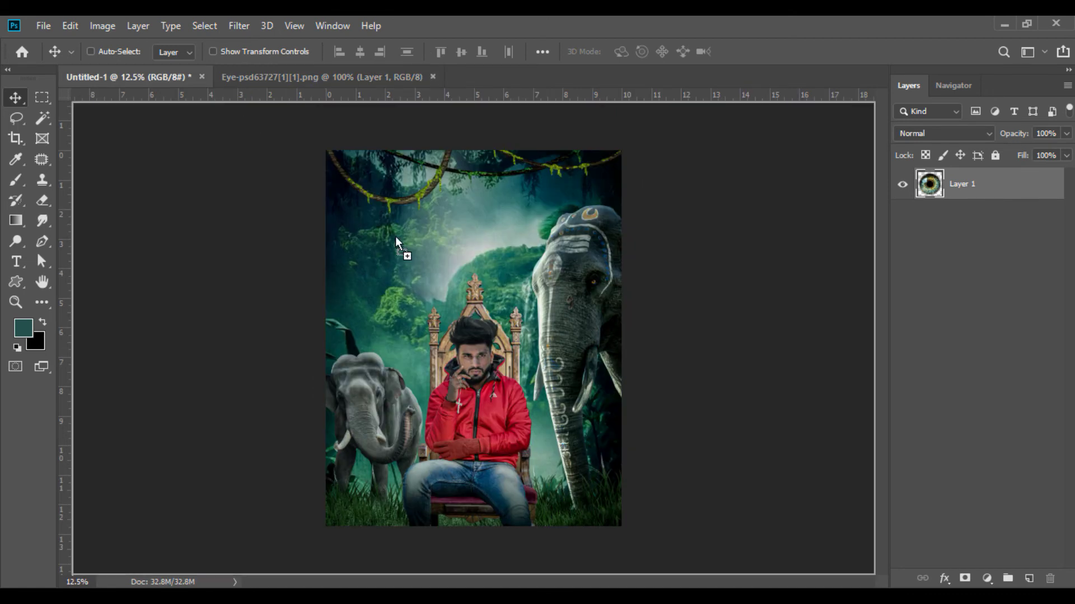
drag(458, 344, 454, 343)
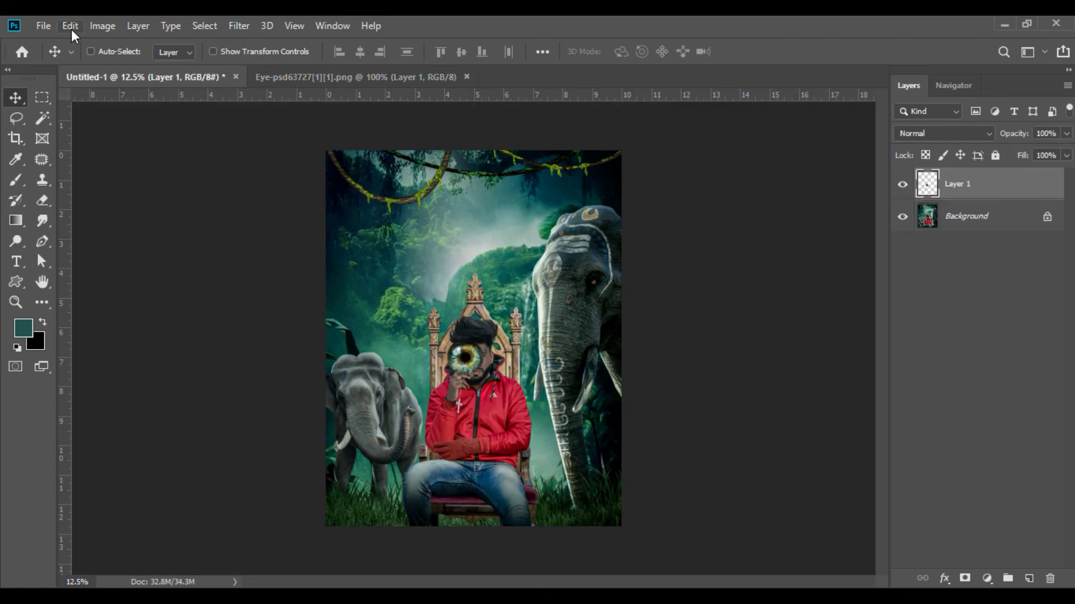
Scale the eye layer down proportionally to iris size and position it over the model's eye nearest the raised hand
click(71, 27)
click(146, 362)
drag(346, 52, 325, 62)
key(ctrl+plus)
key(ctrl+plus)
key(ctrl+plus)
key(ctrl+plus)
key(ctrl+plus)
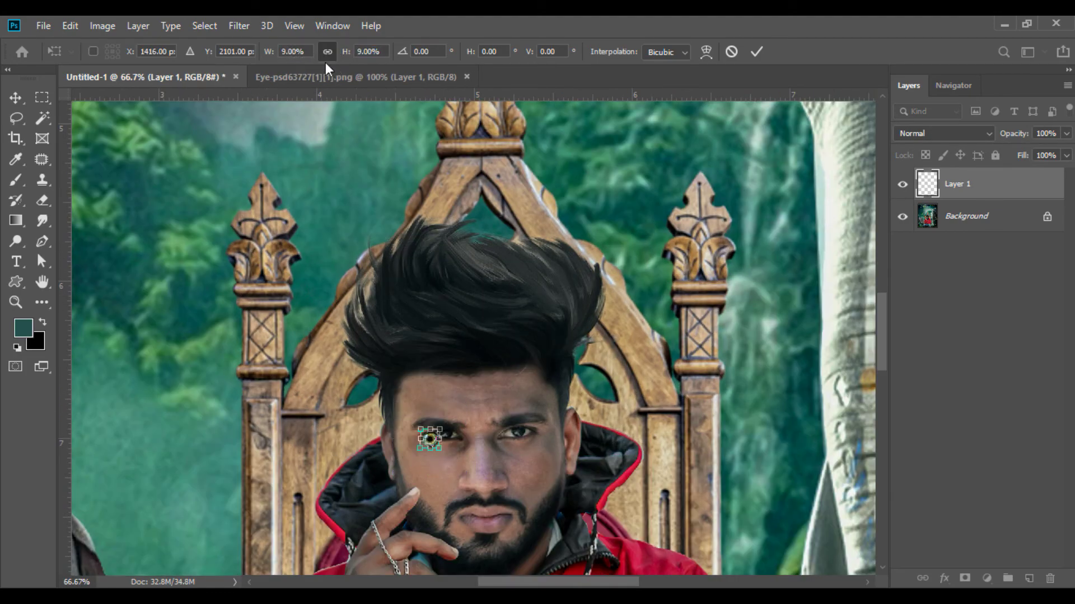
key(ctrl+plus)
key(ctrl+plus)
scroll(872, 319, down, 5)
drag(347, 51, 343, 55)
drag(348, 253, 396, 228)
click(15, 100)
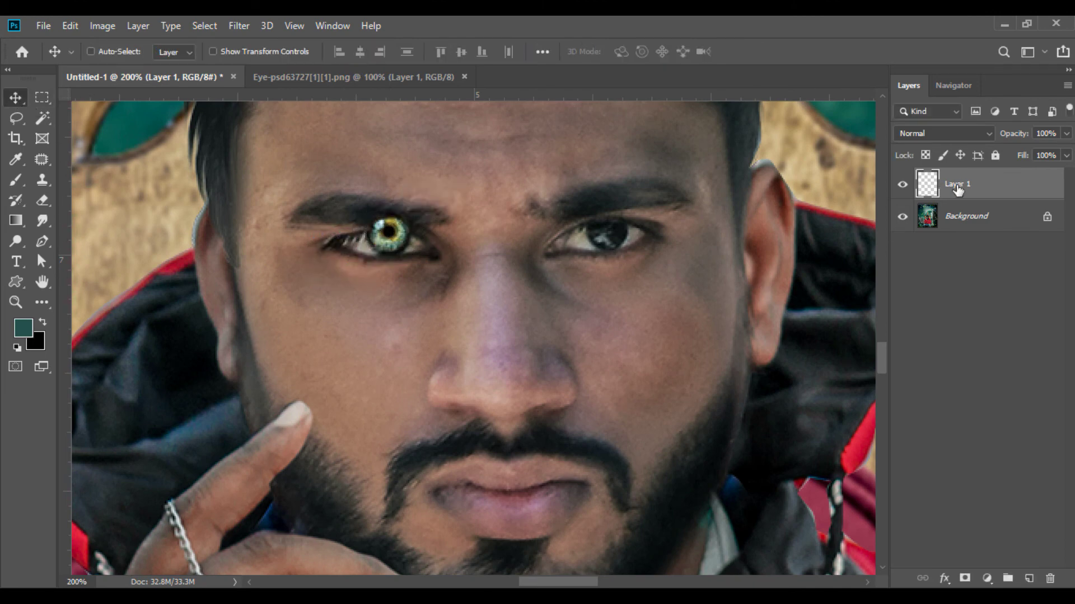
Duplicate the eye layer onto the model's other iris and set the copy's blend mode to Lighter Color
drag(957, 186, 1029, 578)
drag(388, 232, 601, 228)
key(Right)
key(Up)
key(Up)
key(Right)
click(946, 132)
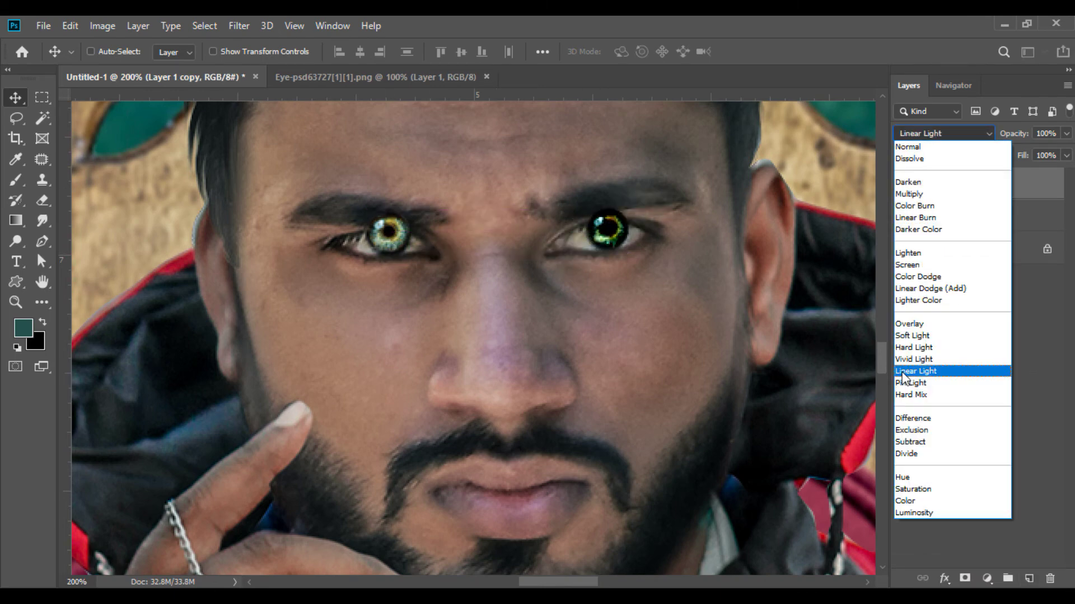
click(932, 302)
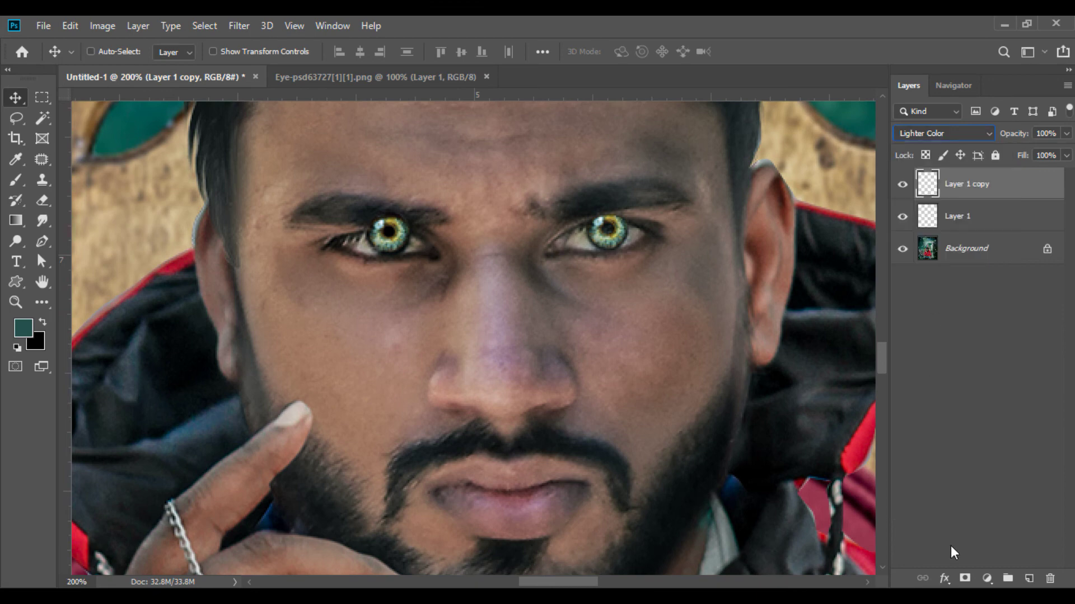
Mask the copied eye's overlap on the eyelid with a size 21 black brush and set the layer's fill to 40%
click(964, 578)
key(b)
right_click(507, 291)
drag(535, 317, 456, 315)
drag(502, 355, 439, 337)
mouse_move(362, 51)
mouse_down()
mouse_move(368, 69)
mouse_move(464, 80)
mouse_up()
drag(606, 209, 623, 197)
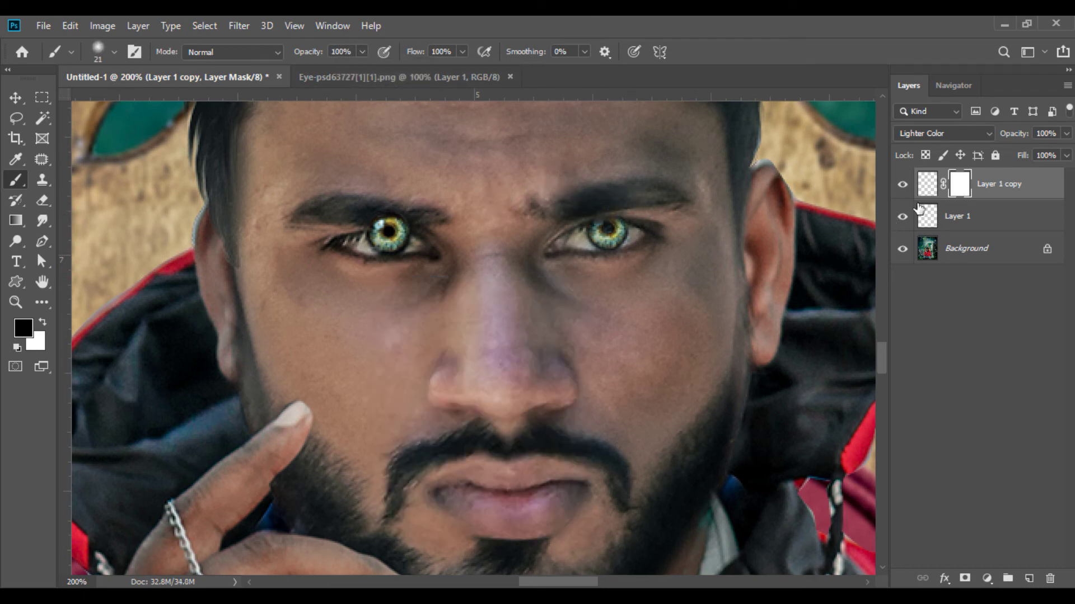
drag(1046, 155, 1006, 155)
text(30)
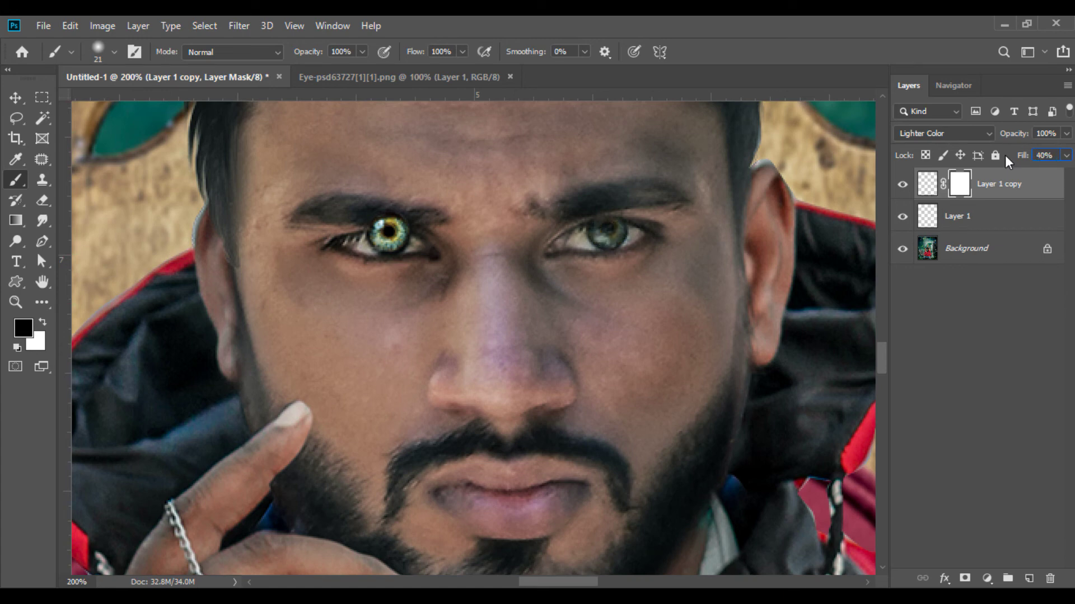
Blend the original eye layer with Lighter Color at 40% fill, and mask out its overlap on the upper eyelid
click(969, 217)
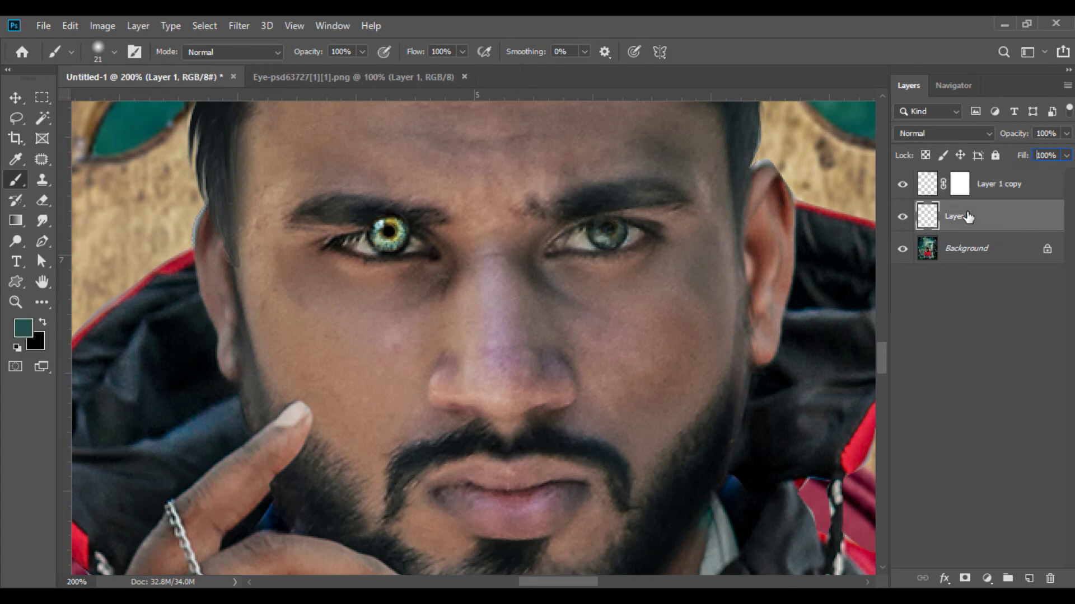
click(965, 580)
click(945, 133)
click(940, 300)
mouse_move(467, 223)
mouse_down()
mouse_move(351, 218)
mouse_move(423, 220)
mouse_move(367, 218)
mouse_up()
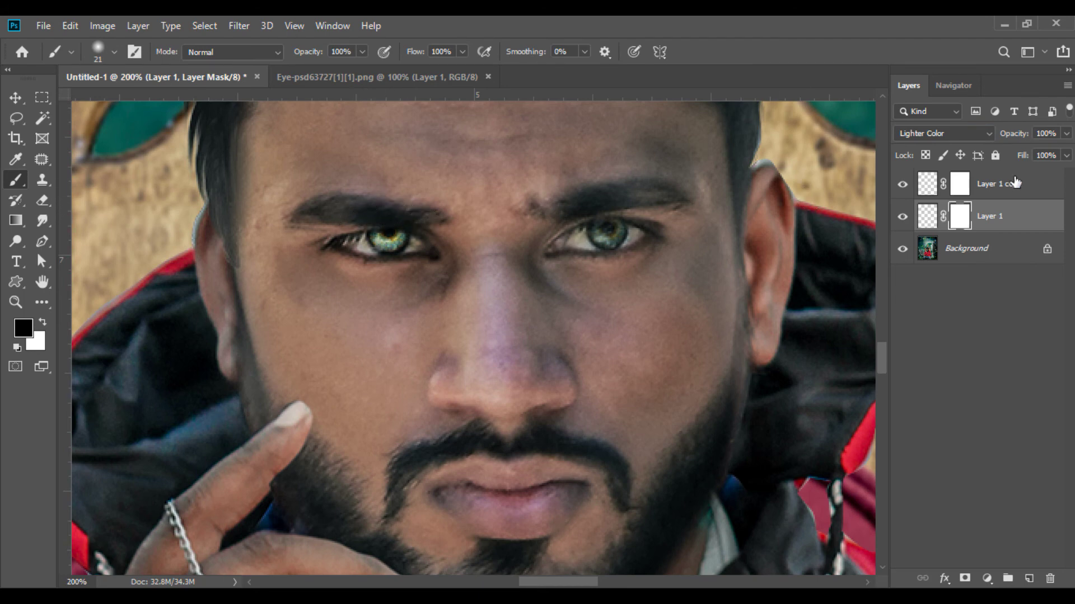
text(40)
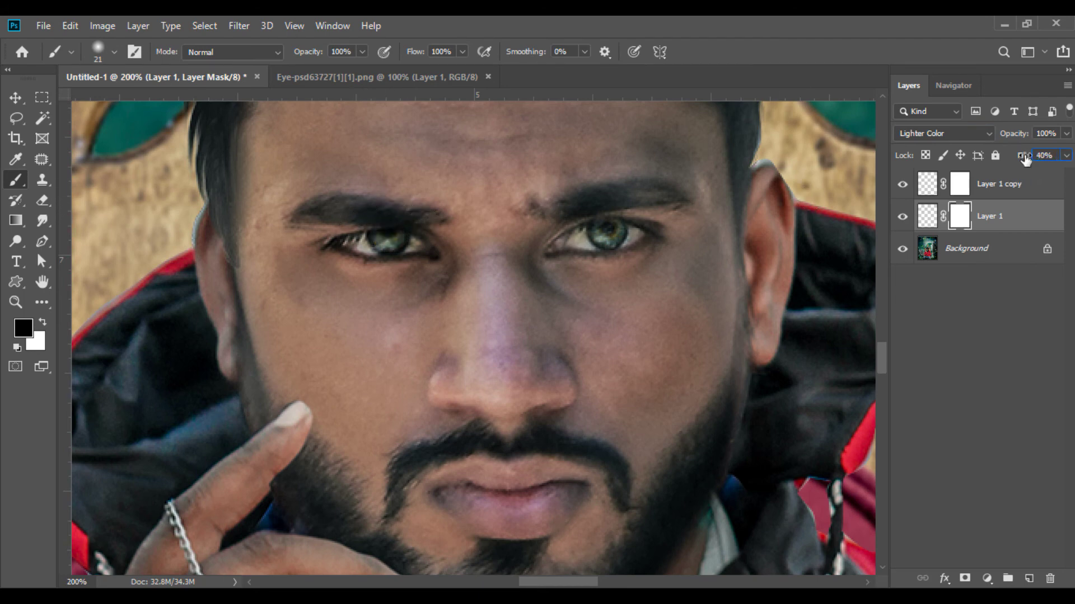
Select the copied eye layer and close the source eye image
click(16, 97)
click(1002, 188)
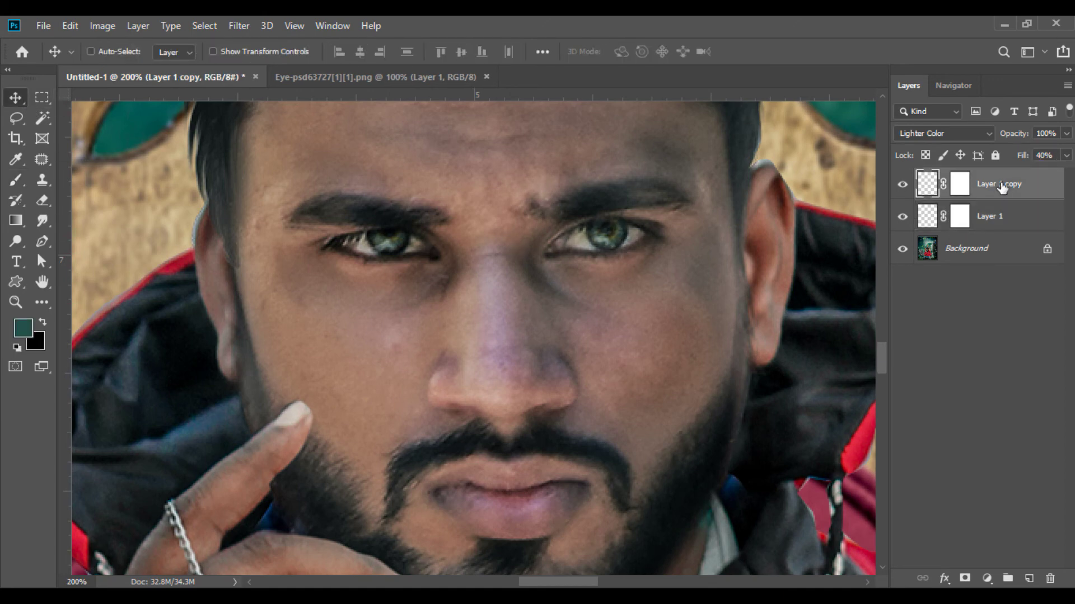
key(ctrl+minus)
key(ctrl+minus)
key(ctrl+minus)
key(ctrl+minus)
key(ctrl+minus)
key(ctrl+minus)
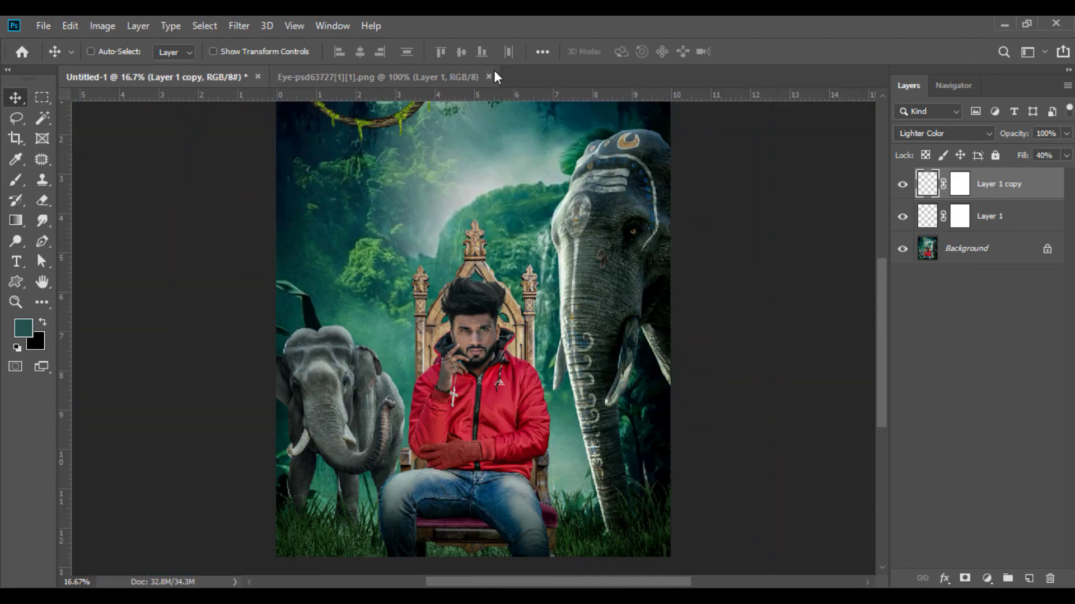
click(488, 77)
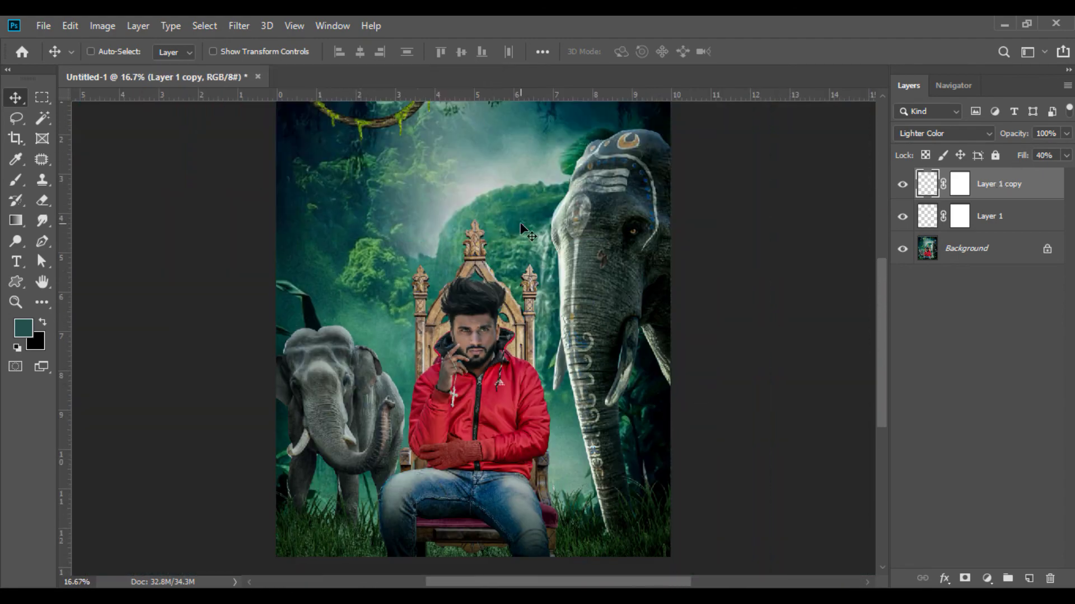
Open Light Shine.jpg, unlock its background, bring it into the composition and set its blend mode to Screen
key(alt+Tab)
drag(775, 224, 376, 75)
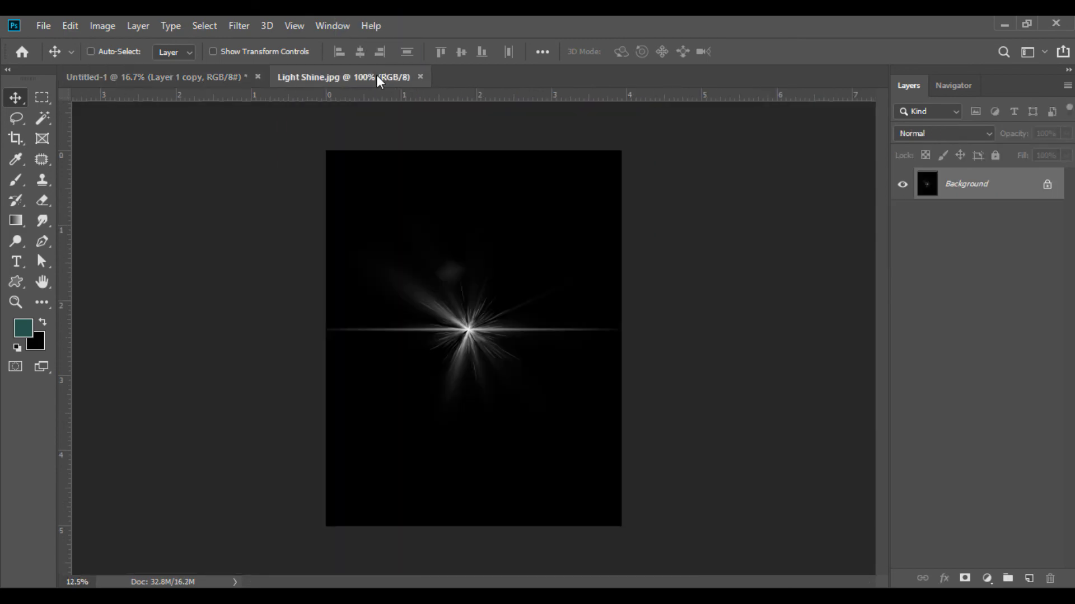
click(1045, 186)
drag(519, 292, 455, 387)
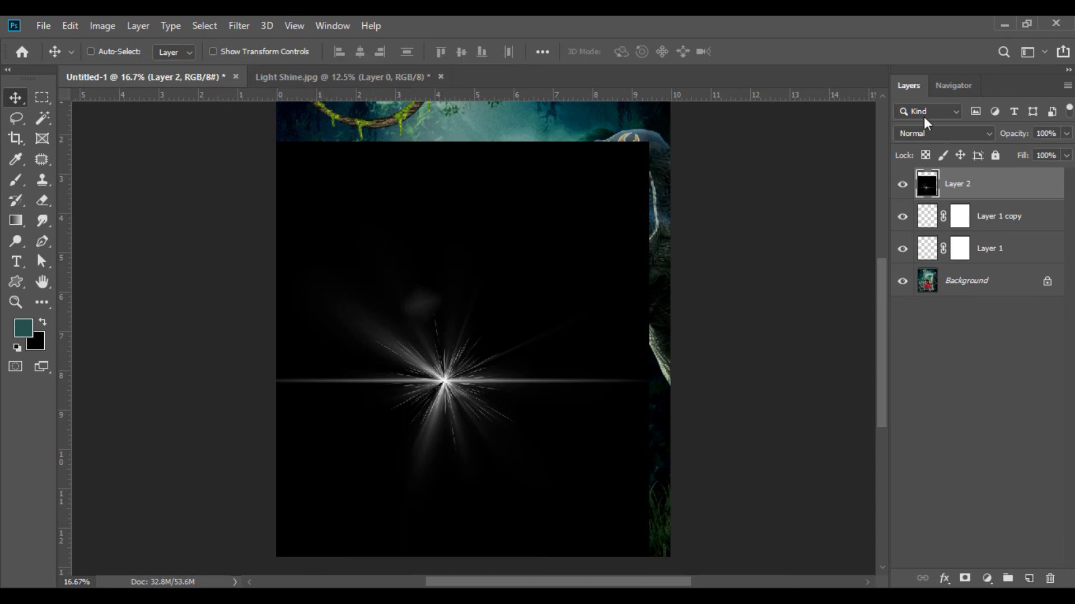
click(929, 133)
click(918, 265)
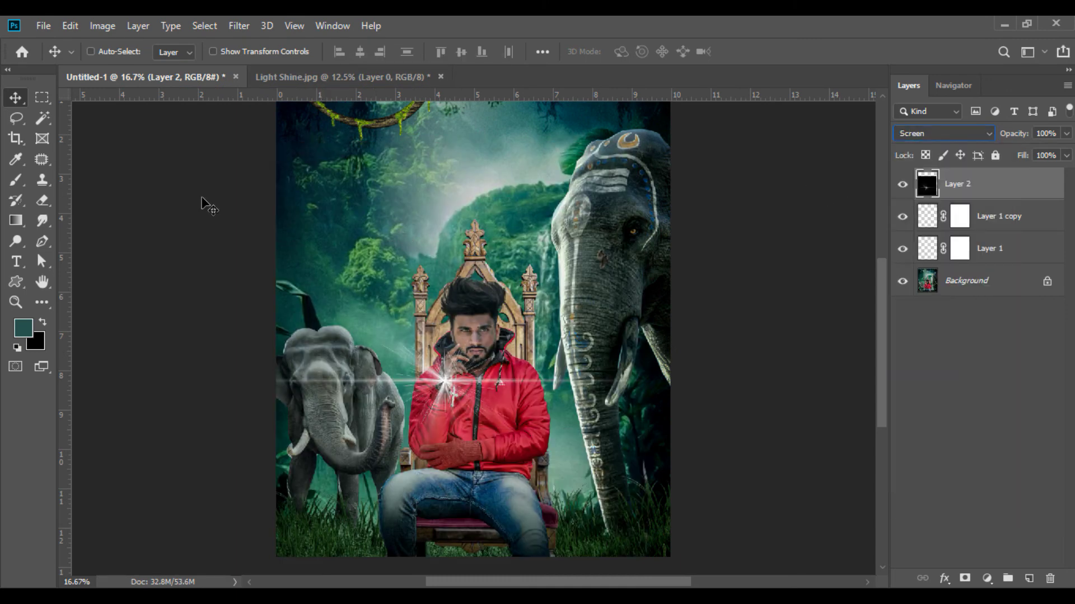
Scale the light shine layer to 8% and position its glint on the lower tip of the cross pendant
click(71, 26)
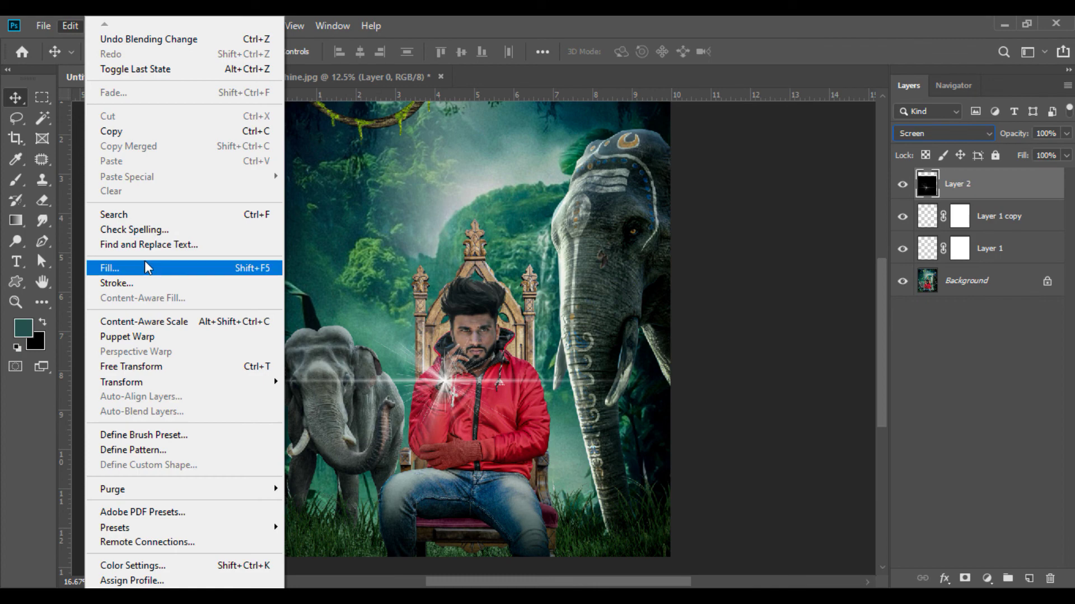
click(158, 366)
drag(351, 59, 275, 56)
key(ctrl+plus)
key(ctrl+plus)
key(ctrl+plus)
key(ctrl+plus)
drag(882, 361, 885, 408)
drag(390, 314, 405, 375)
key(Left)
key(Left)
key(Left)
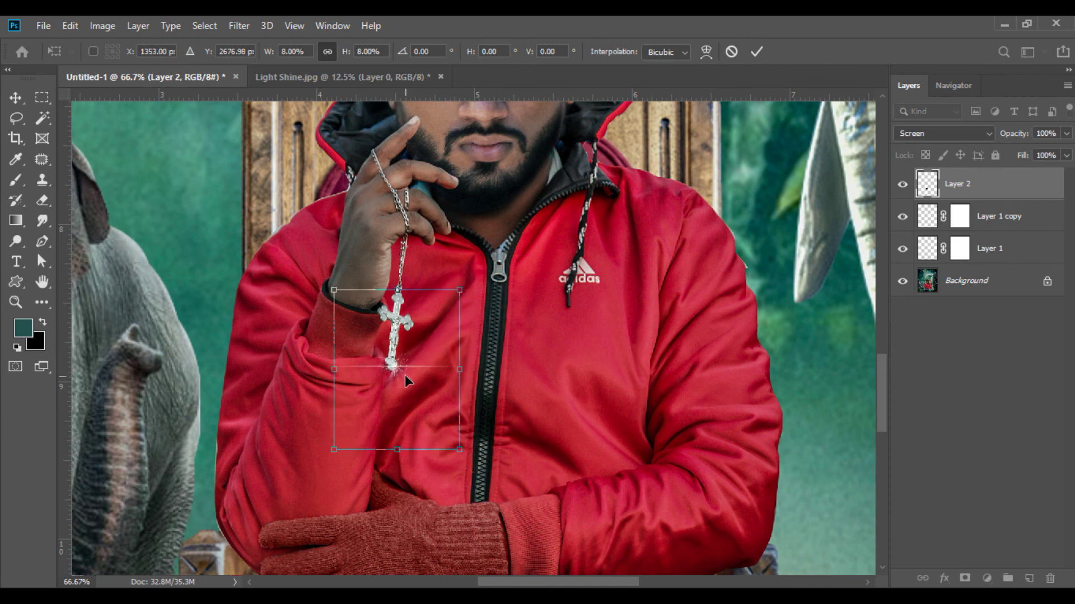
click(16, 102)
Duplicate the light shine layer and place the copy where the chain loops over the raised finger
drag(968, 187, 1028, 578)
drag(387, 364, 370, 146)
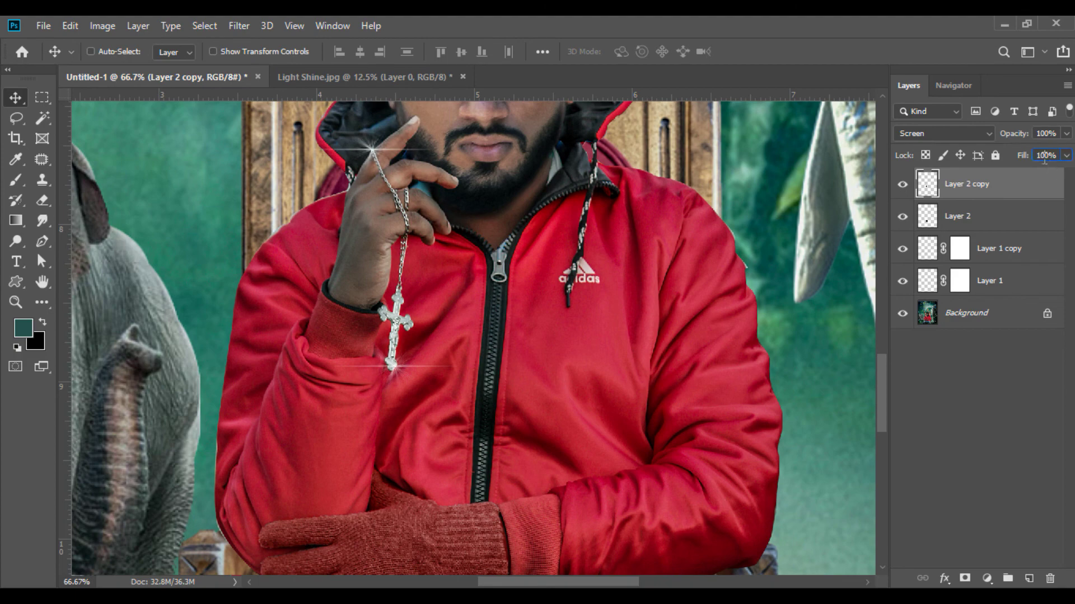
Set the duplicated light shine layer's fill to 60% and merge all visible layers into the background
text(60)
key(Return)
key(ctrl+minus)
key(ctrl+minus)
key(ctrl+minus)
key(ctrl+minus)
right_click(977, 185)
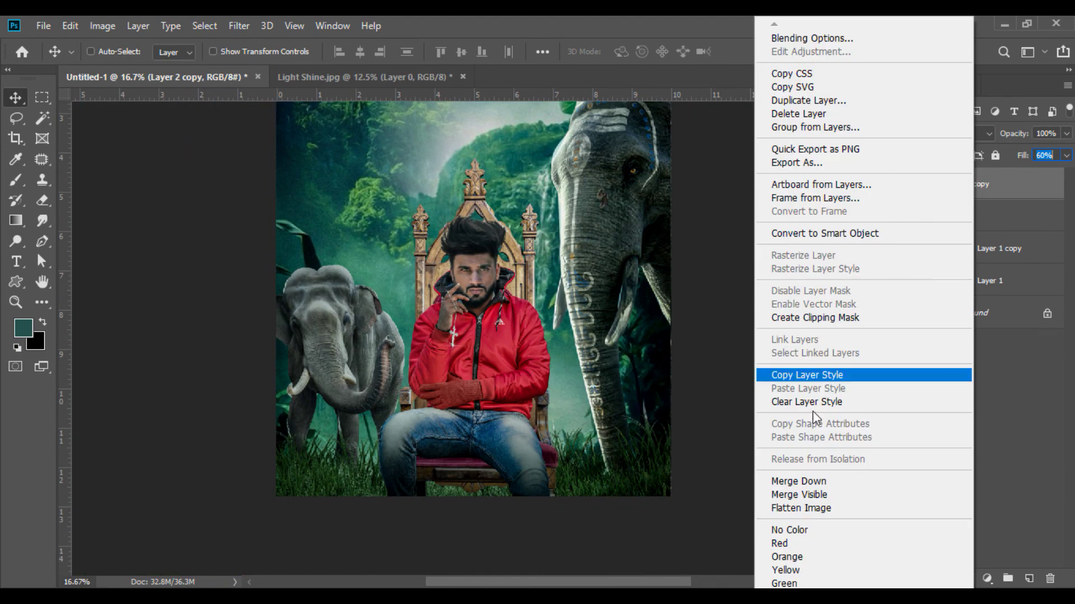
click(804, 495)
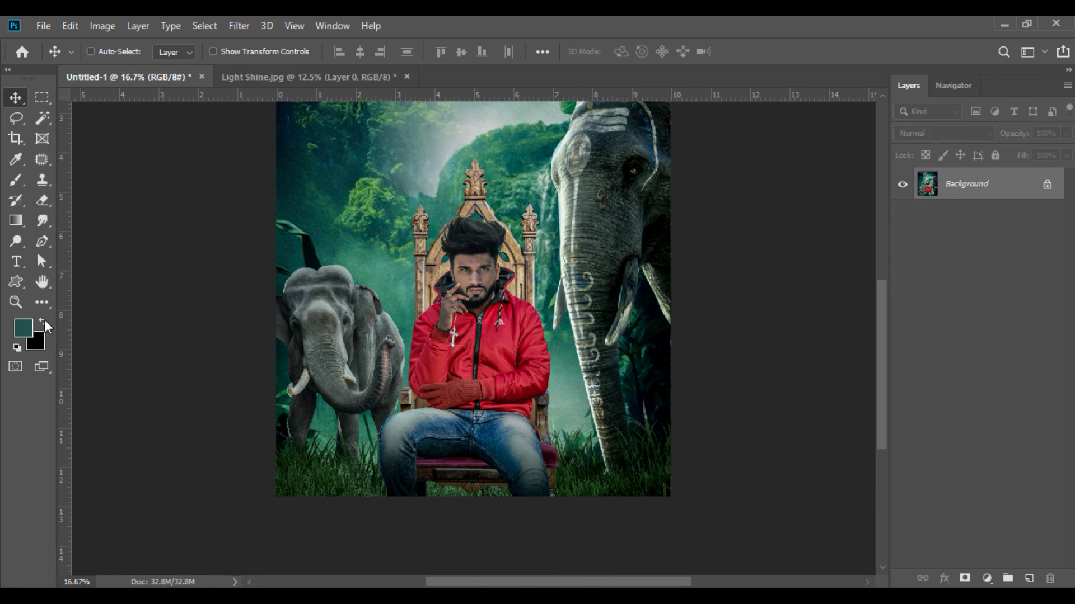
Swap the foreground and background colors, and close Light Shine.jpg without saving its changes
click(45, 321)
key(ctrl+minus)
key(ctrl+minus)
click(406, 77)
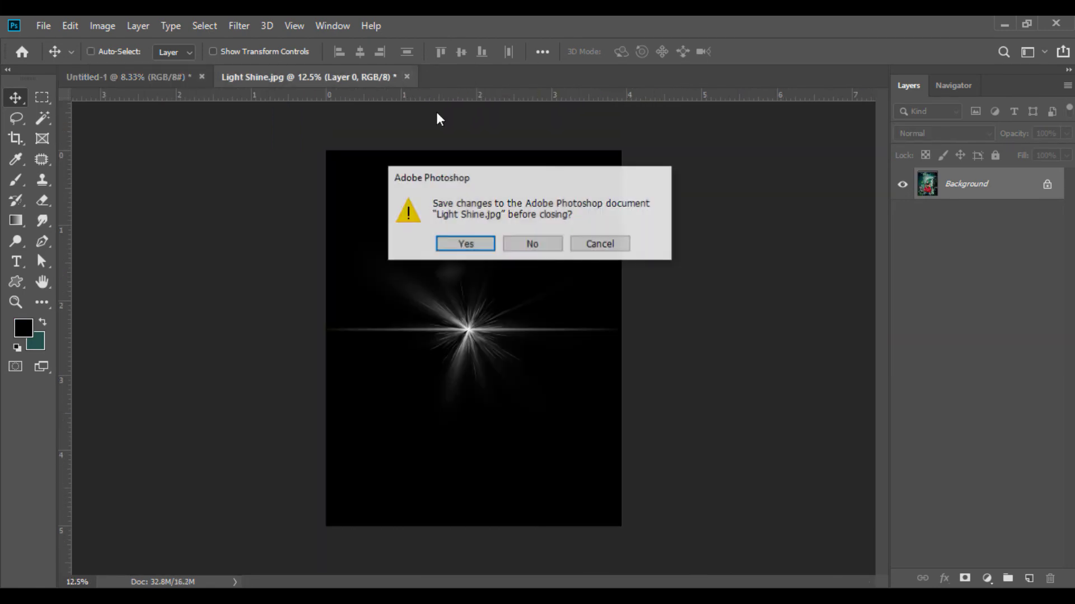
key(n)
key(ctrl+plus)
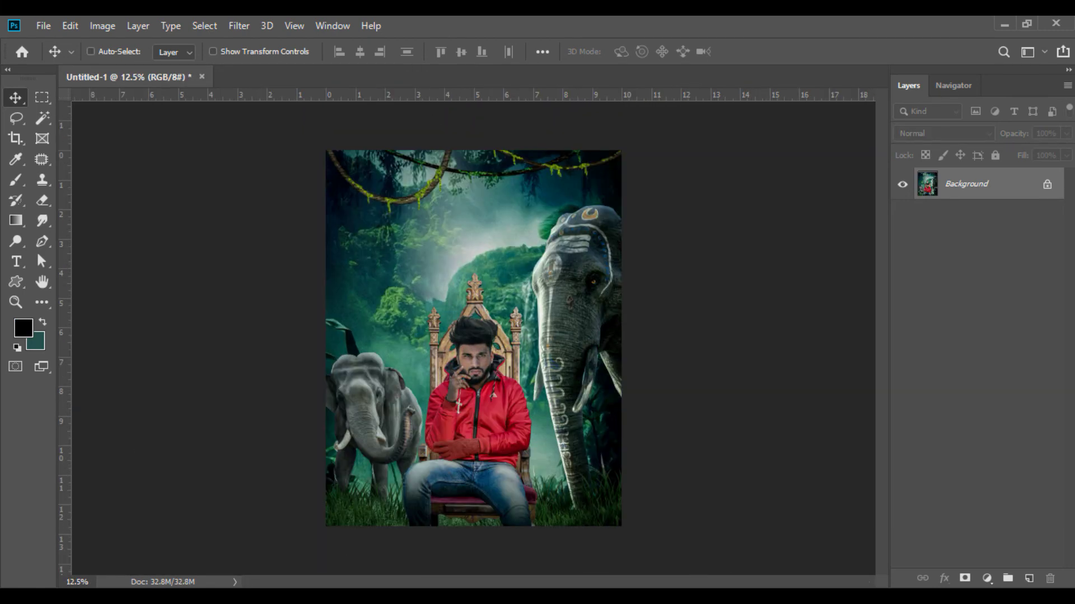
Open Text(1).png and bring its "WE ASHAMED!" title into the composition, placing it above the small elephant
key(alt+Tab)
drag(1030, 216, 427, 80)
drag(400, 476, 397, 179)
drag(382, 237, 382, 239)
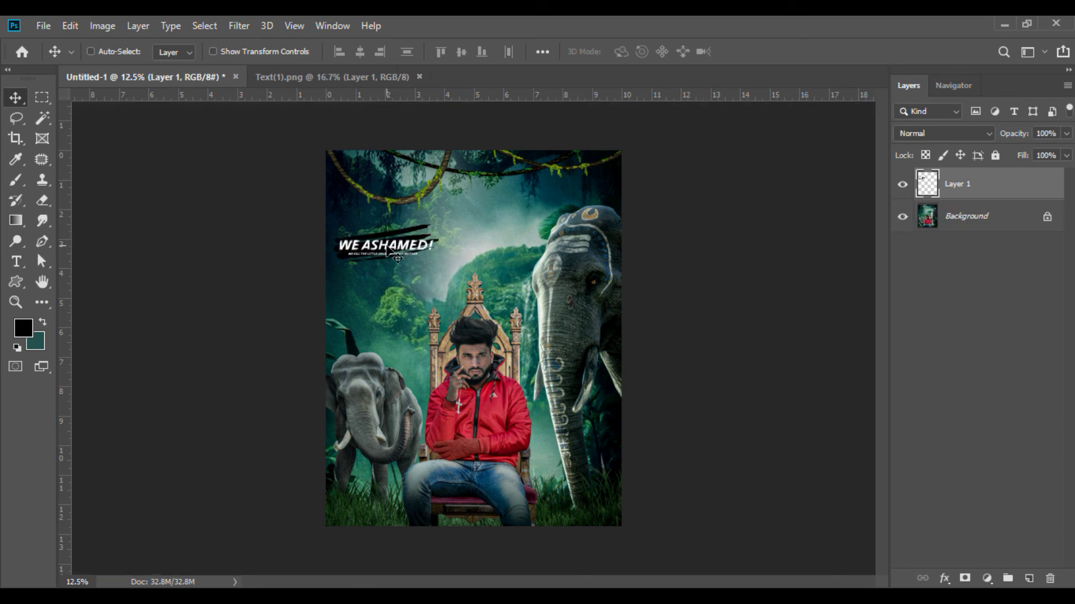
Enlarge the "WE ASHAMED!" title with Free Transform and reposition it above the small elephant, near the image's left edge
click(70, 25)
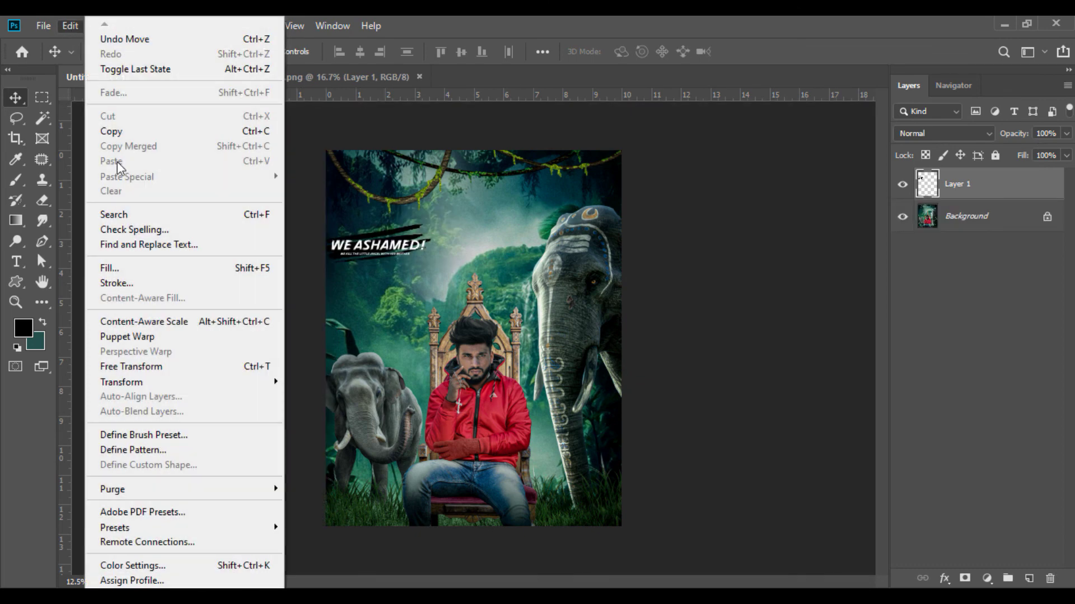
click(150, 367)
drag(347, 58, 370, 60)
drag(379, 275, 407, 249)
key(Return)
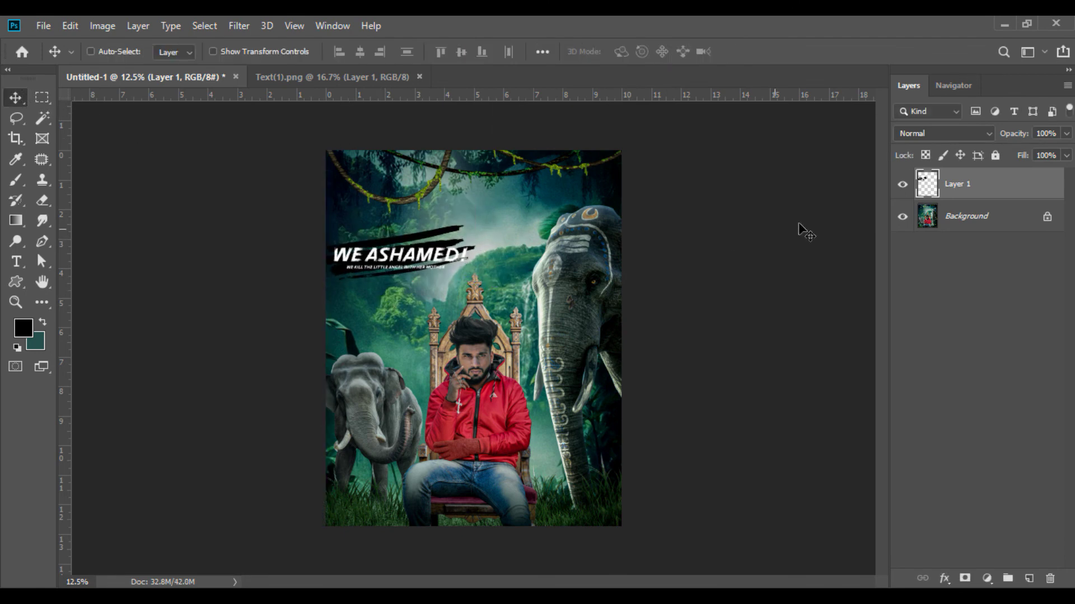
Merge the title layer with the background and close Text(1).png
right_click(953, 192)
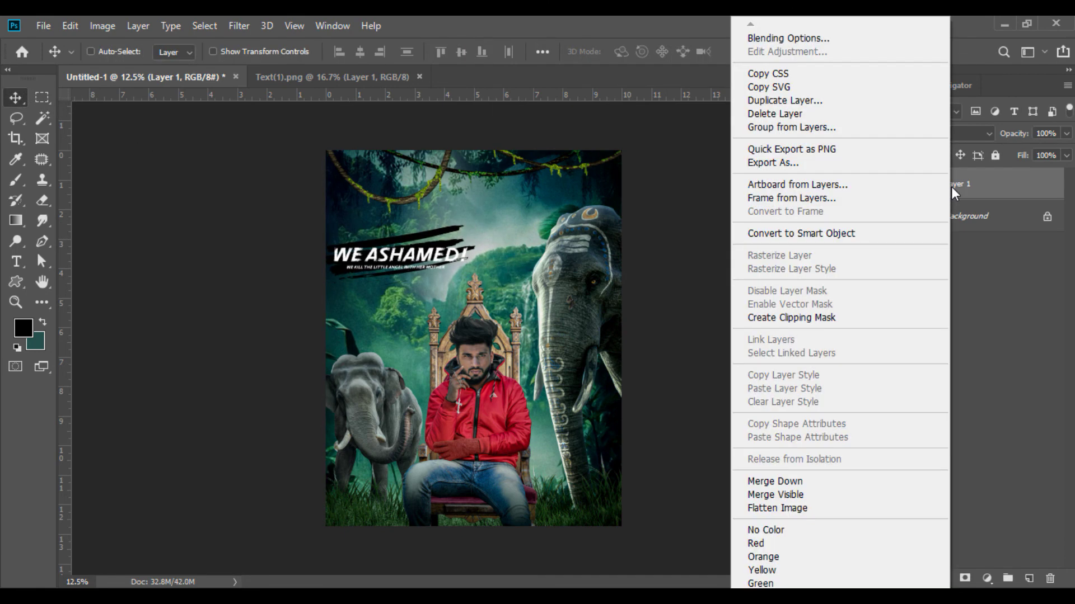
click(788, 494)
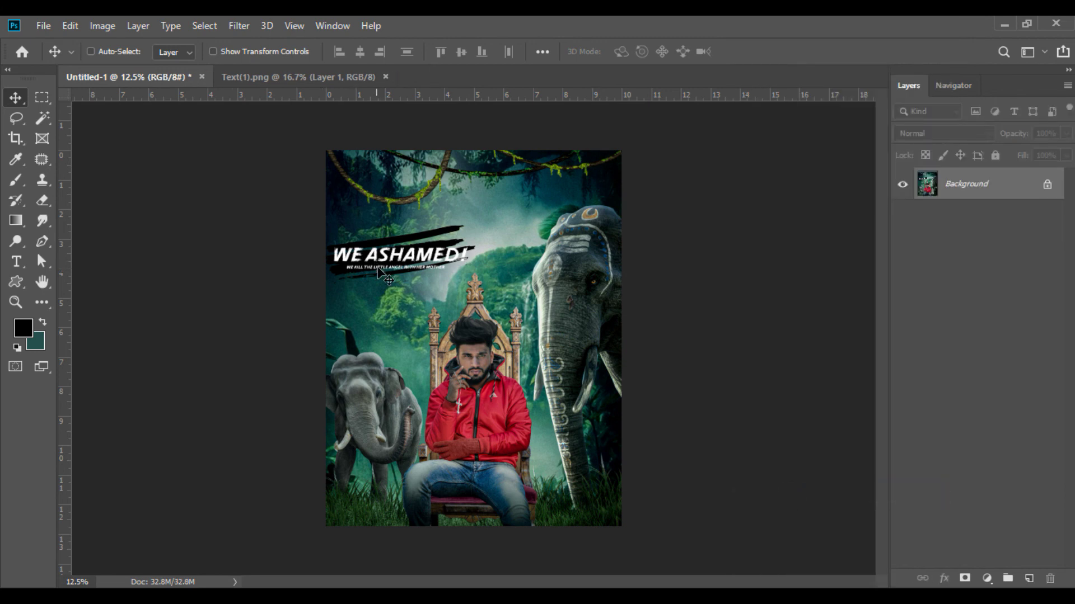
click(385, 77)
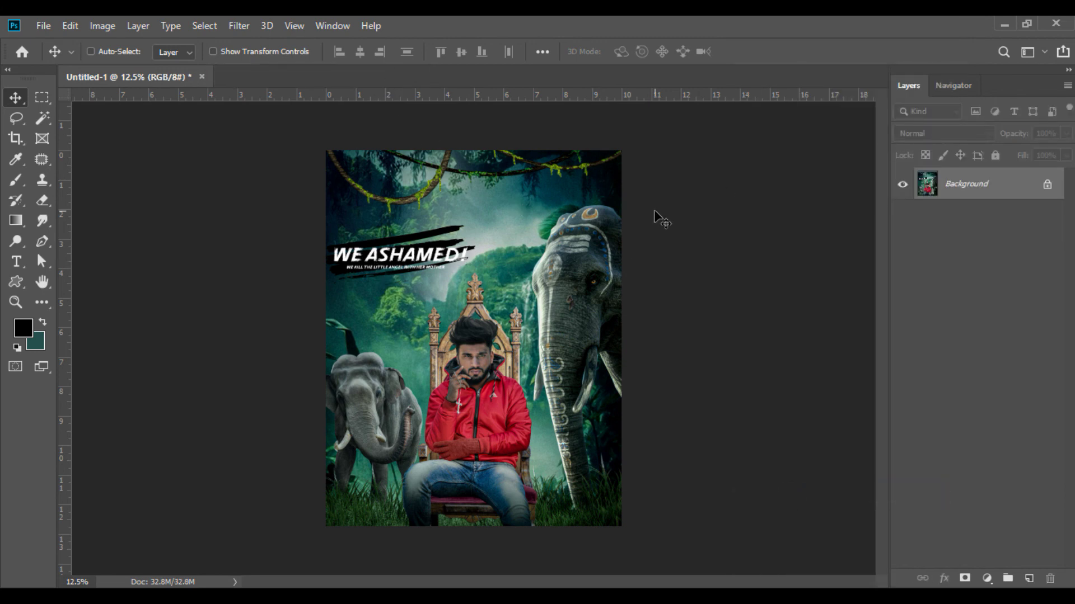
Display the finished composition in full-screen mode on a black backdrop and inspect it enlarged
key(f)
key(f)
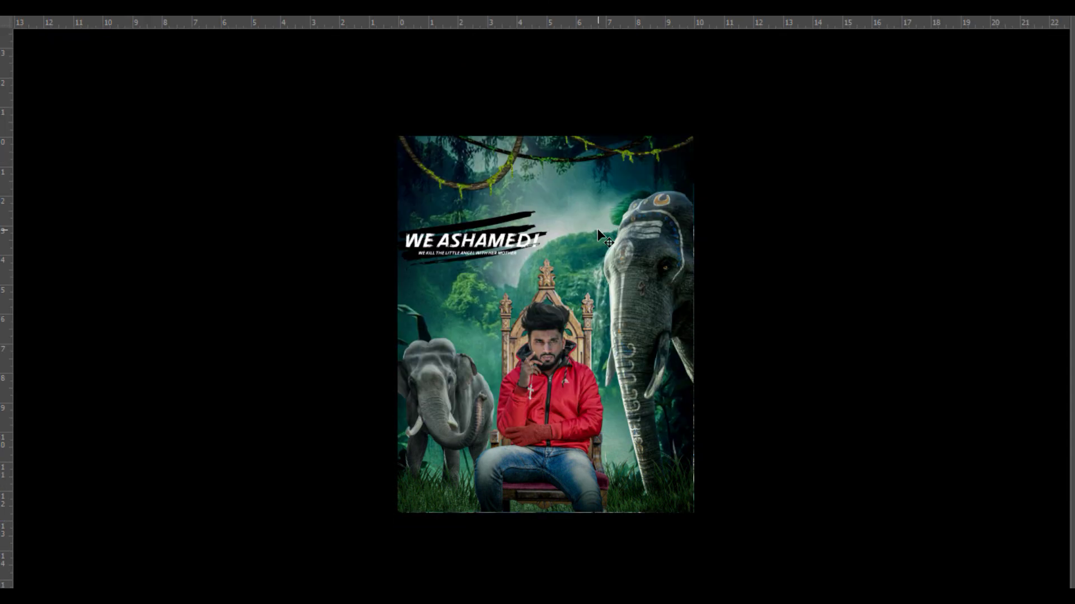
key(ctrl+plus)
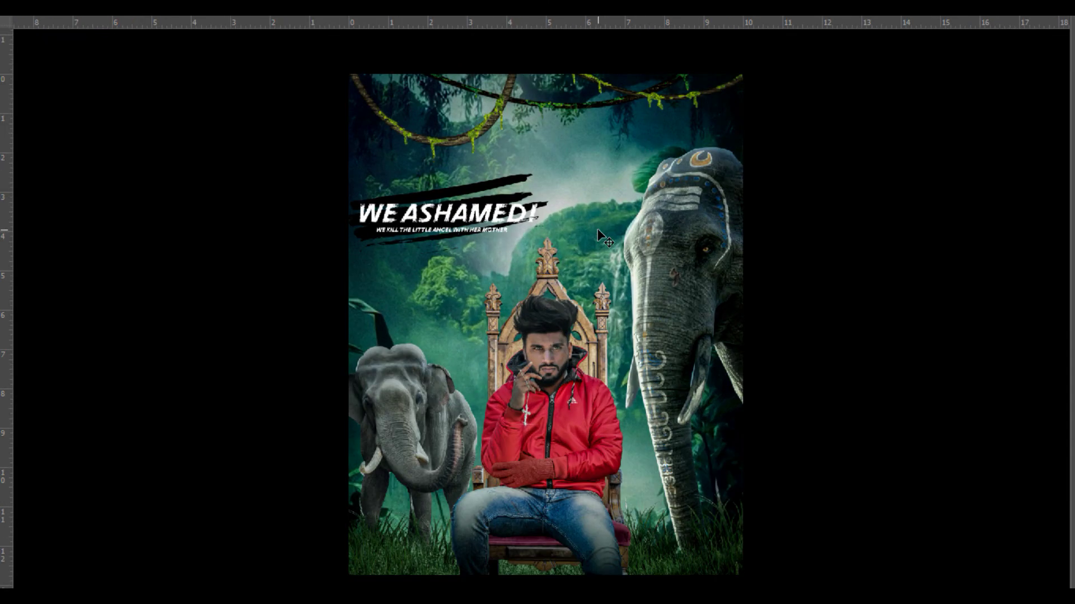